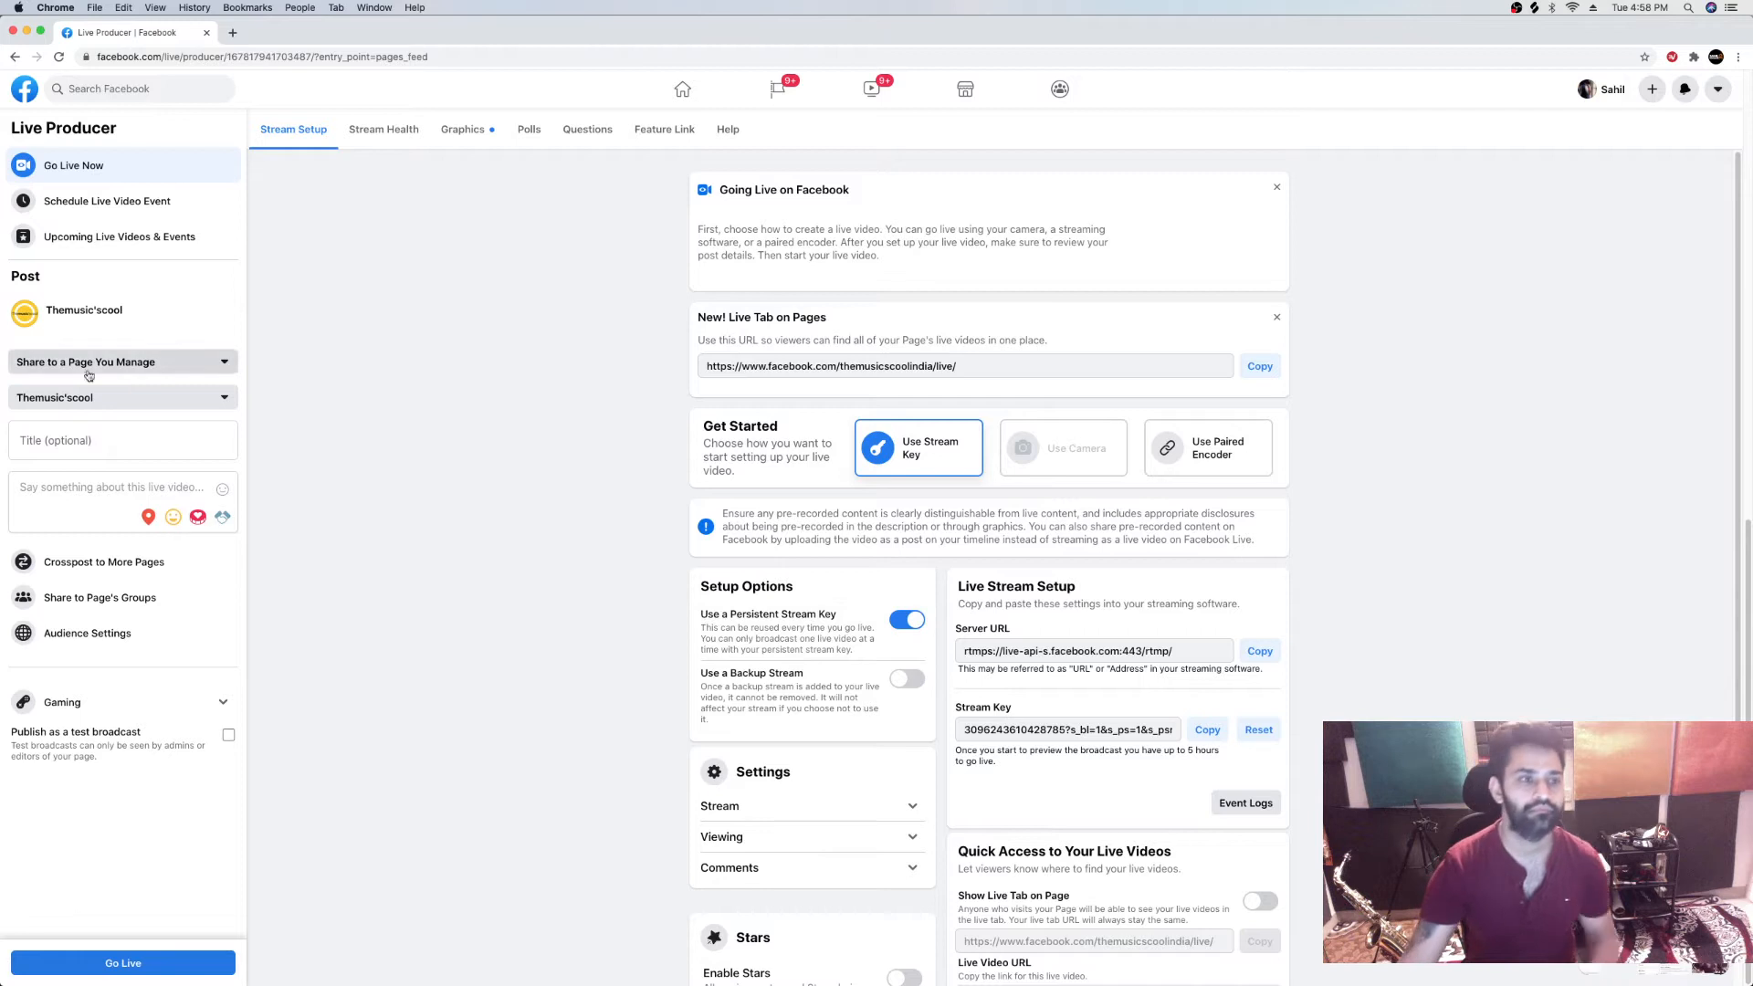
Step: Title the live video "Trivia with" followed by the host's full name and start the broadcast
click(79, 443)
text(Trivia)
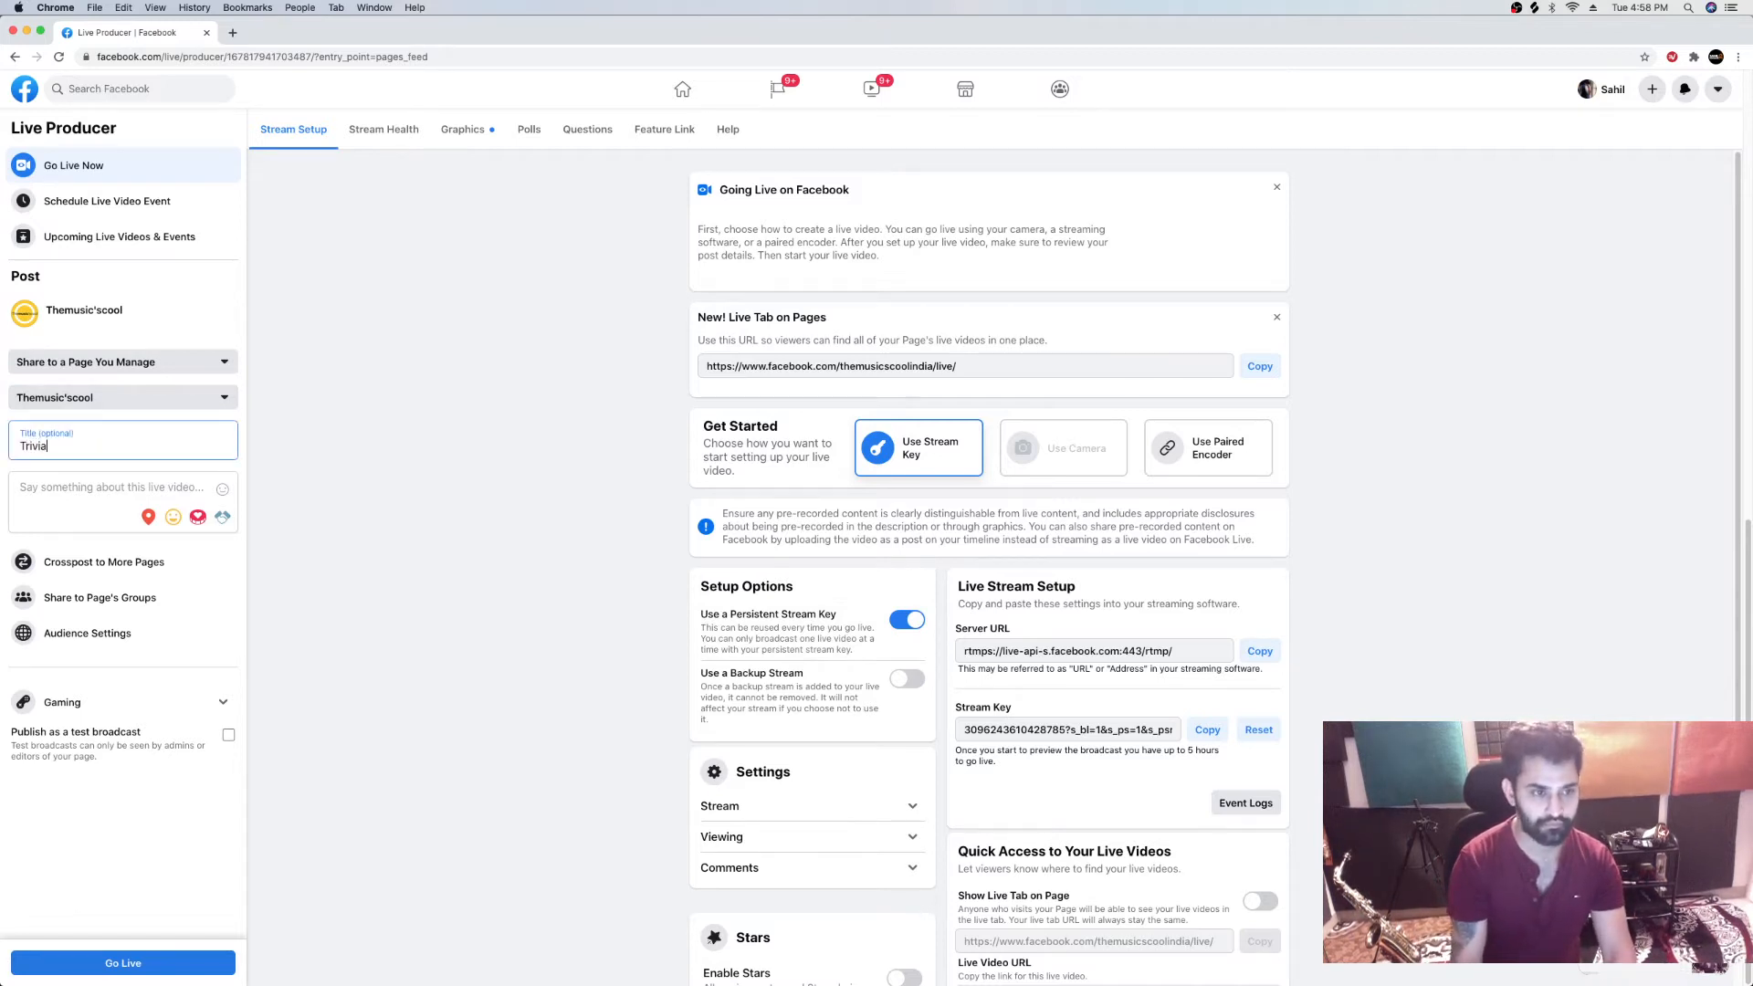
text( with D)
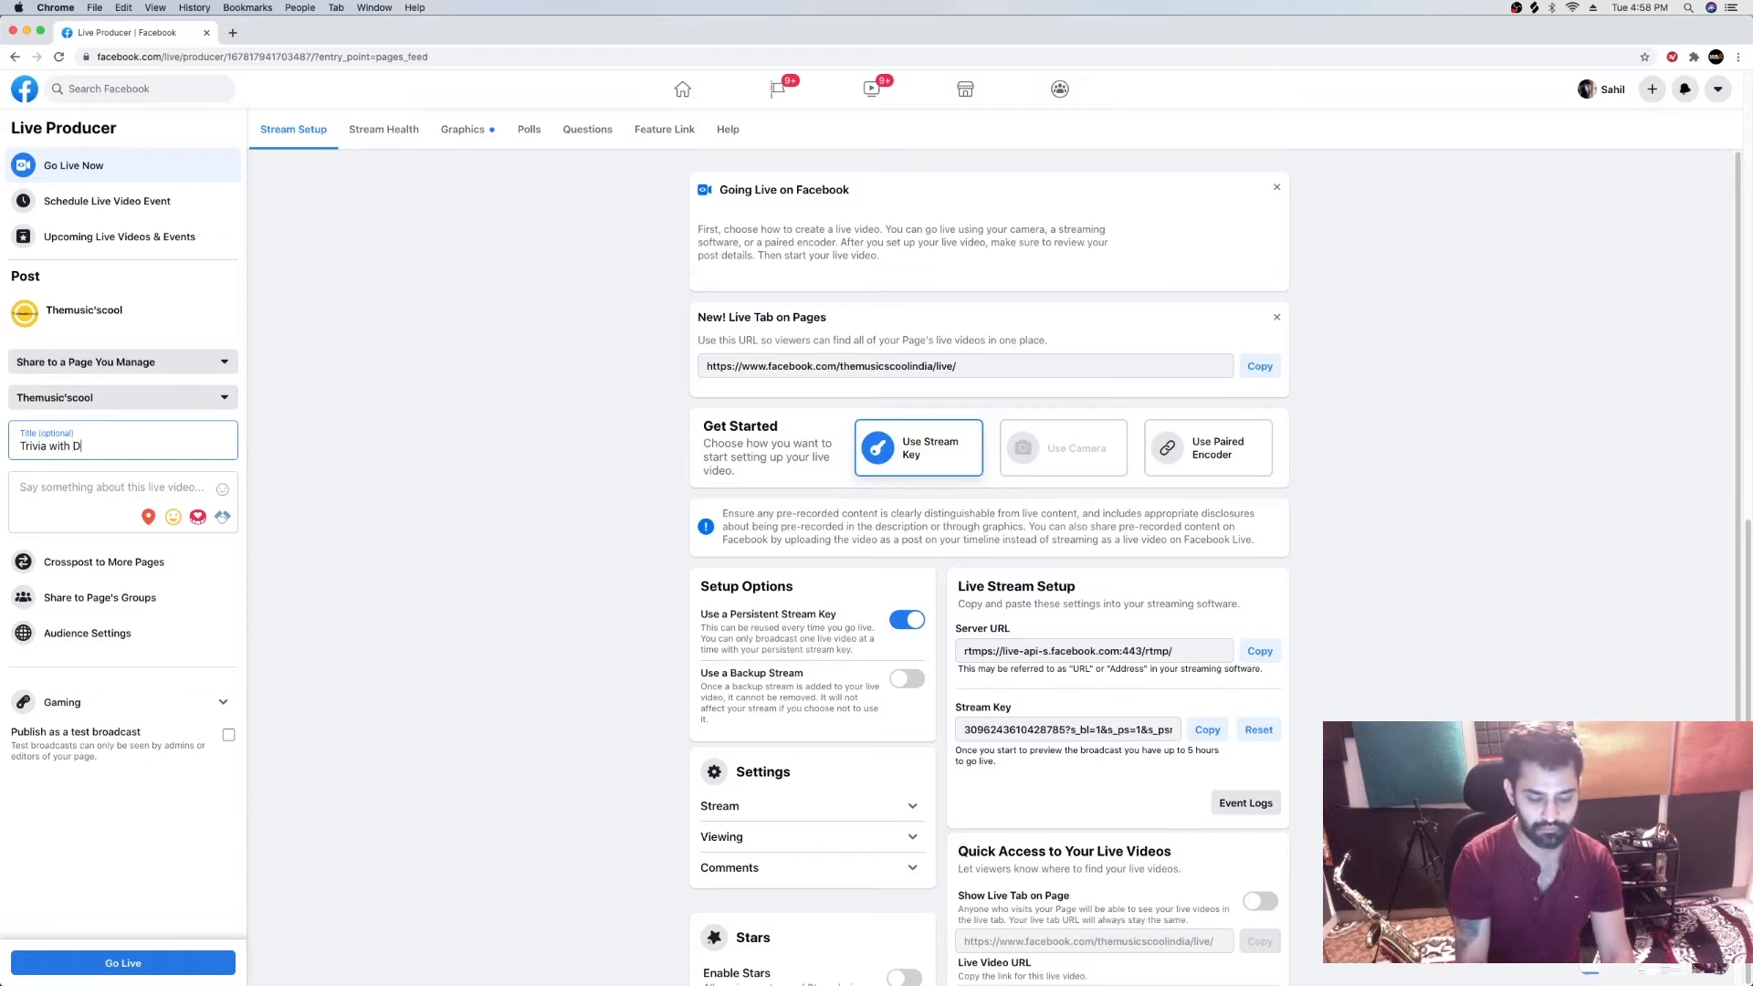
key(BackSpace)
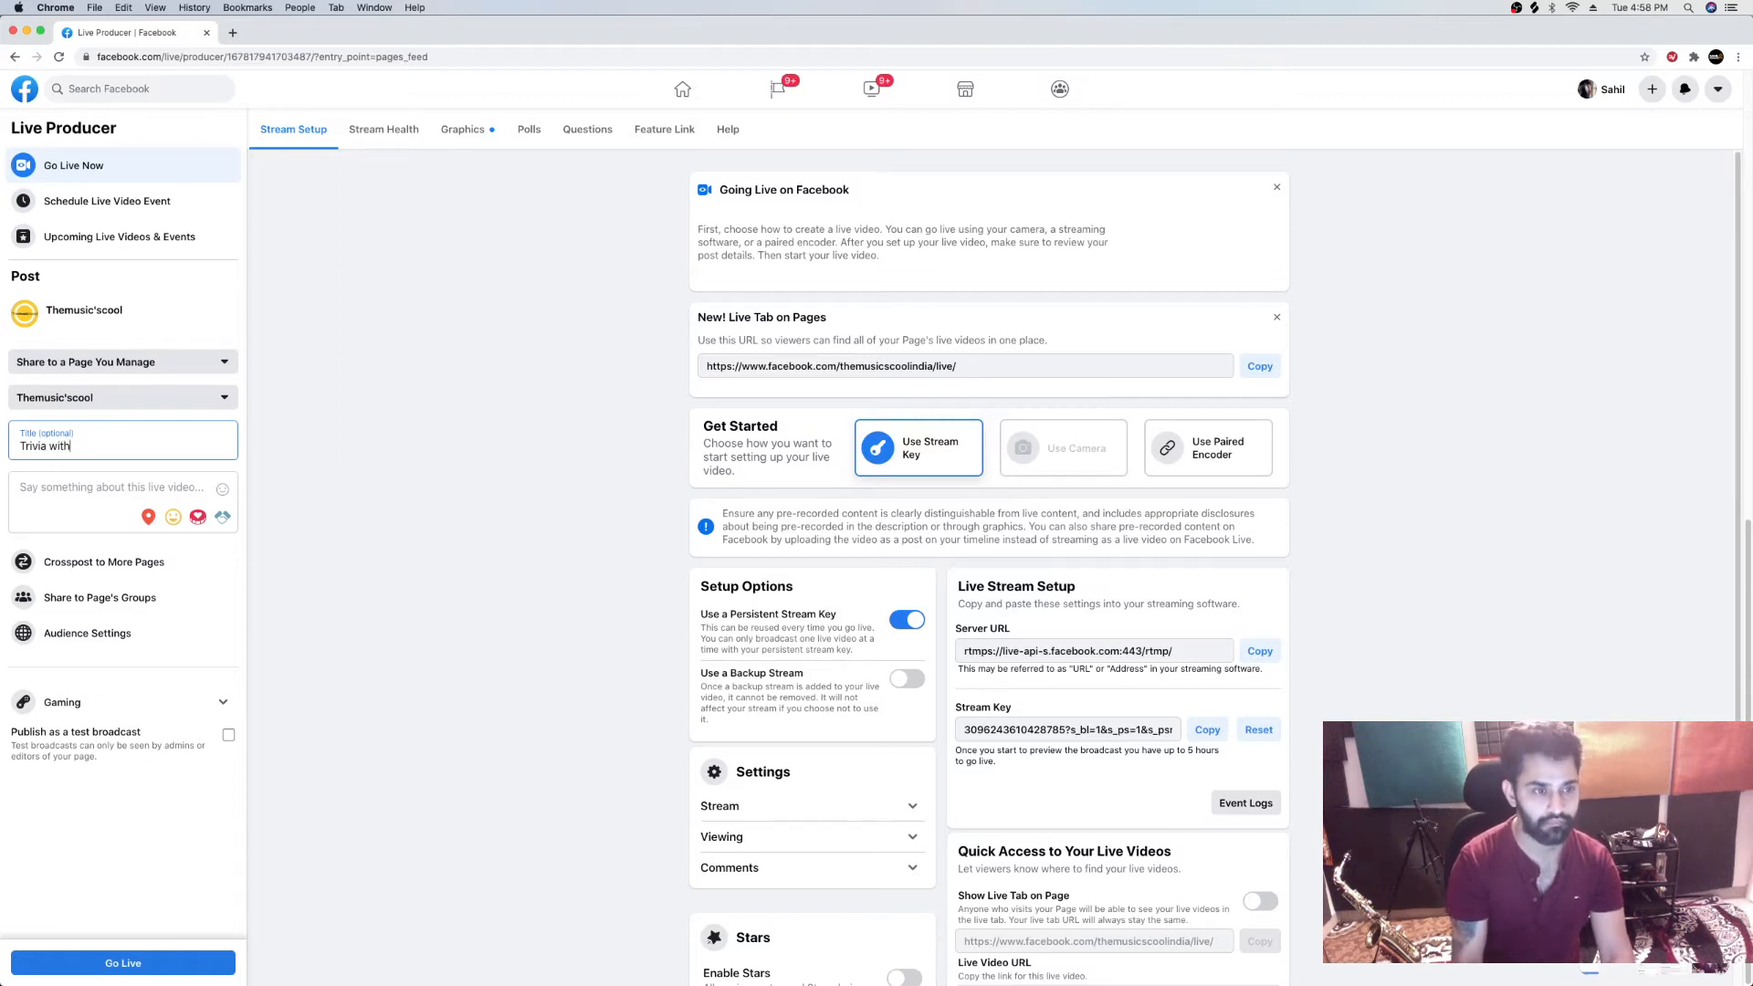
text(Sahil Madaan)
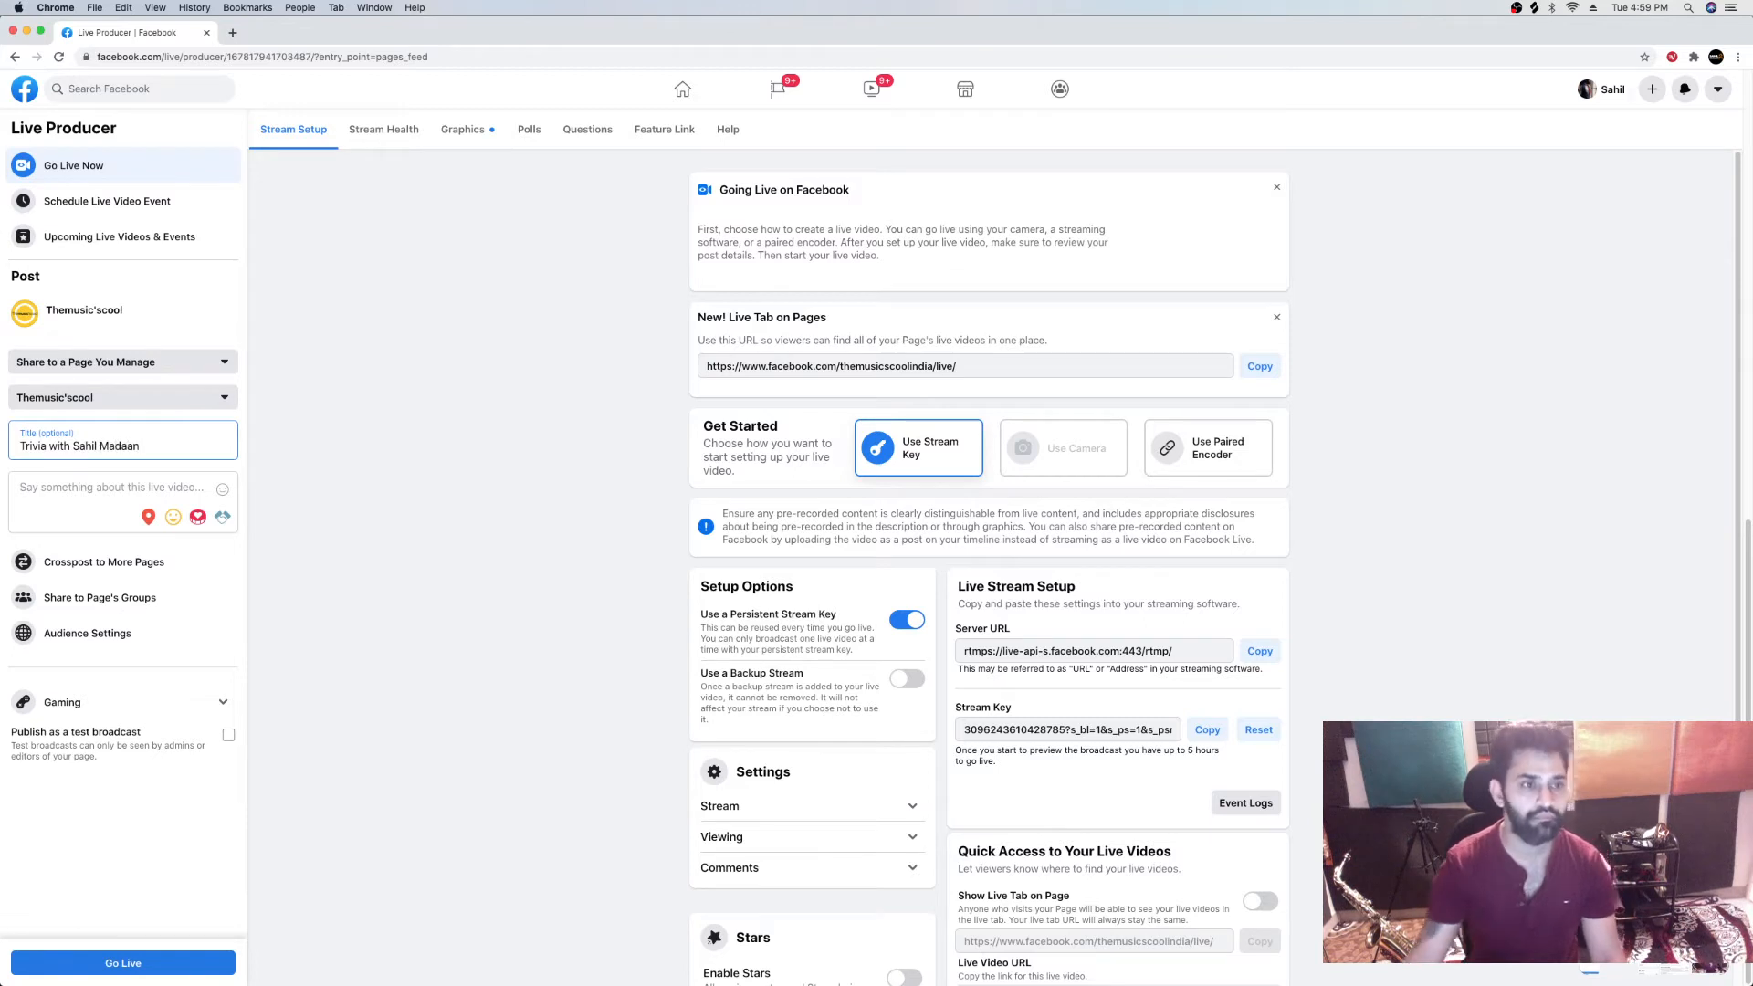
click(154, 962)
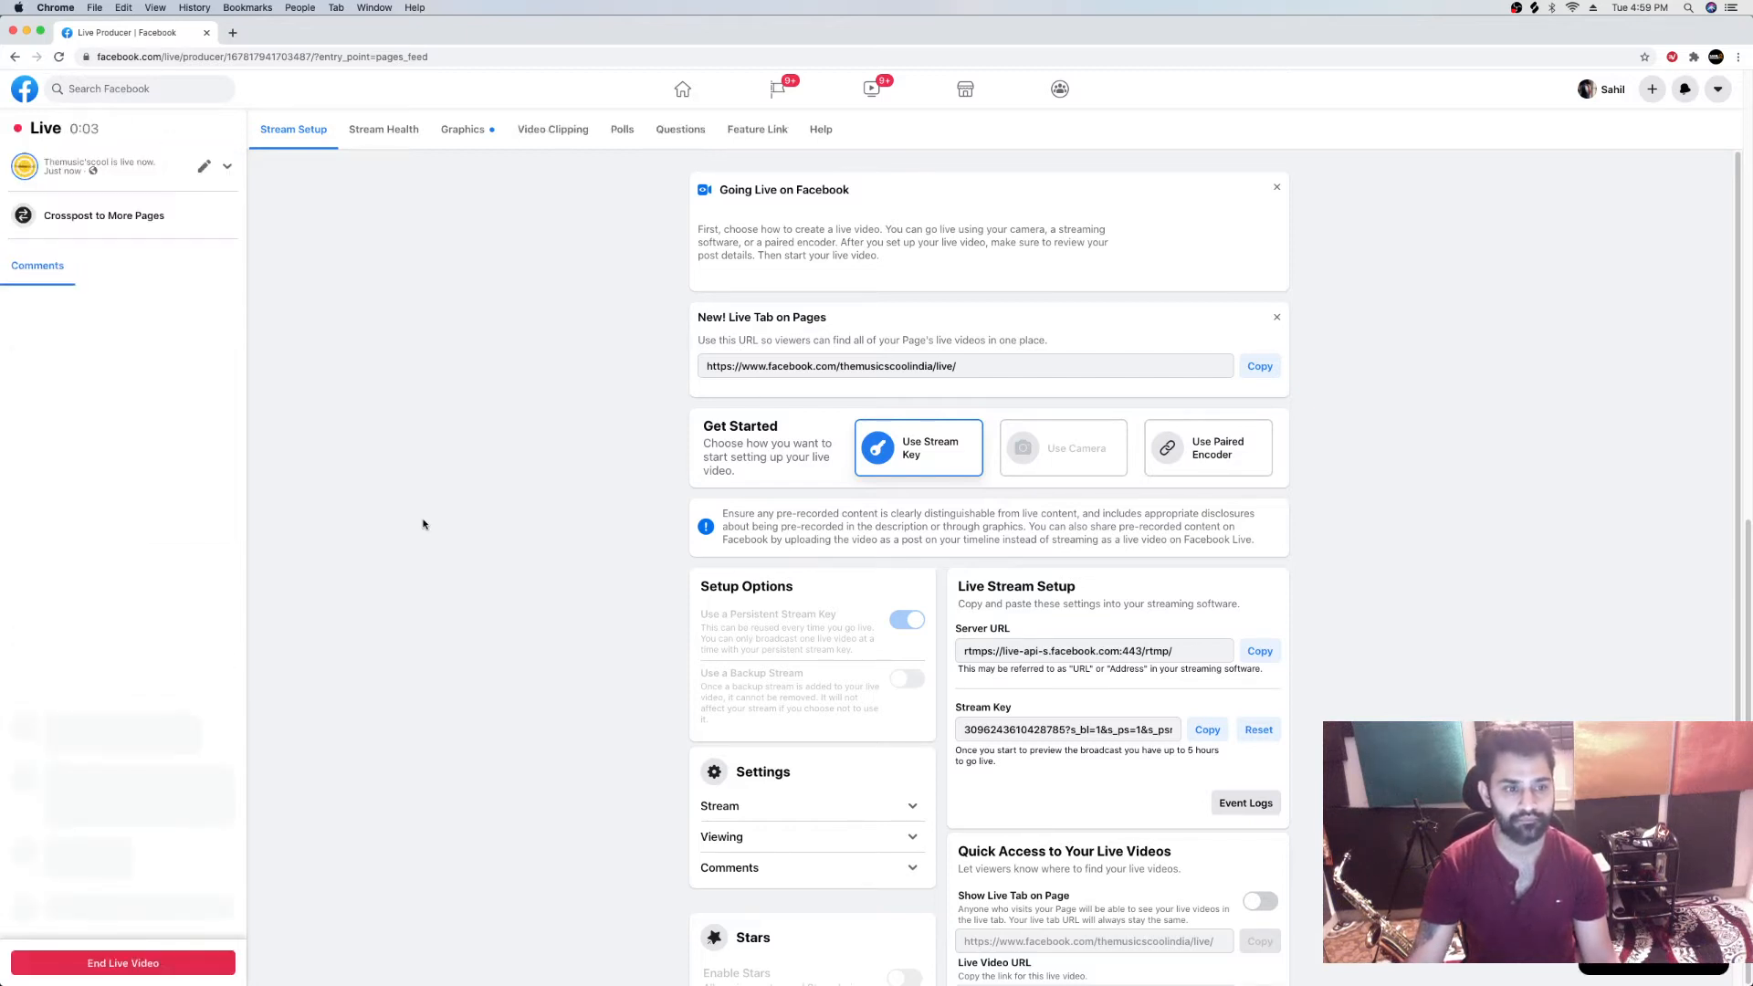
Step: Switch to Logic Pro and display the Live Loops grid together with the loop browser's untagged loops
click(25, 33)
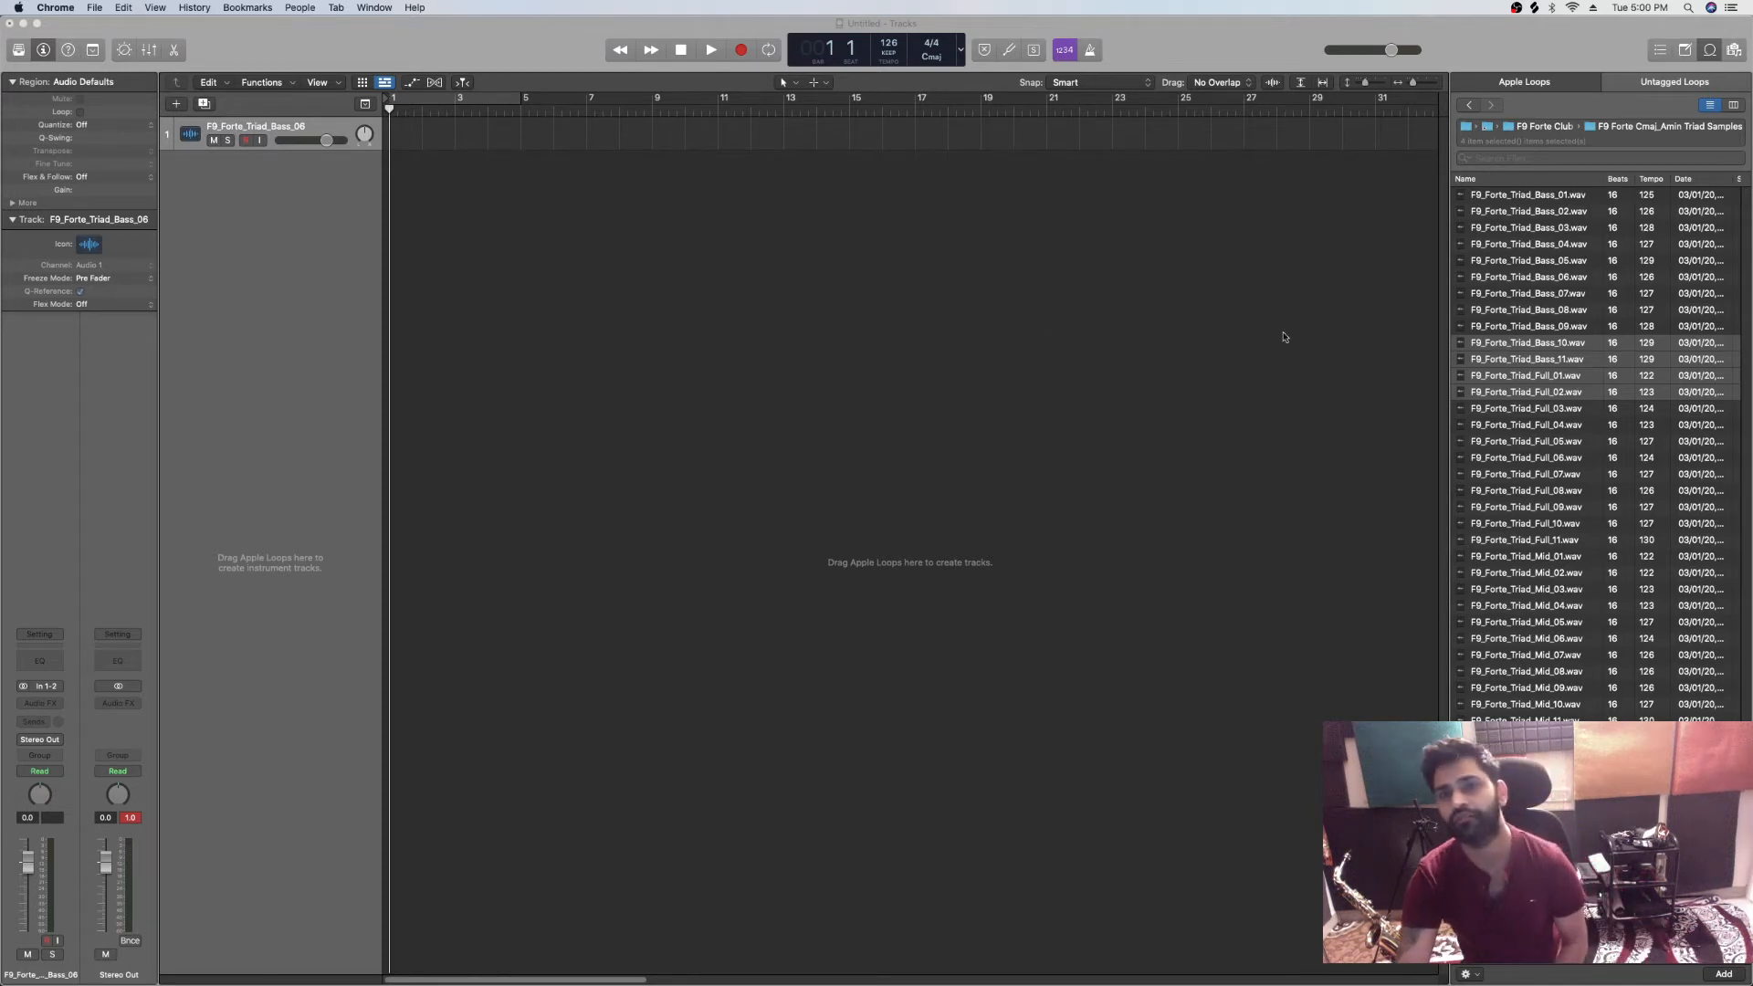
click(1706, 51)
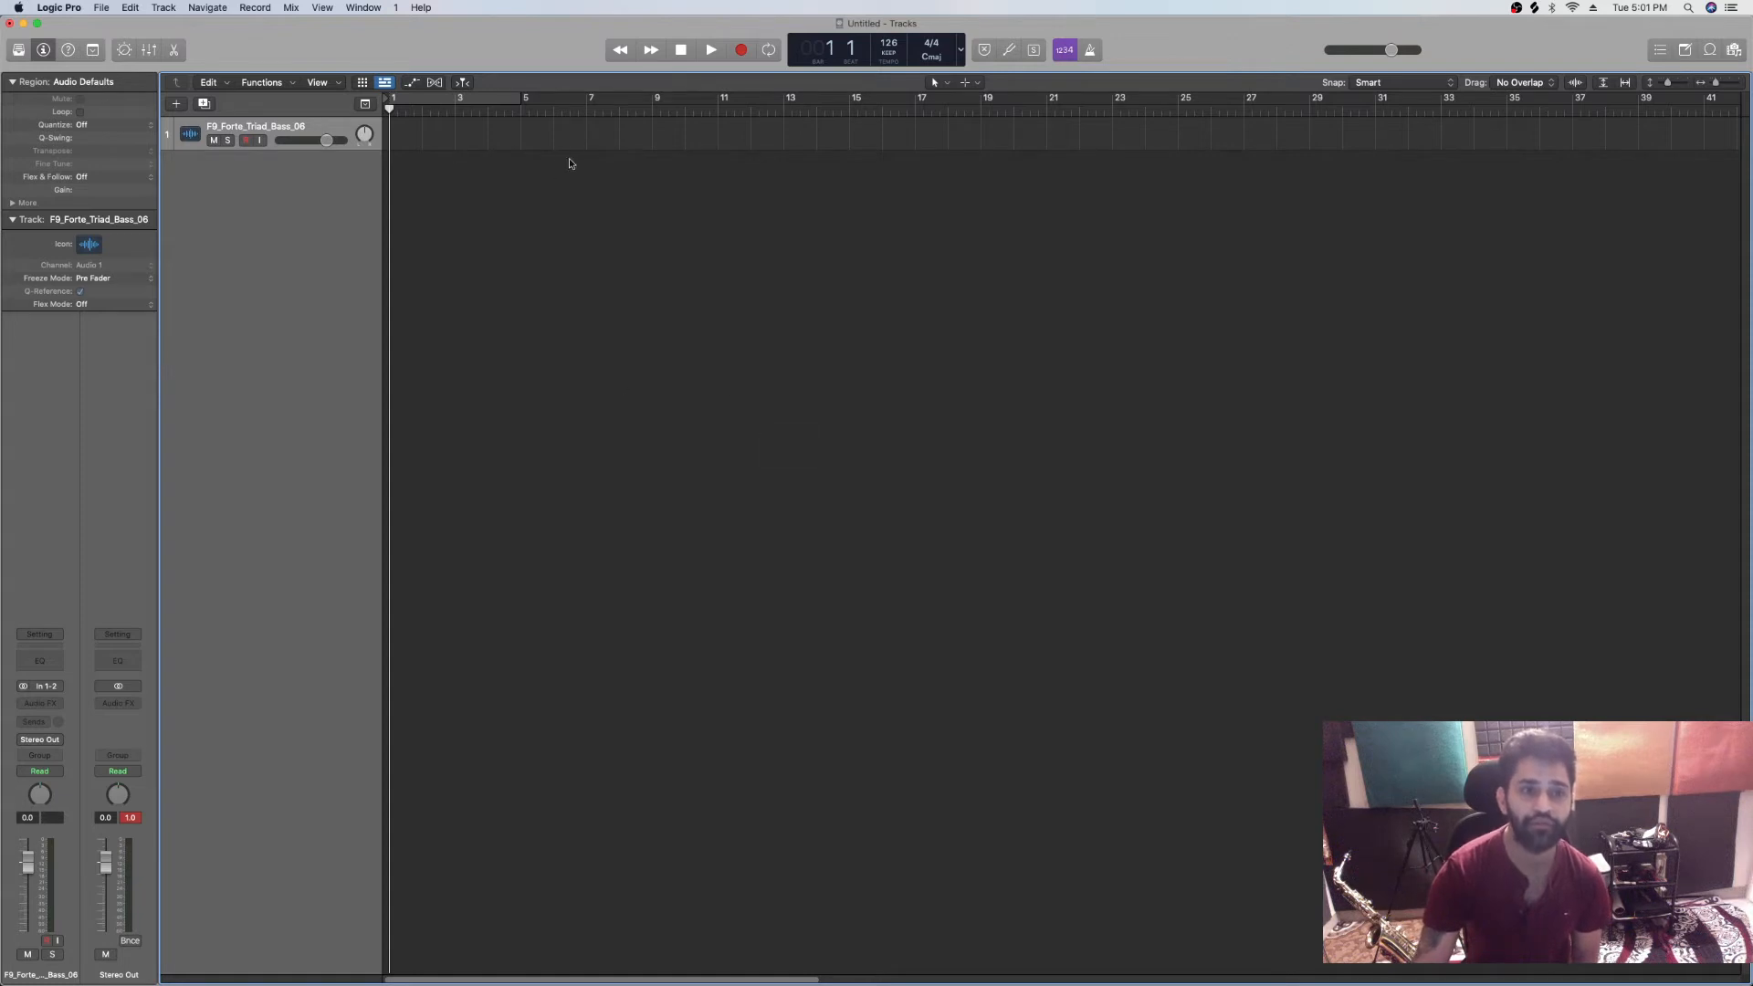
click(363, 82)
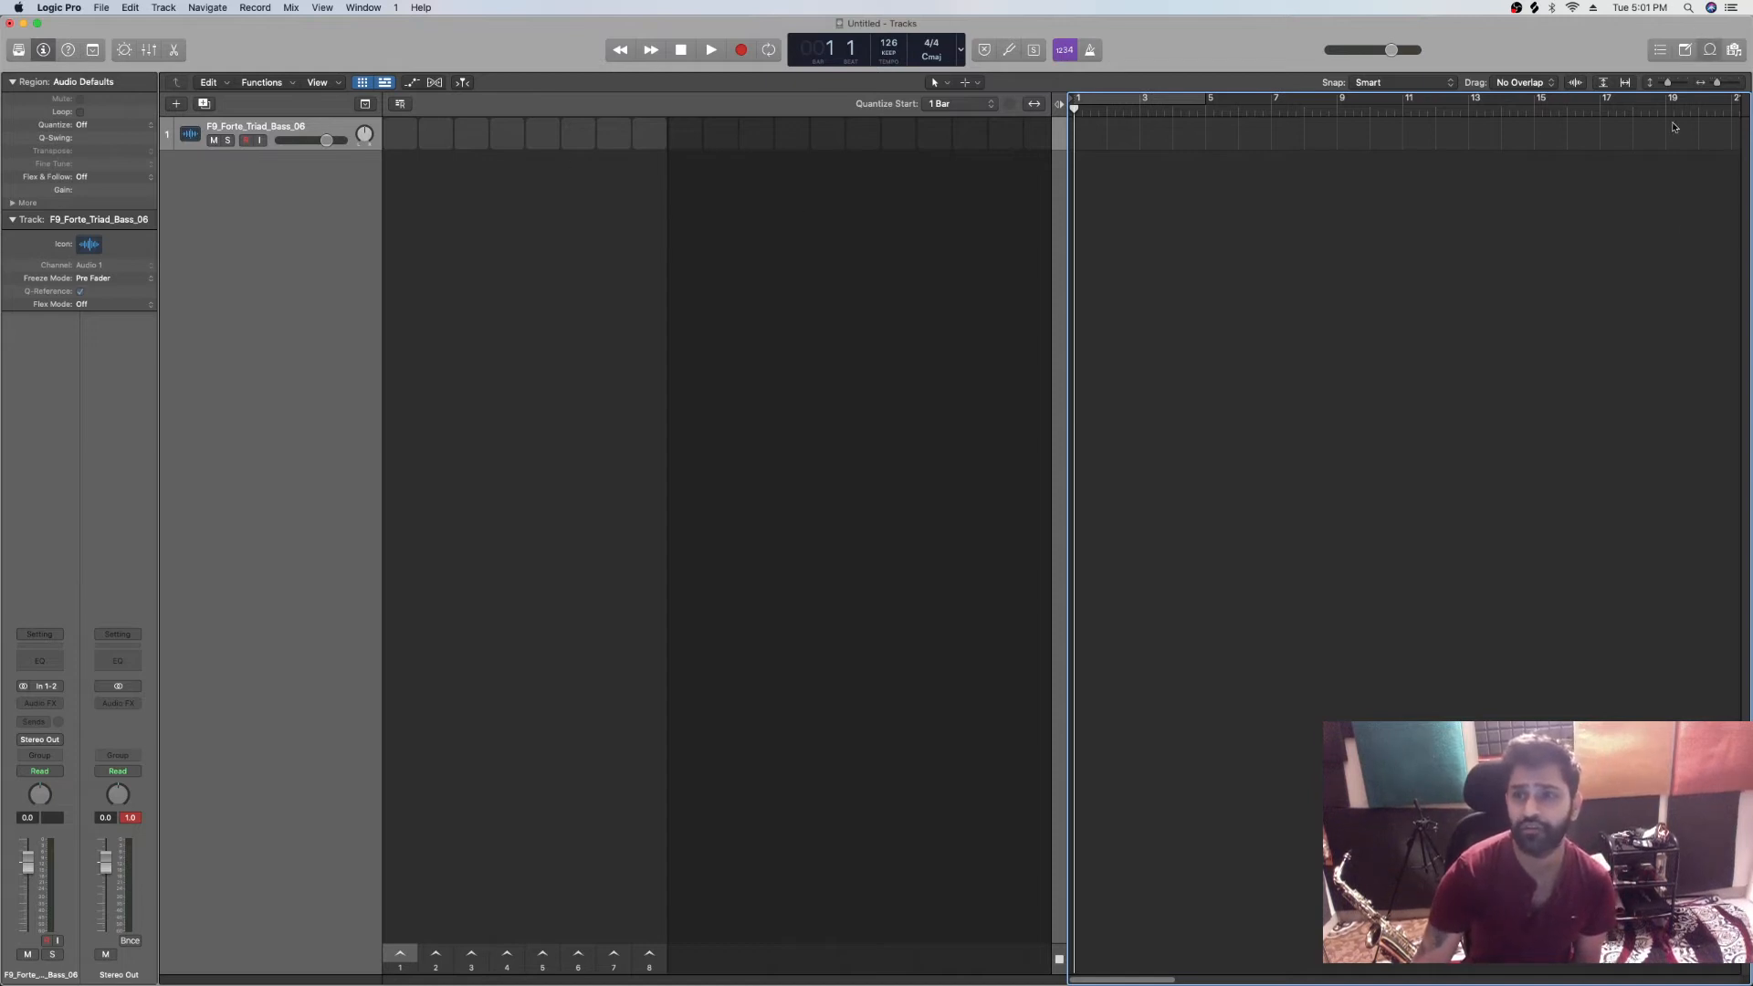
key(o)
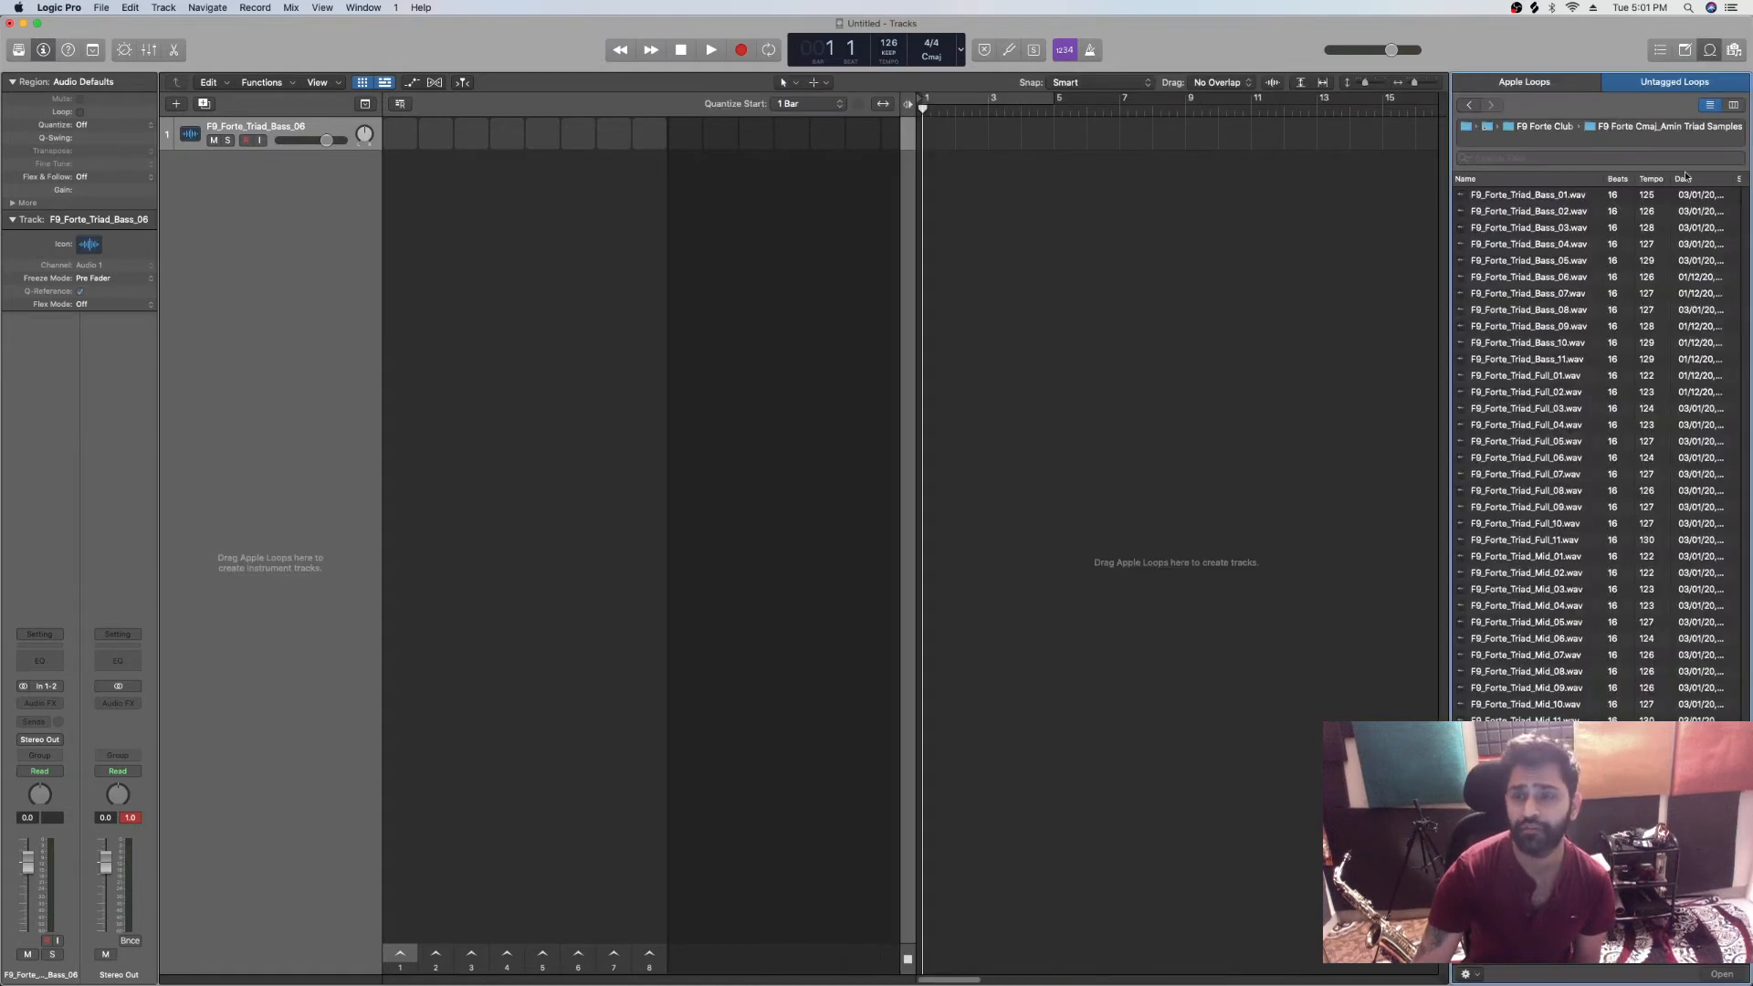
Step: Place F9_Forte_Triad_Bass_01.wav in the first Live Loops cell of track 1, play the cell, and stop playback
click(1527, 197)
drag(1577, 196, 402, 135)
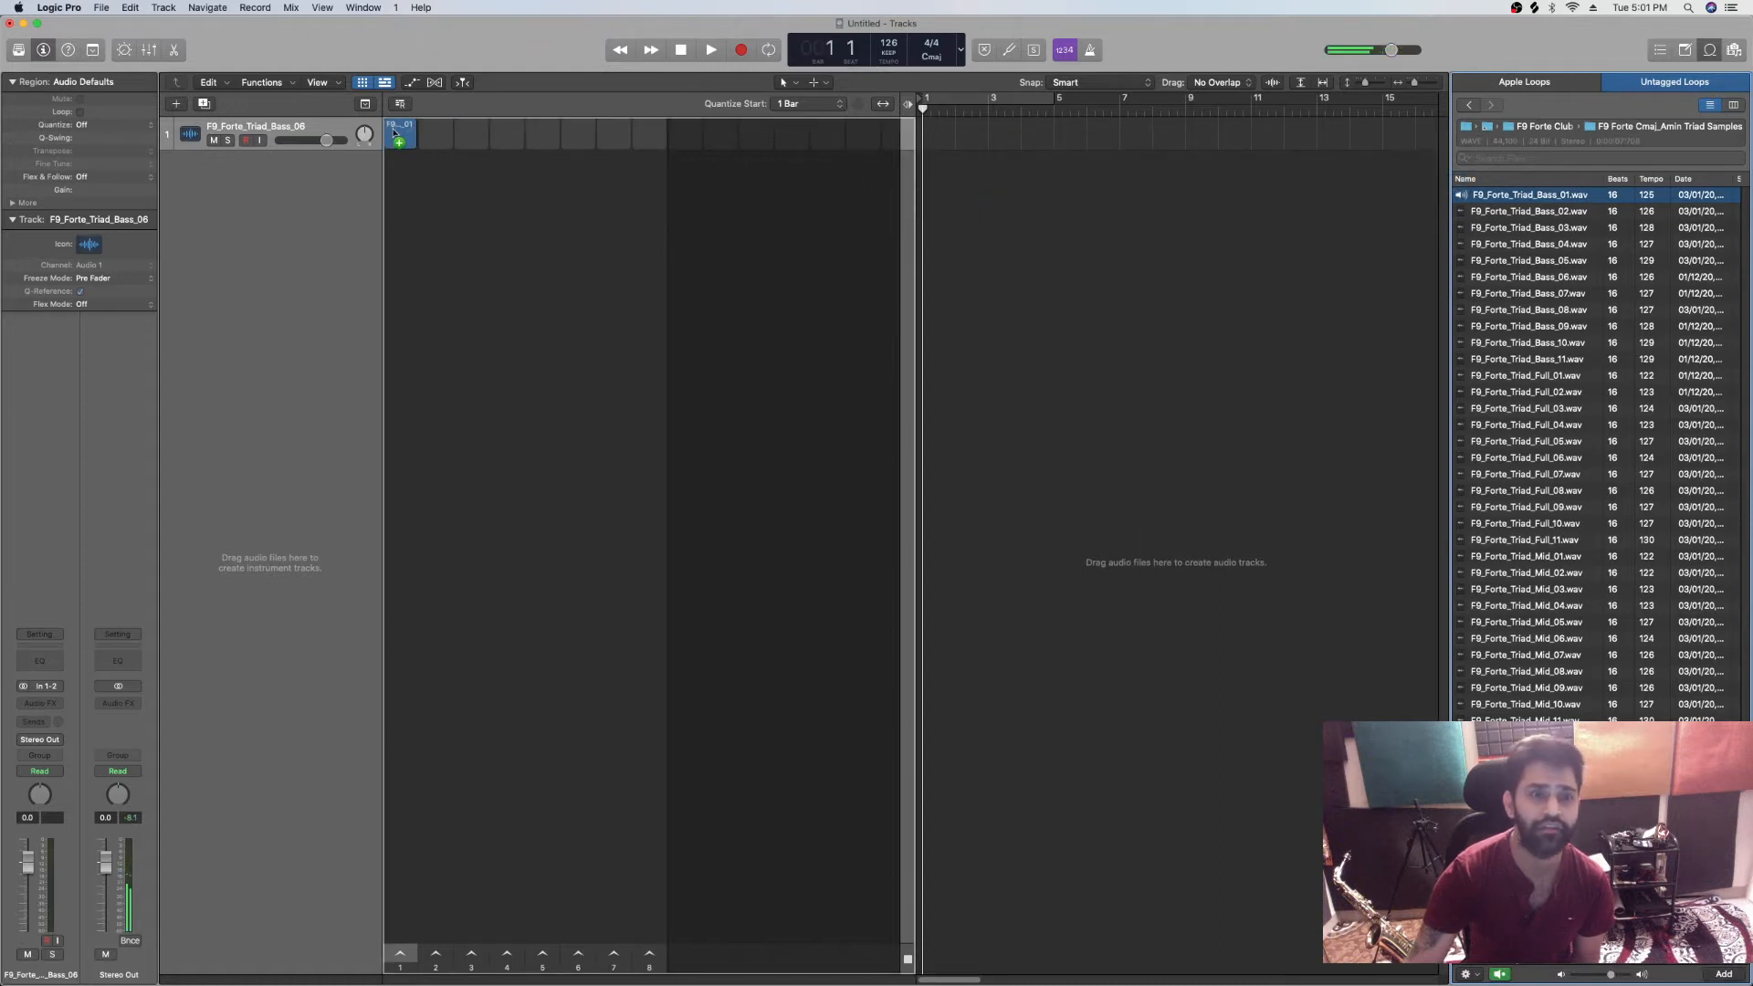
click(387, 134)
click(401, 139)
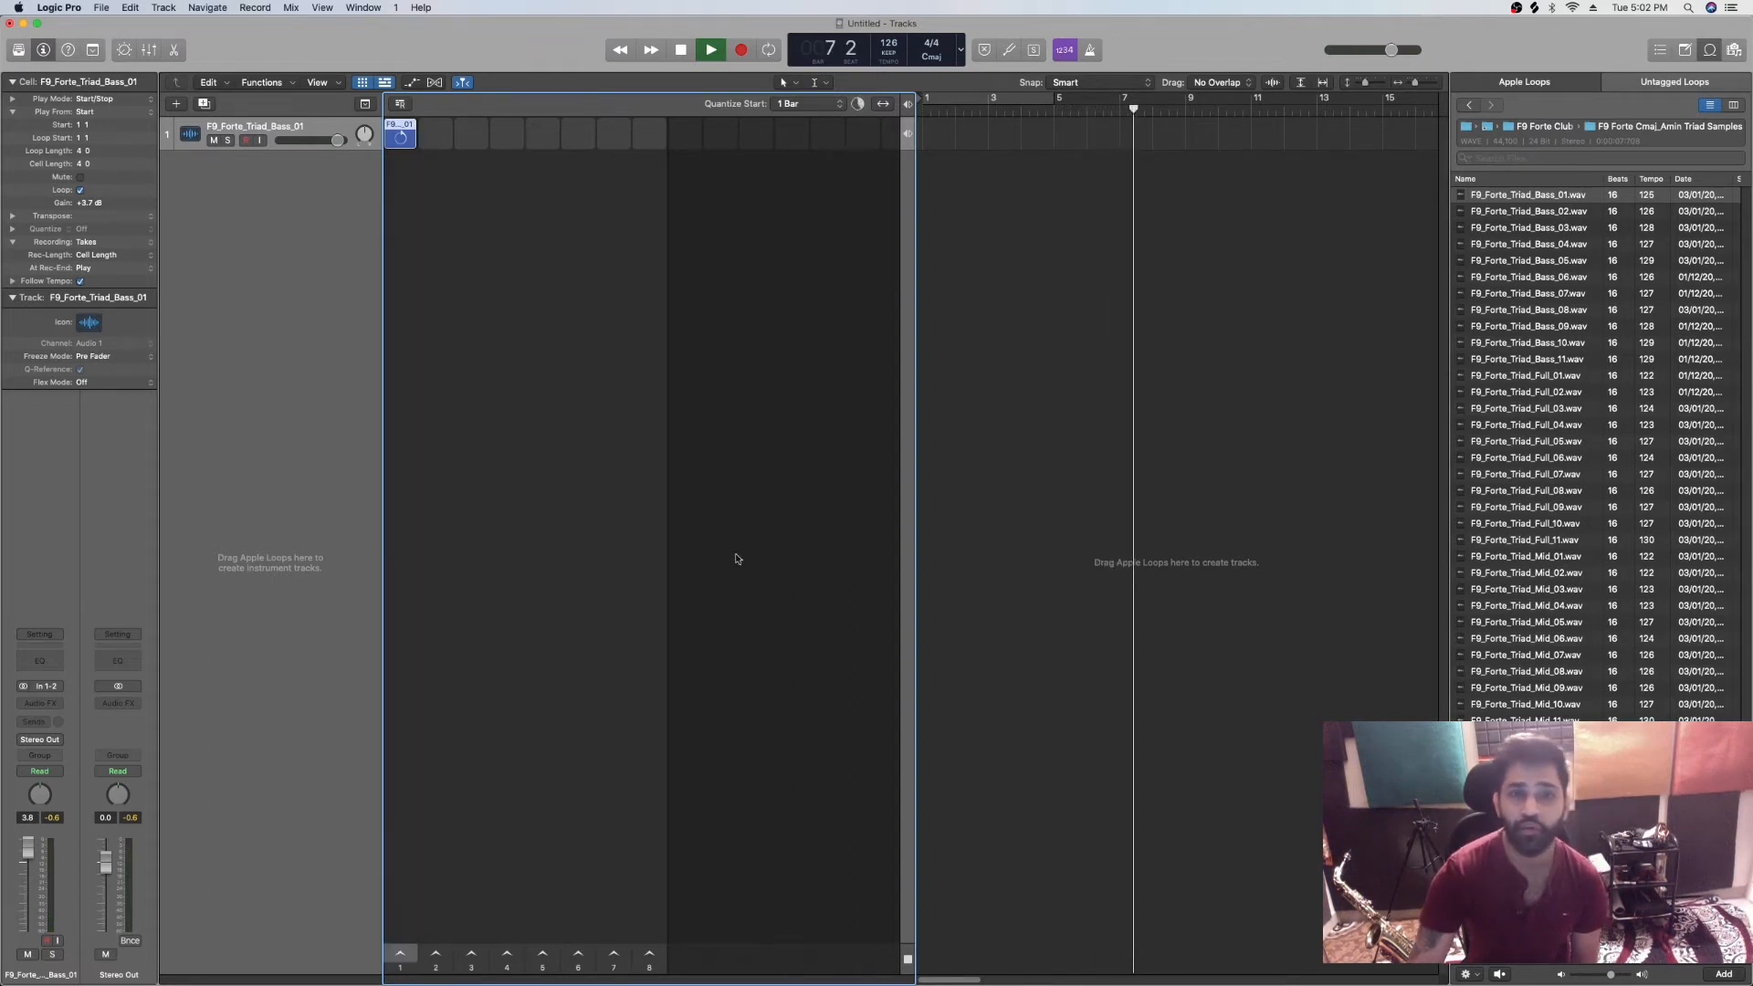
key(space)
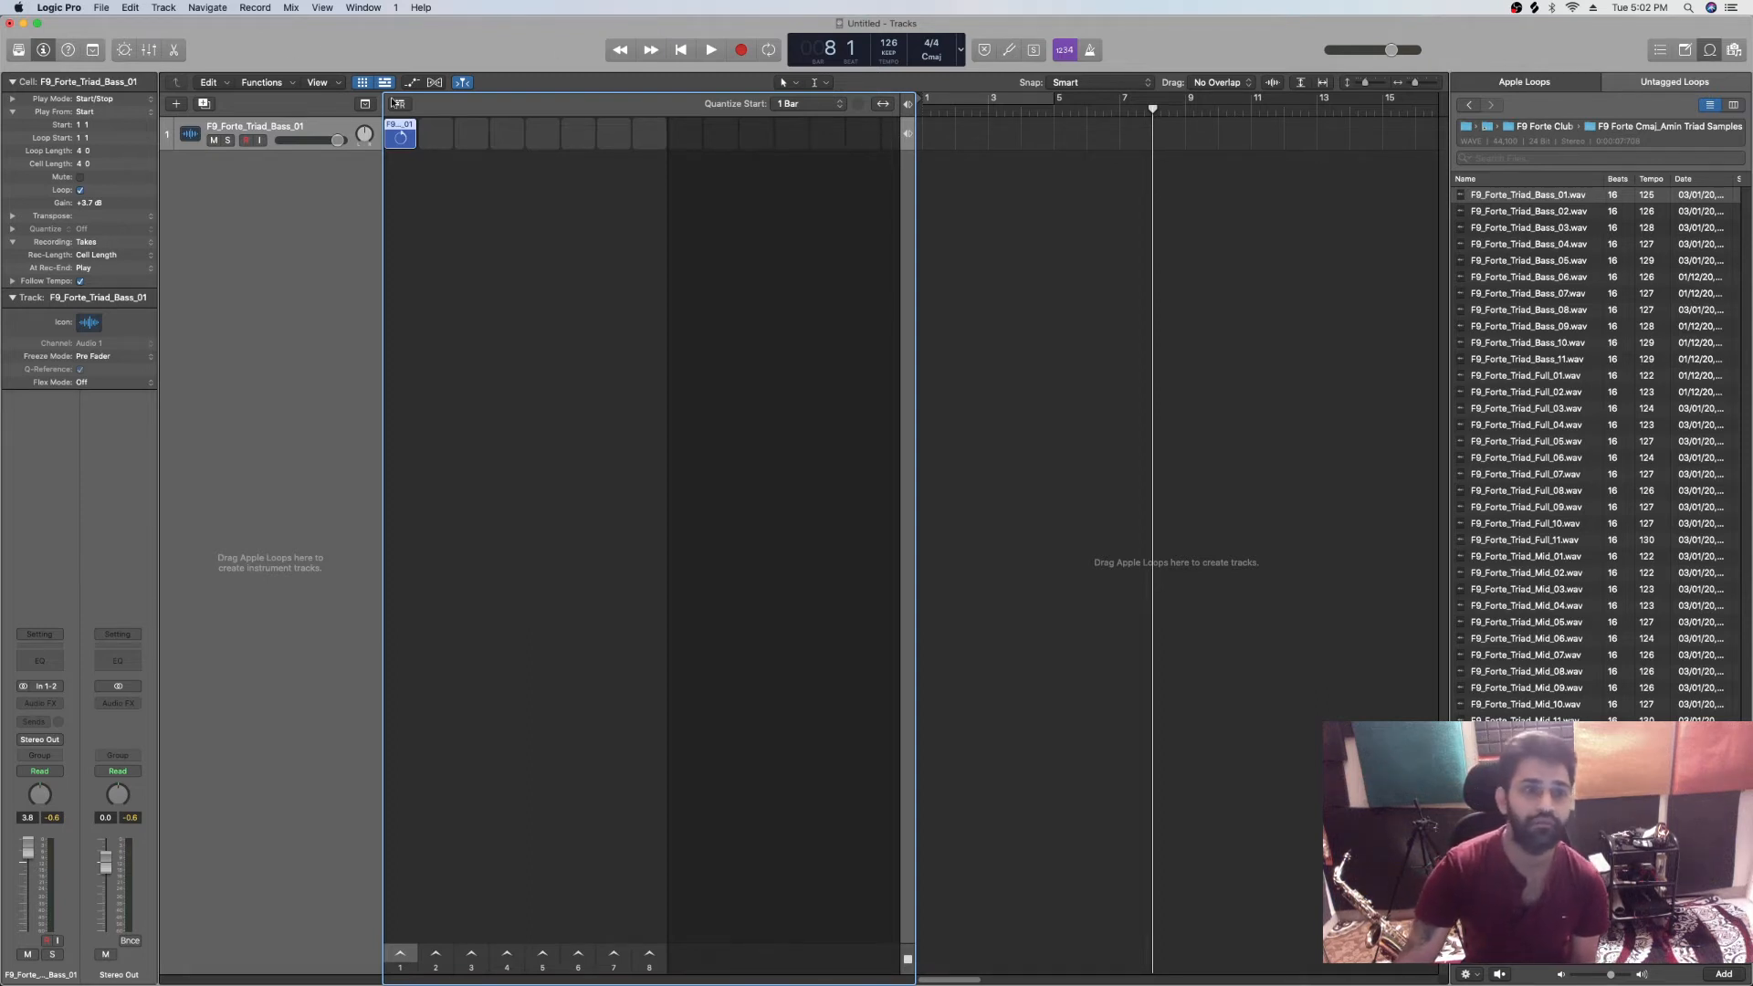
Step: Toggle the Live Loops grid off and on, leaving only the Tracks area displayed
click(361, 83)
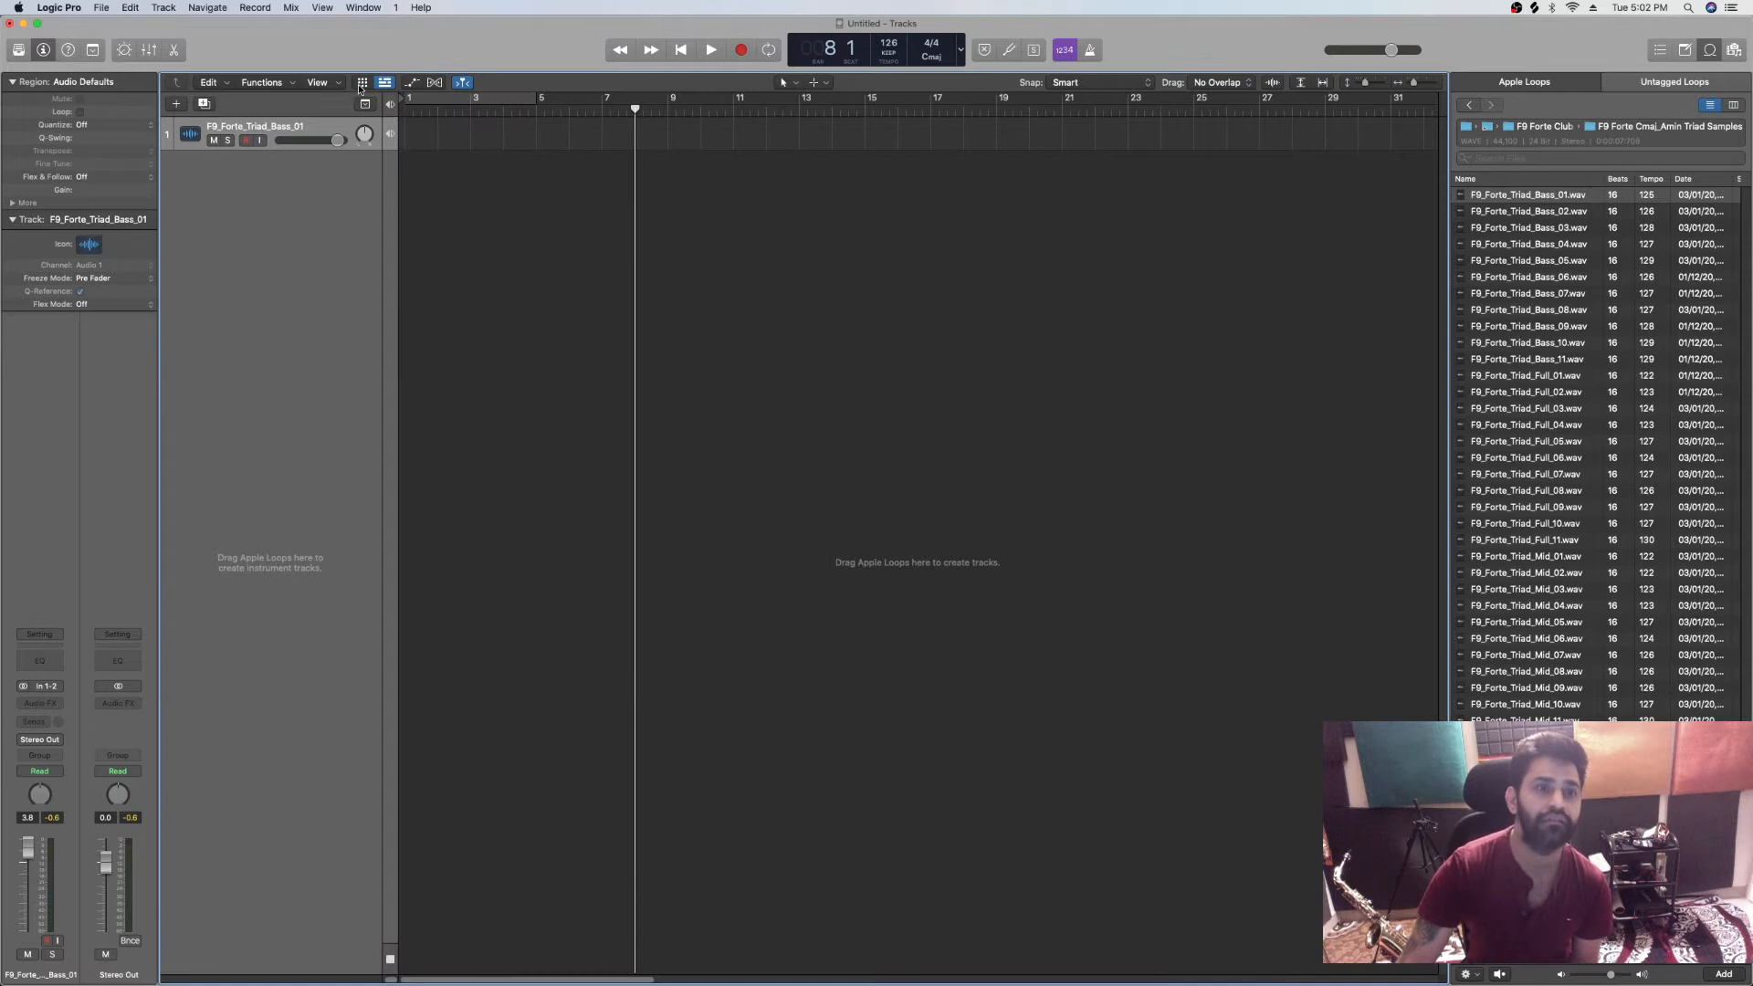
click(362, 83)
click(362, 84)
click(362, 83)
click(363, 83)
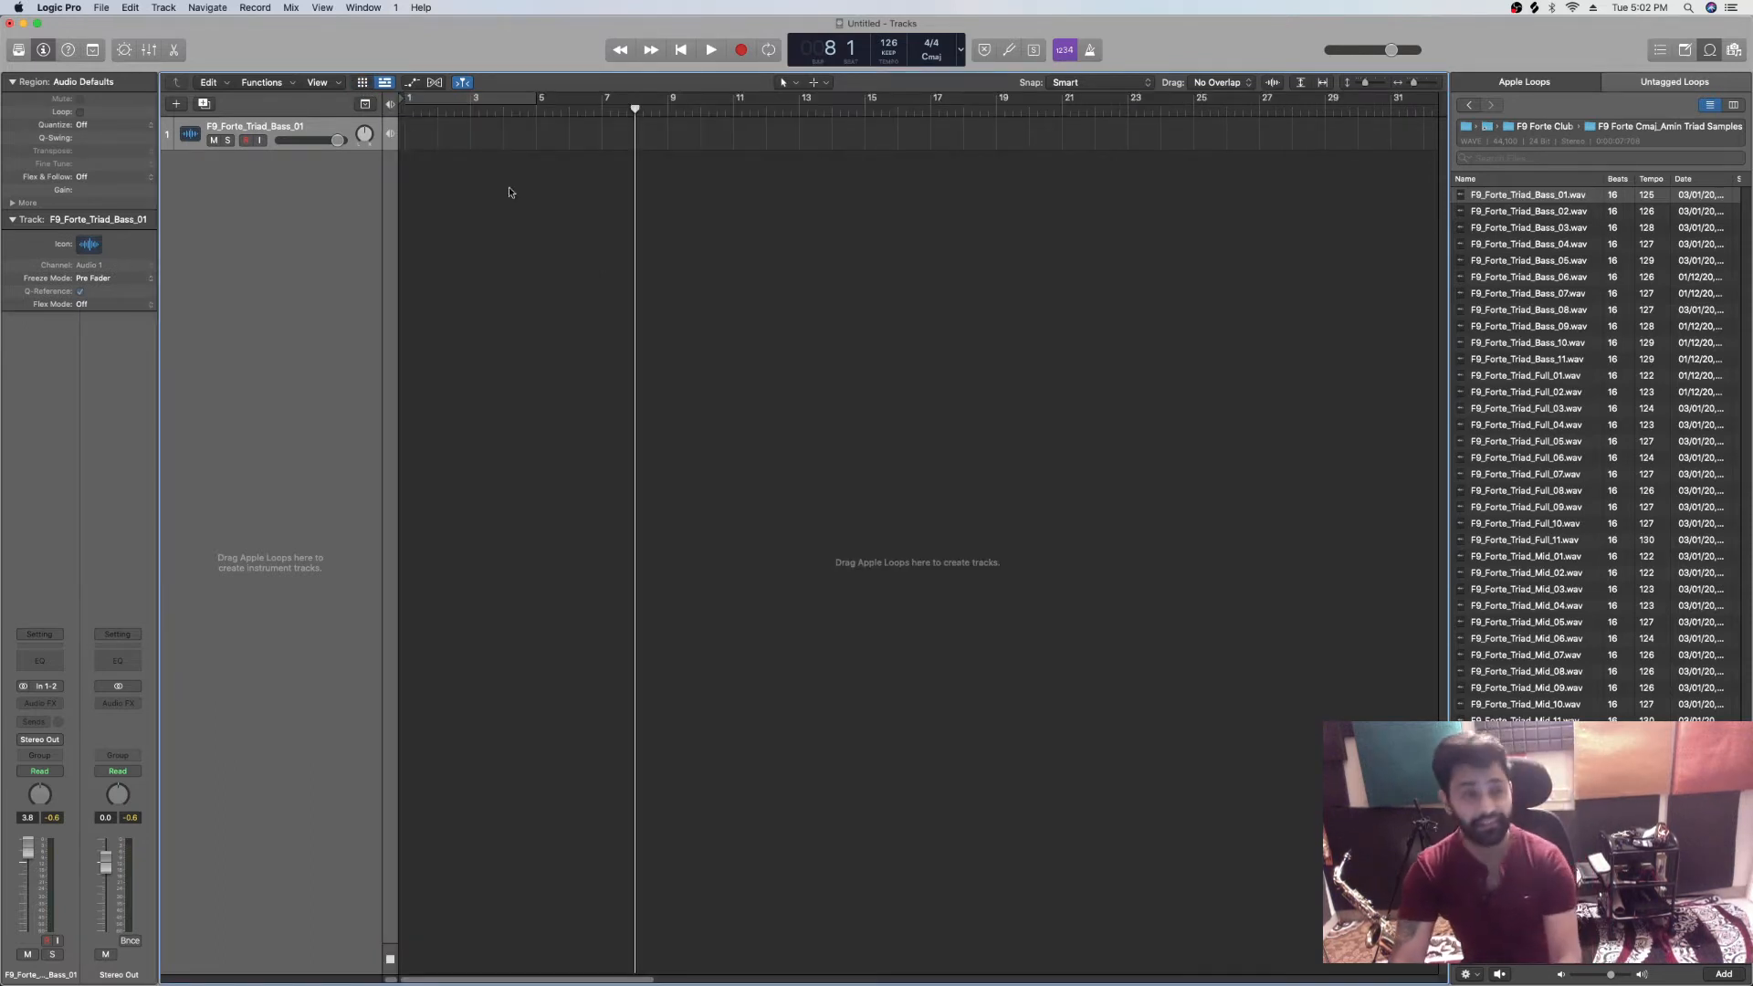
Step: Show the sound library and create one software instrument track using the Default Patch
click(17, 50)
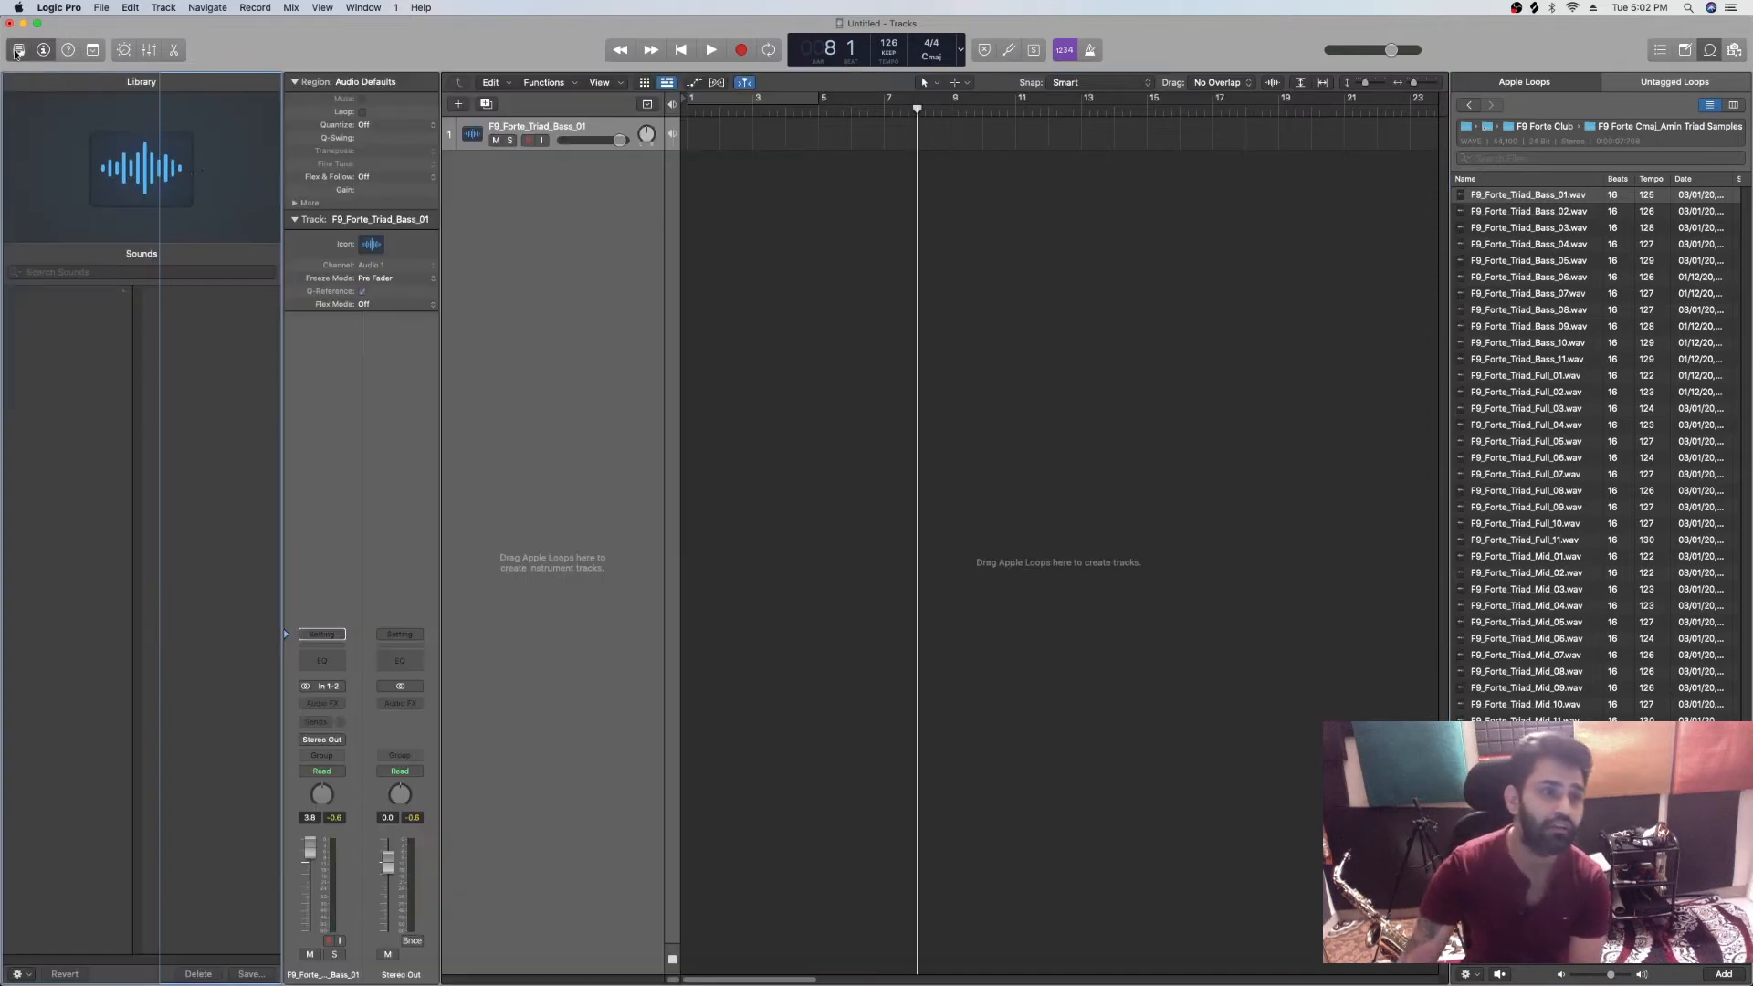
click(466, 125)
click(458, 105)
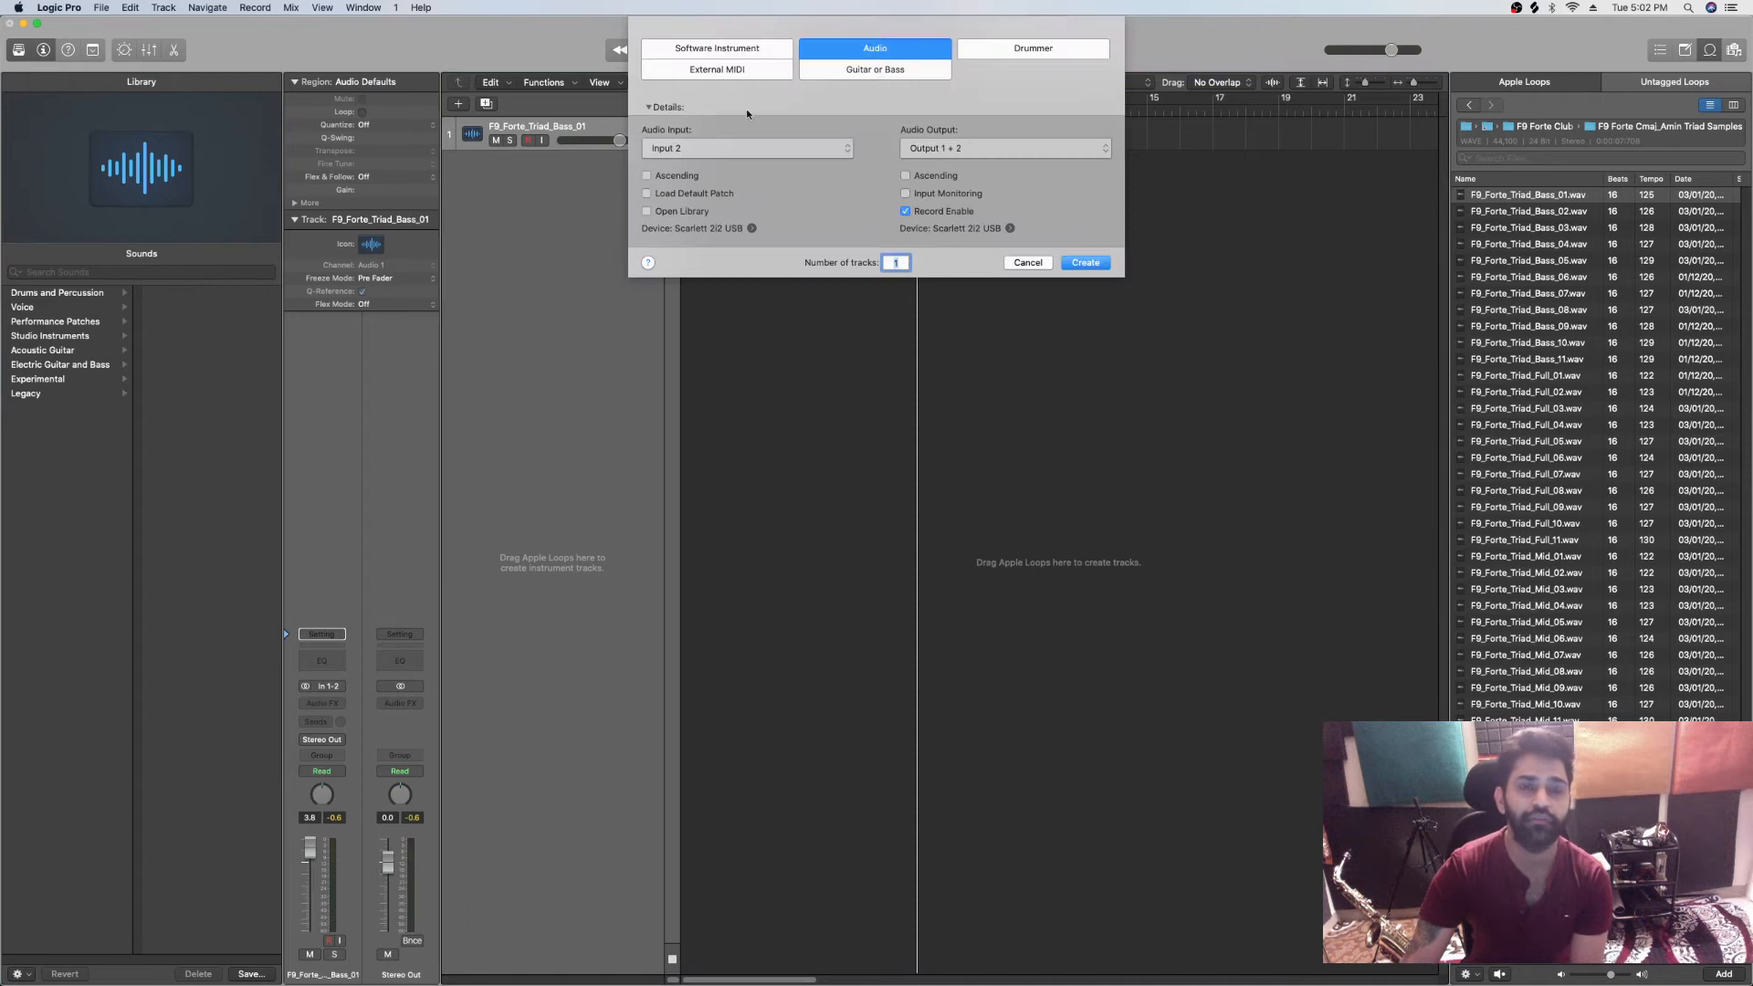
click(727, 52)
click(749, 150)
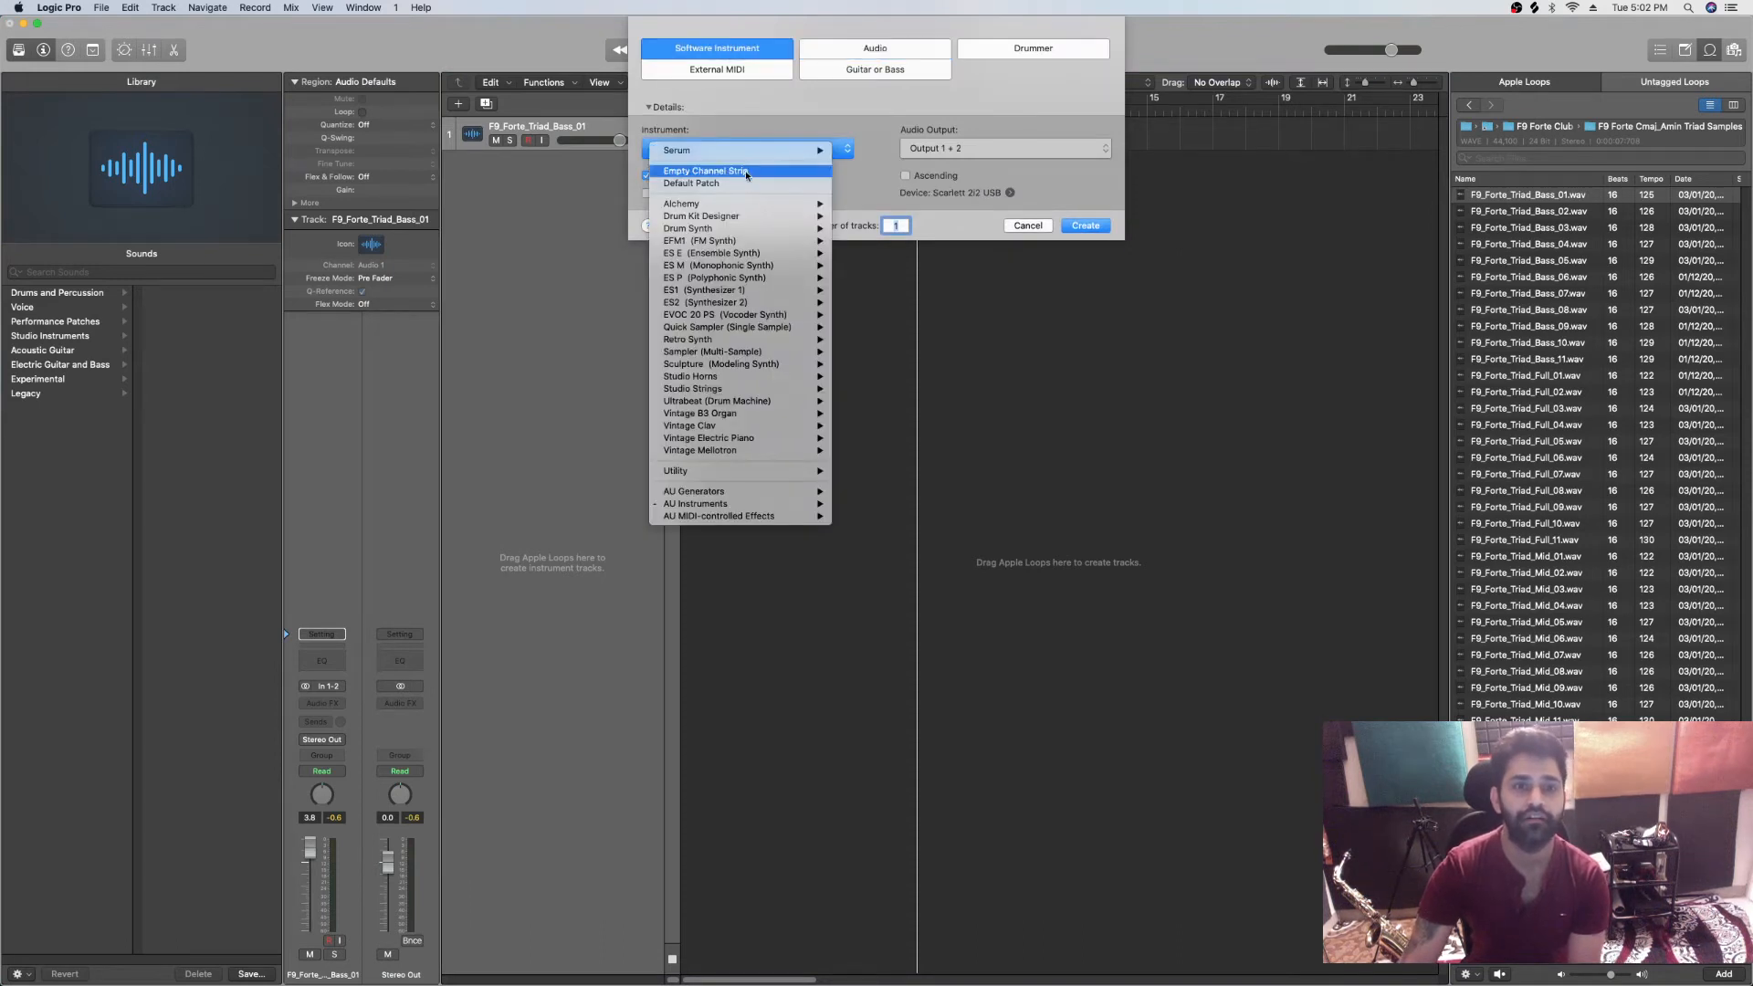
click(744, 182)
click(1086, 226)
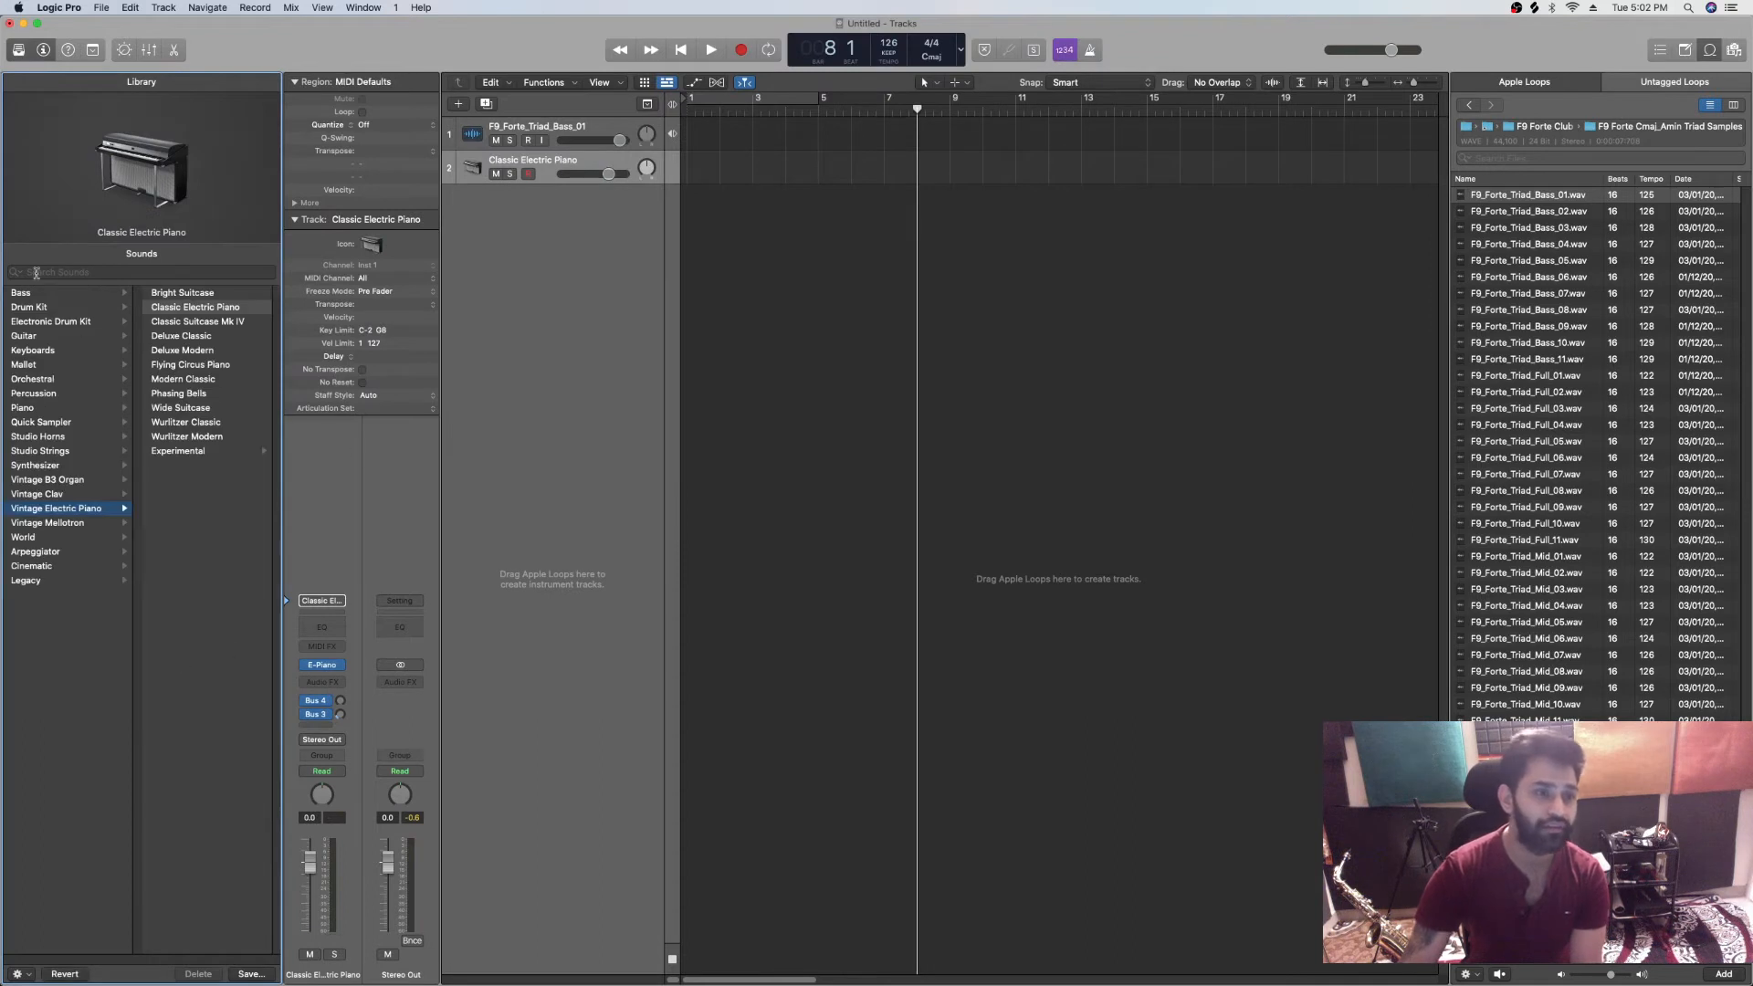
Step: Look through the full list of Keyboards patches in the sound library
click(32, 351)
scroll(210, 639, down, 3)
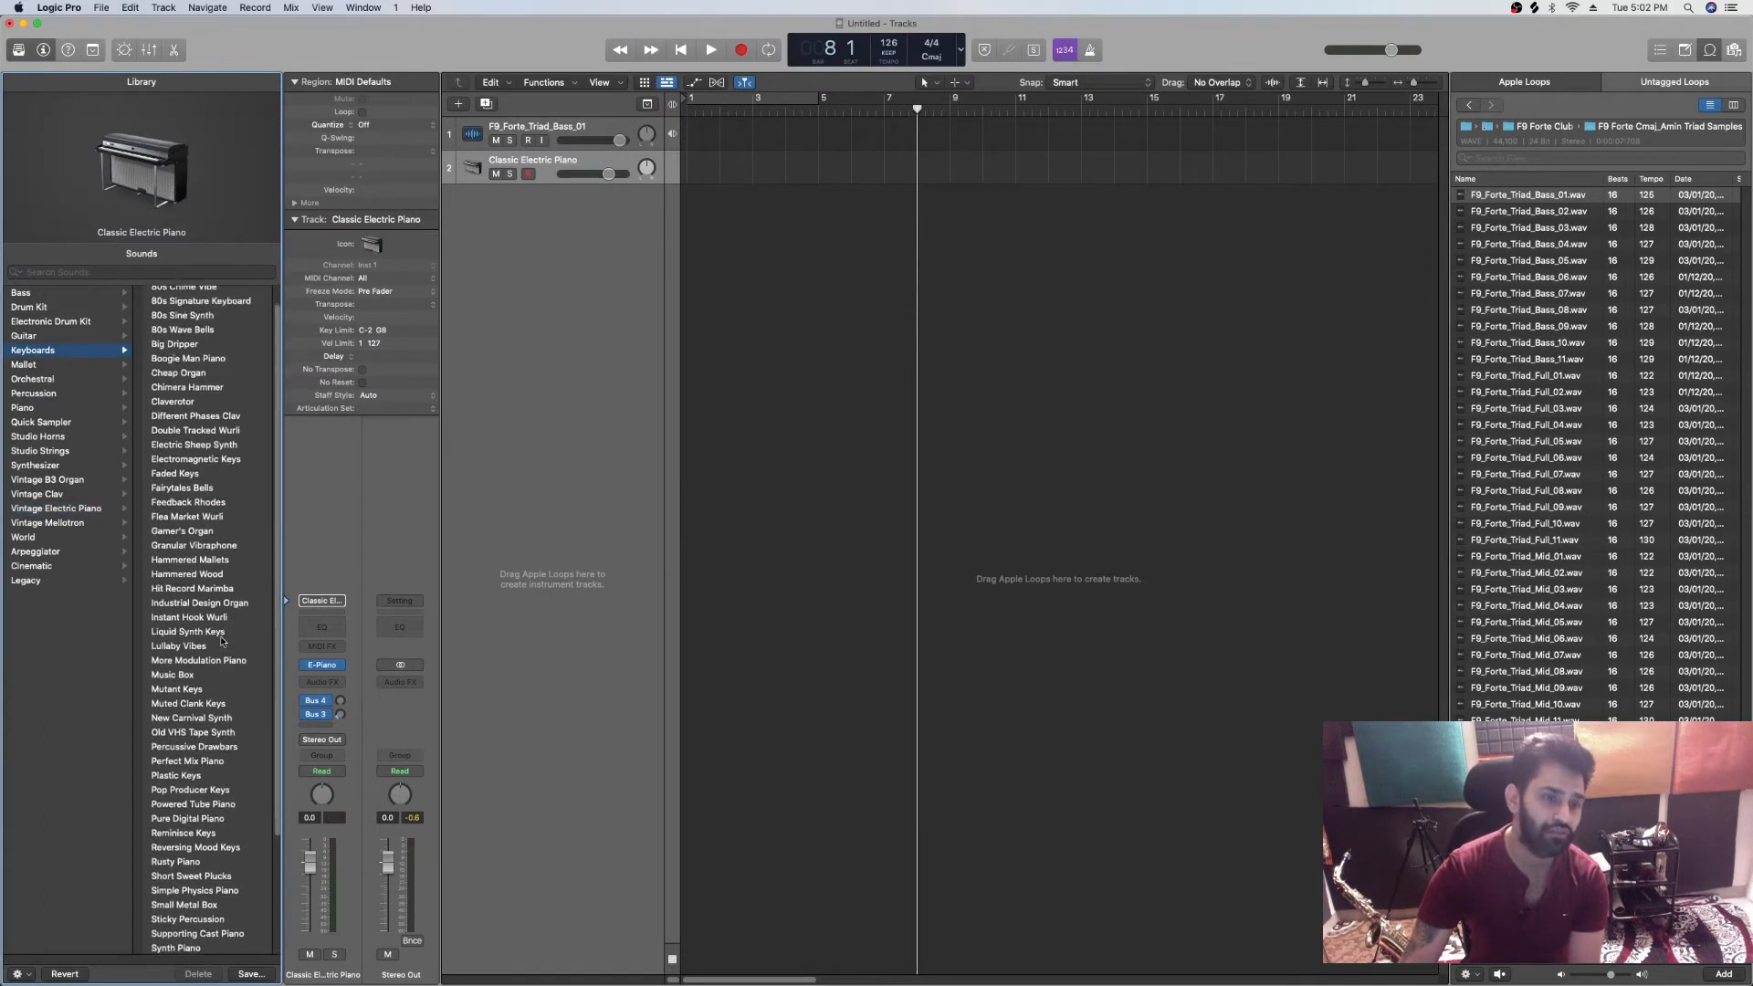
scroll(222, 641, up, 1)
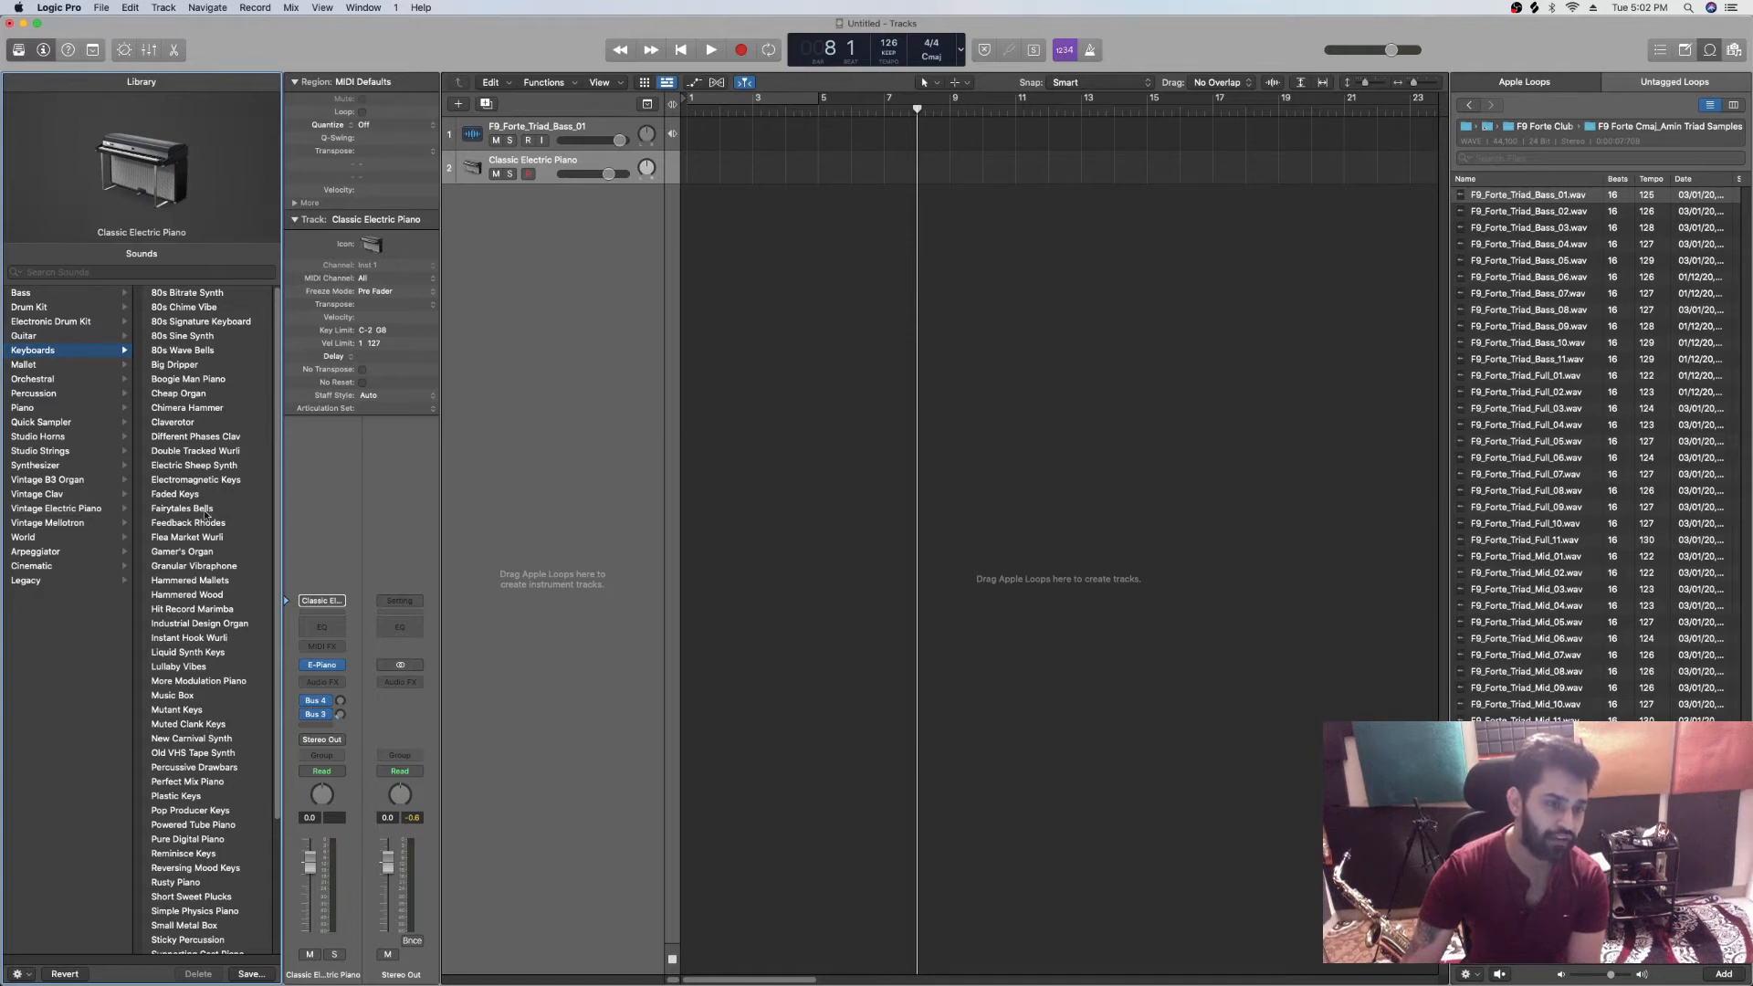
scroll(157, 600, down, 4)
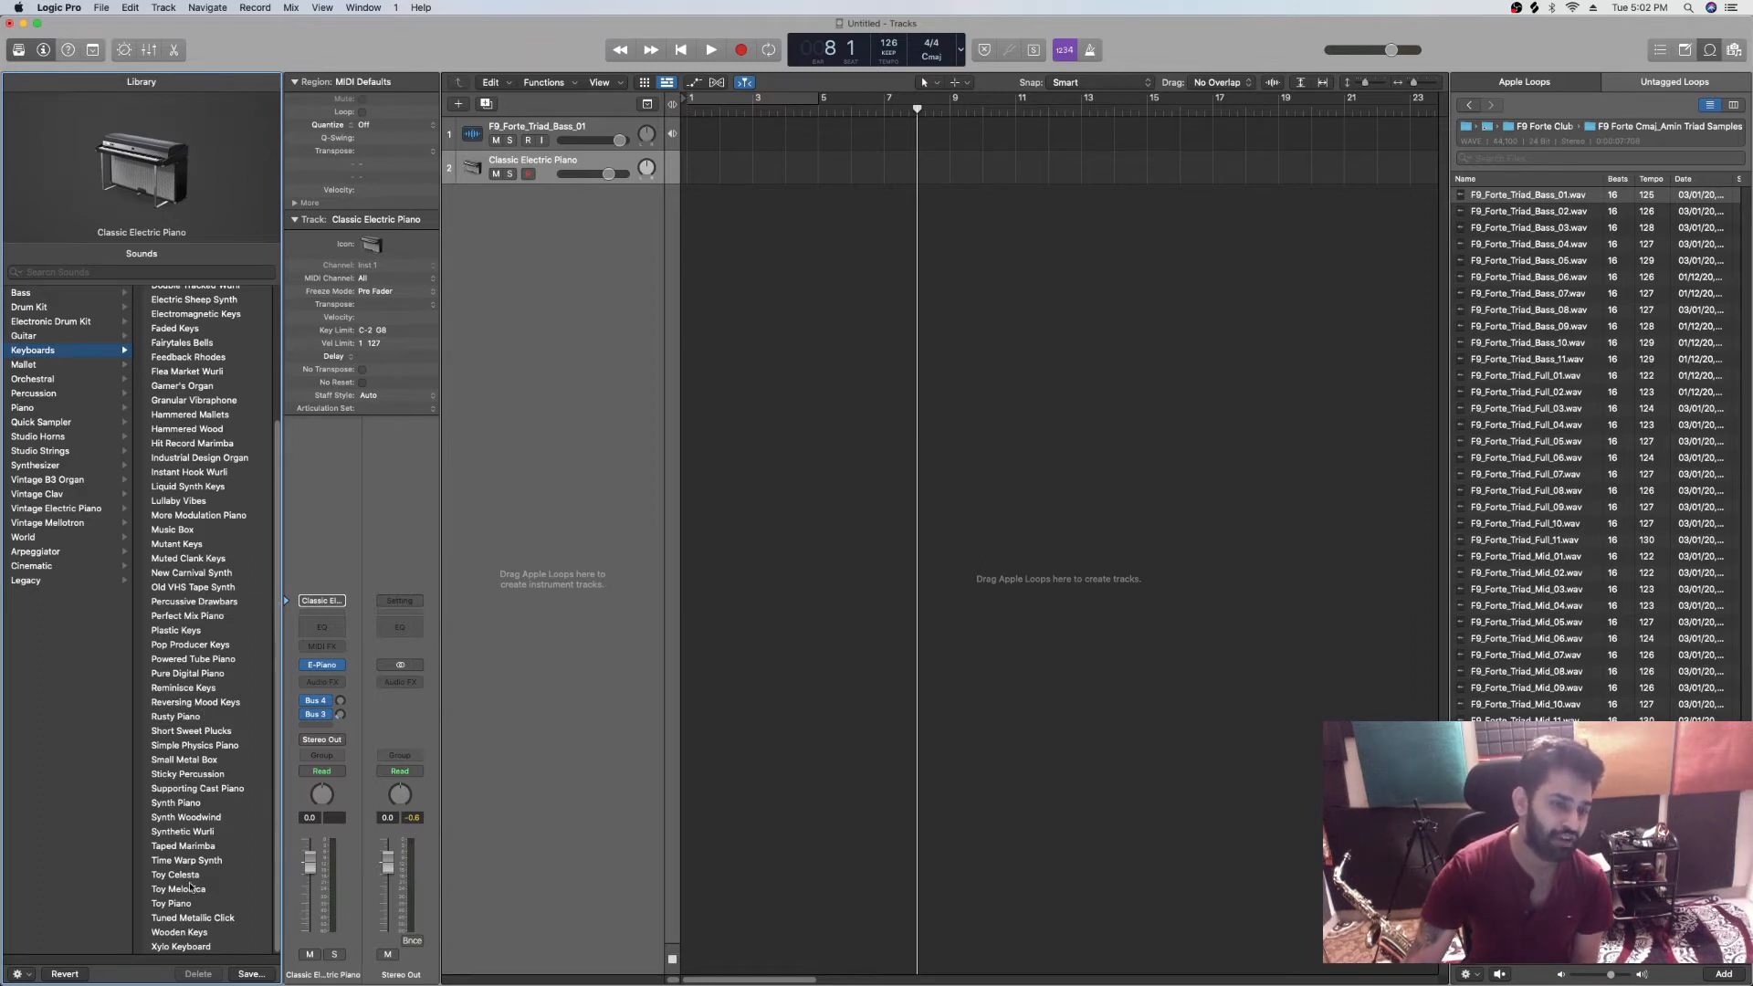
scroll(203, 487, up, 5)
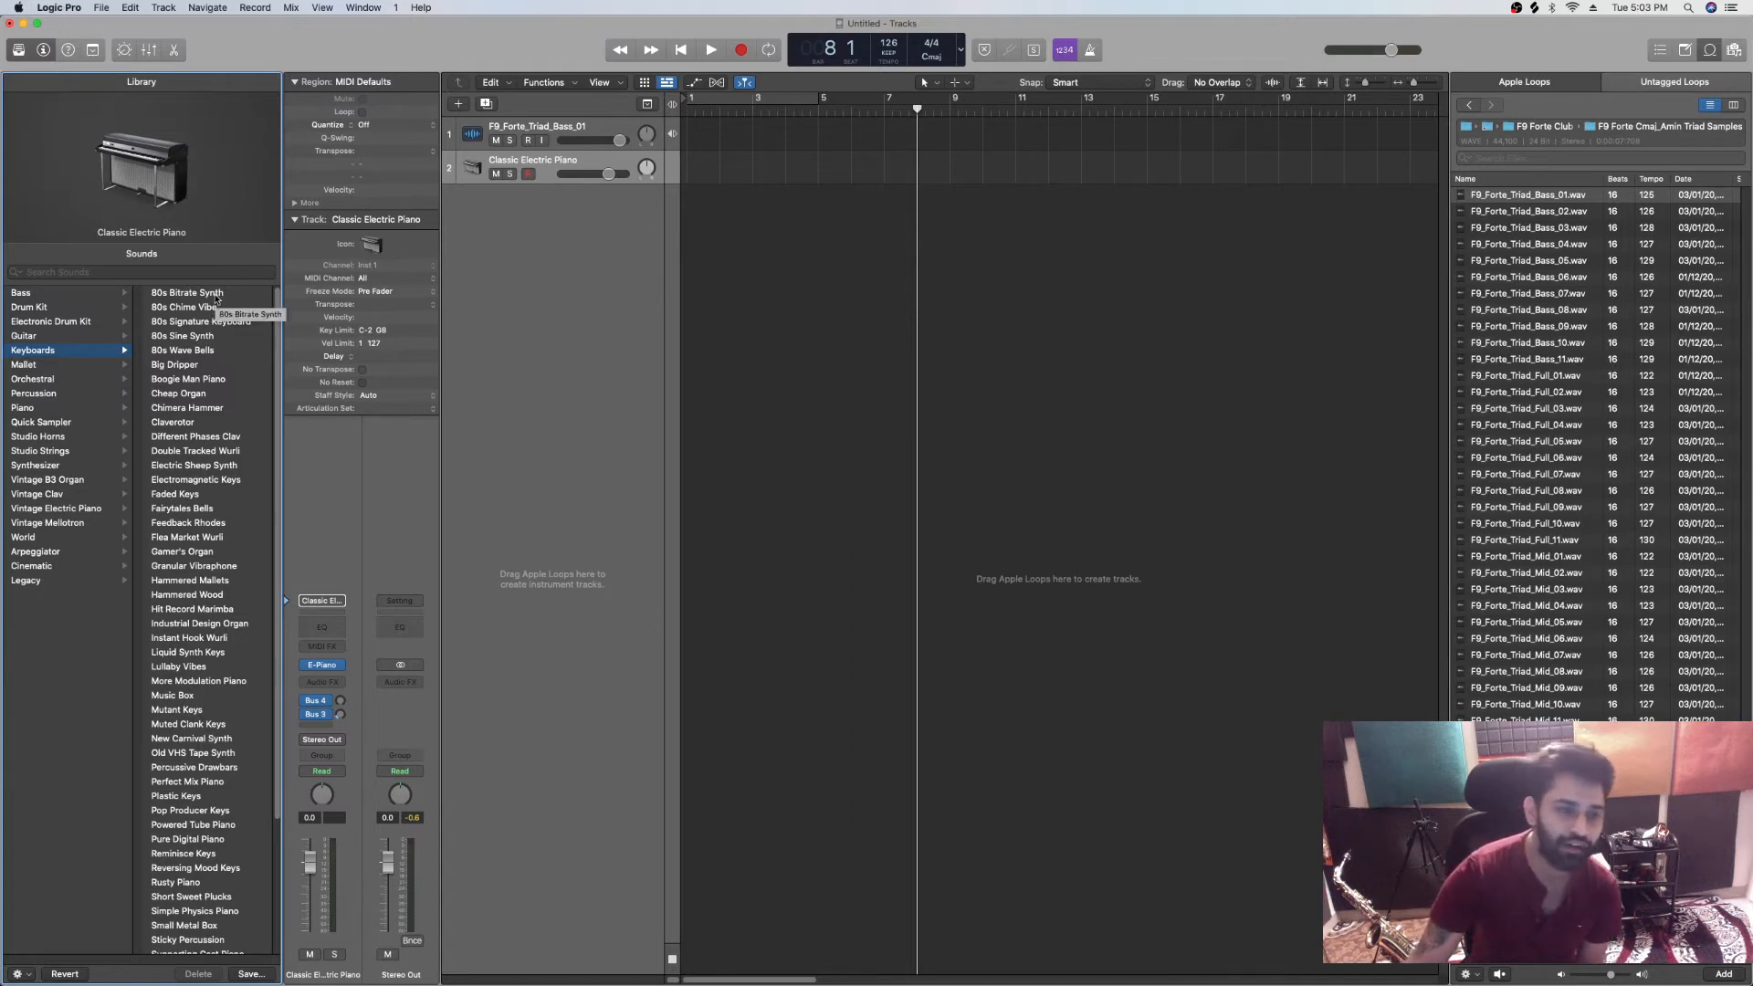
scroll(217, 548, down, 5)
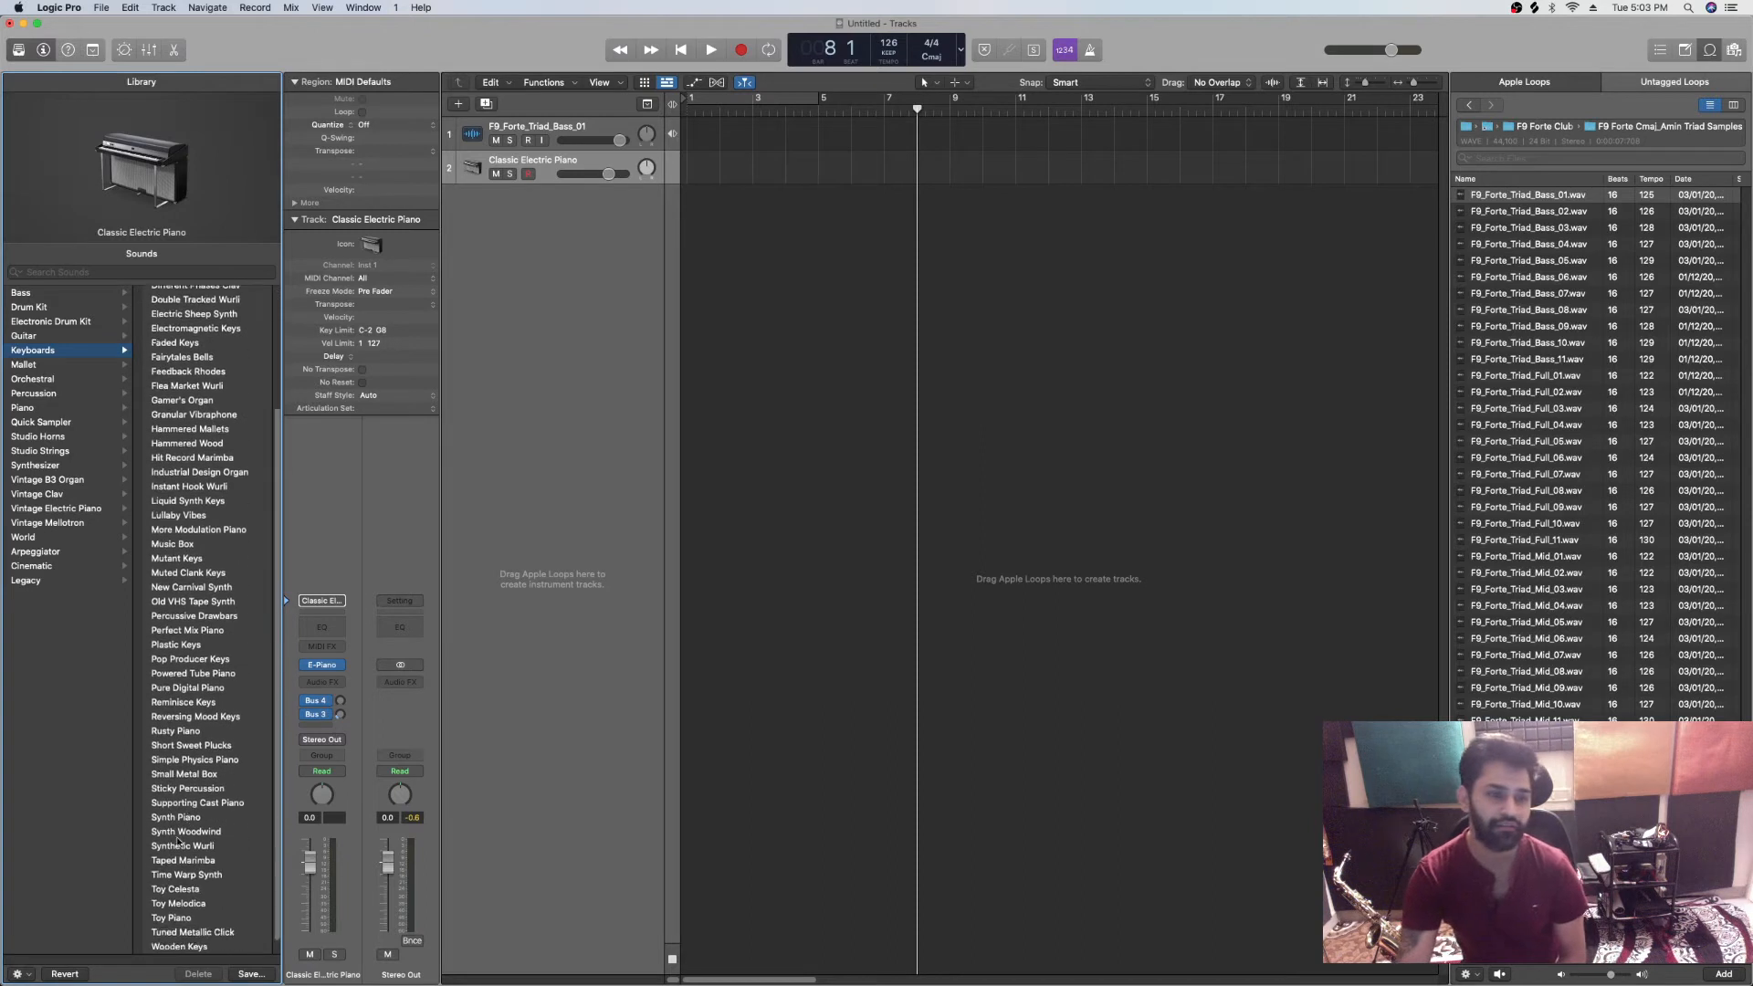
scroll(219, 785, up, 5)
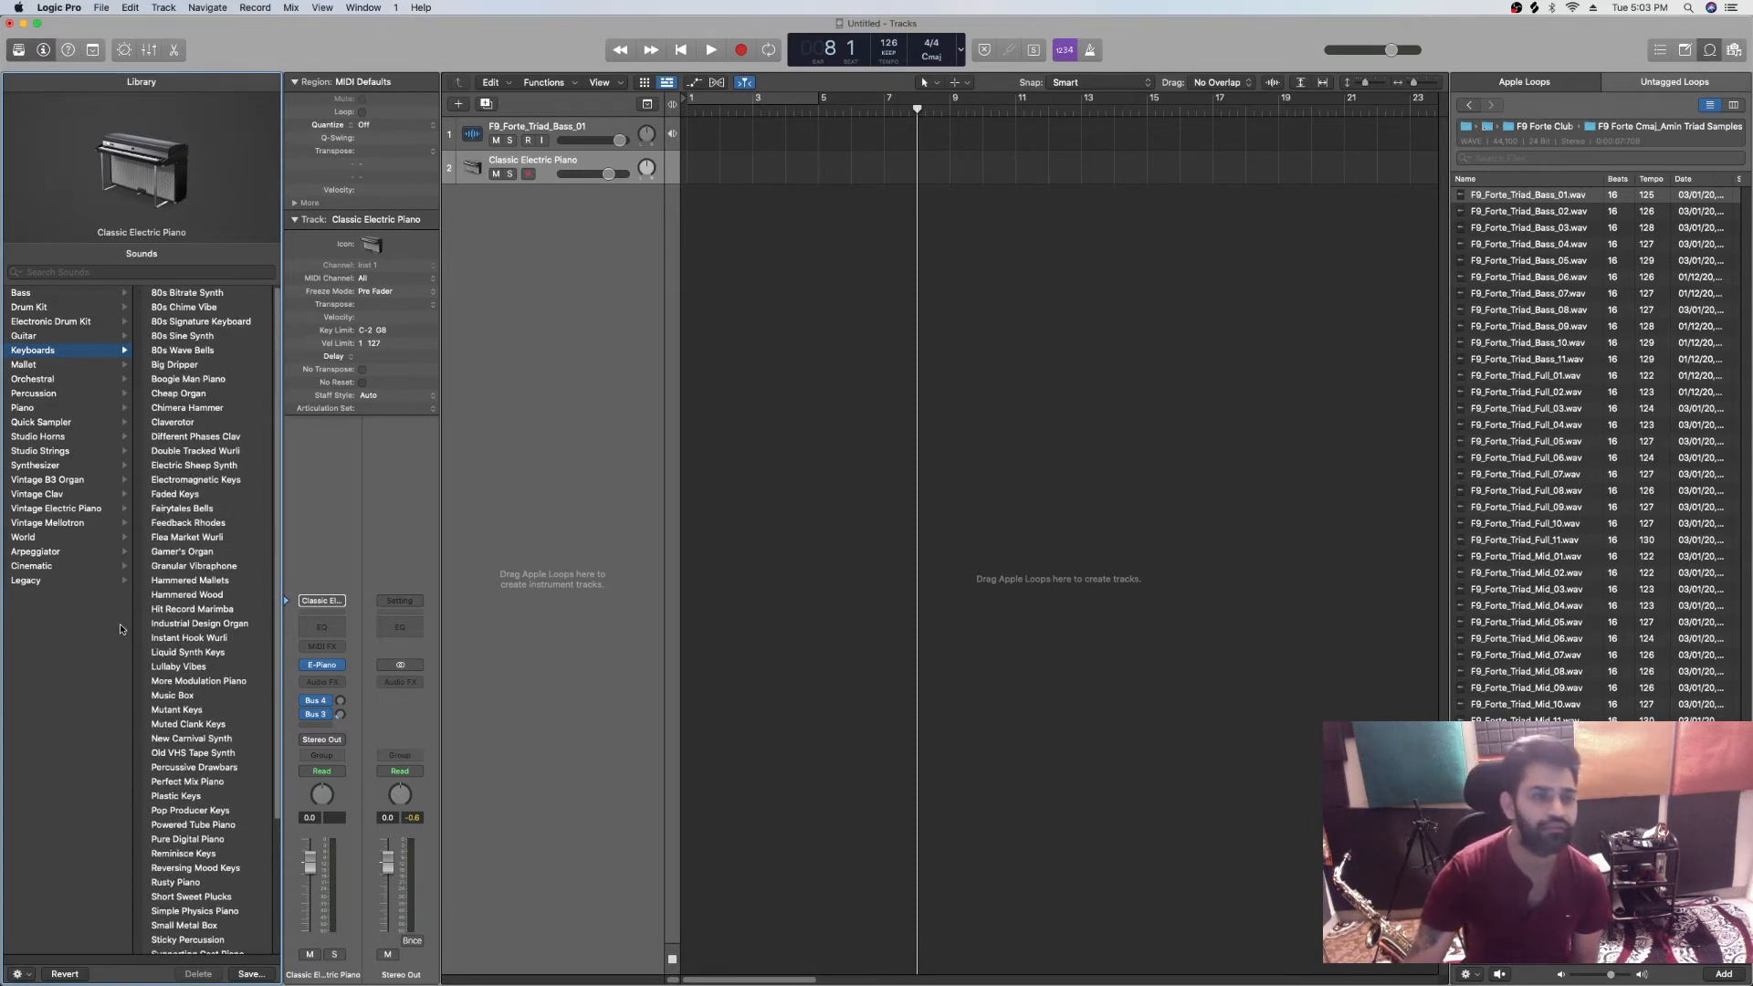
Step: Browse the Vintage Mellotron, Studio Horns, Studio Strings and Piano patches, including the Processed pianos
click(68, 524)
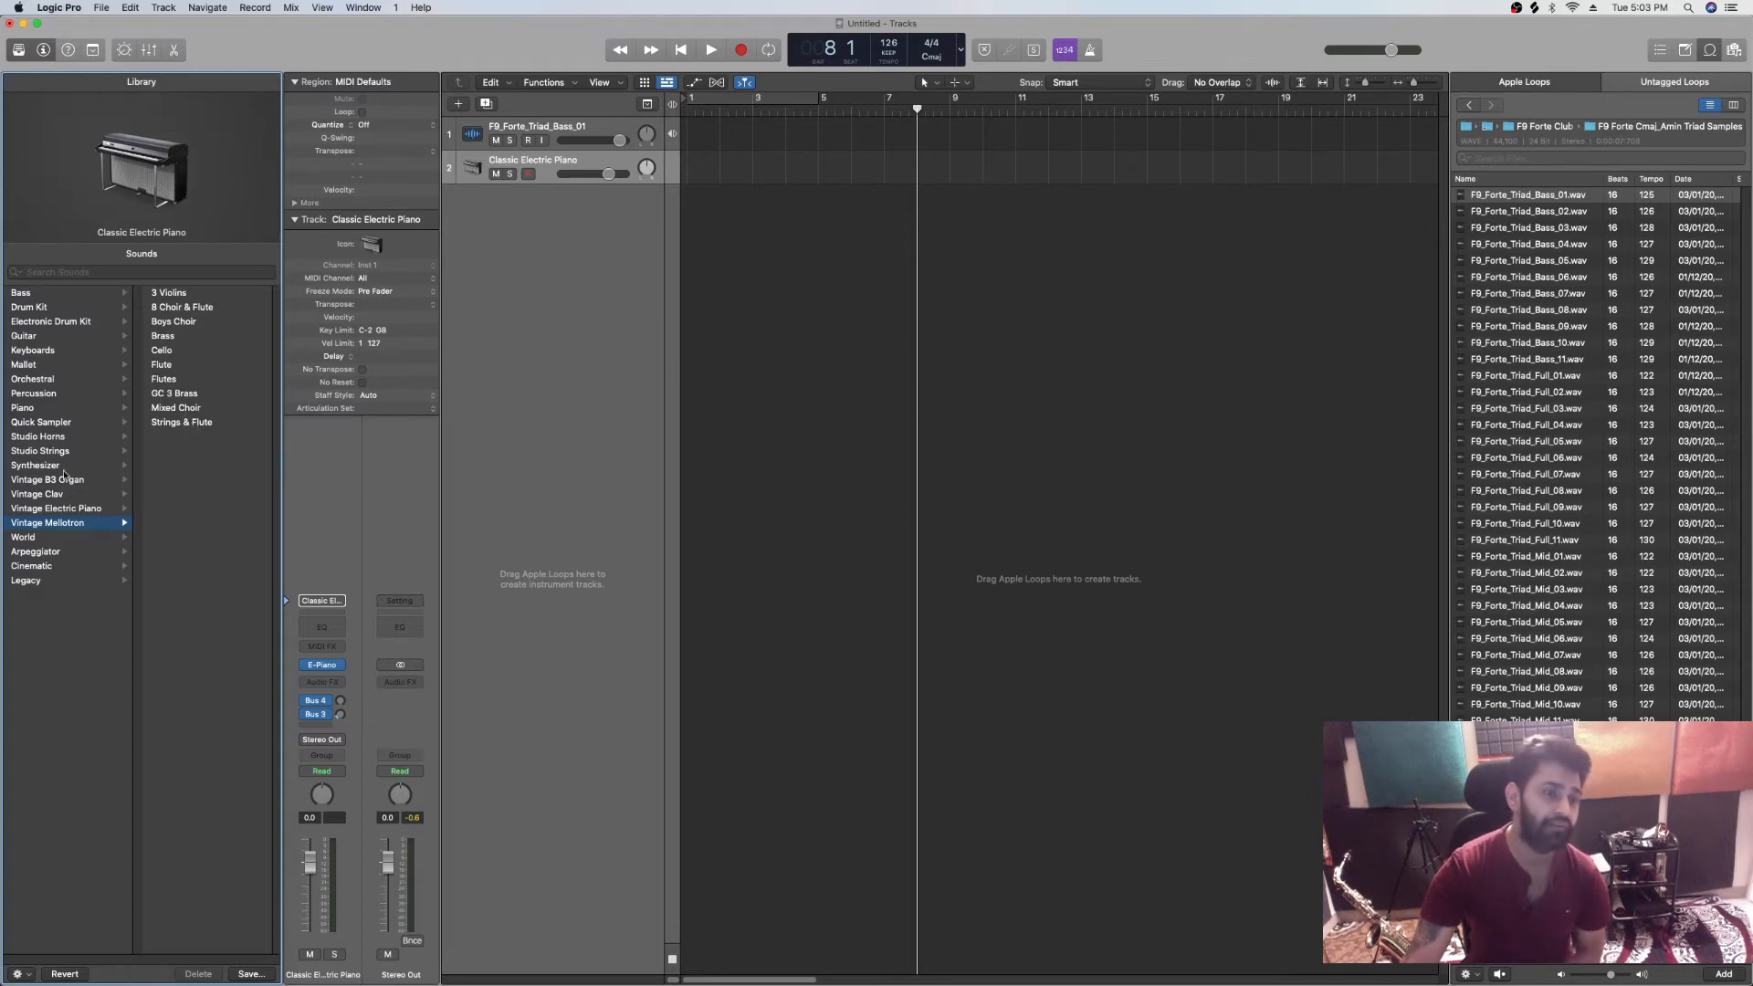
click(50, 436)
click(51, 451)
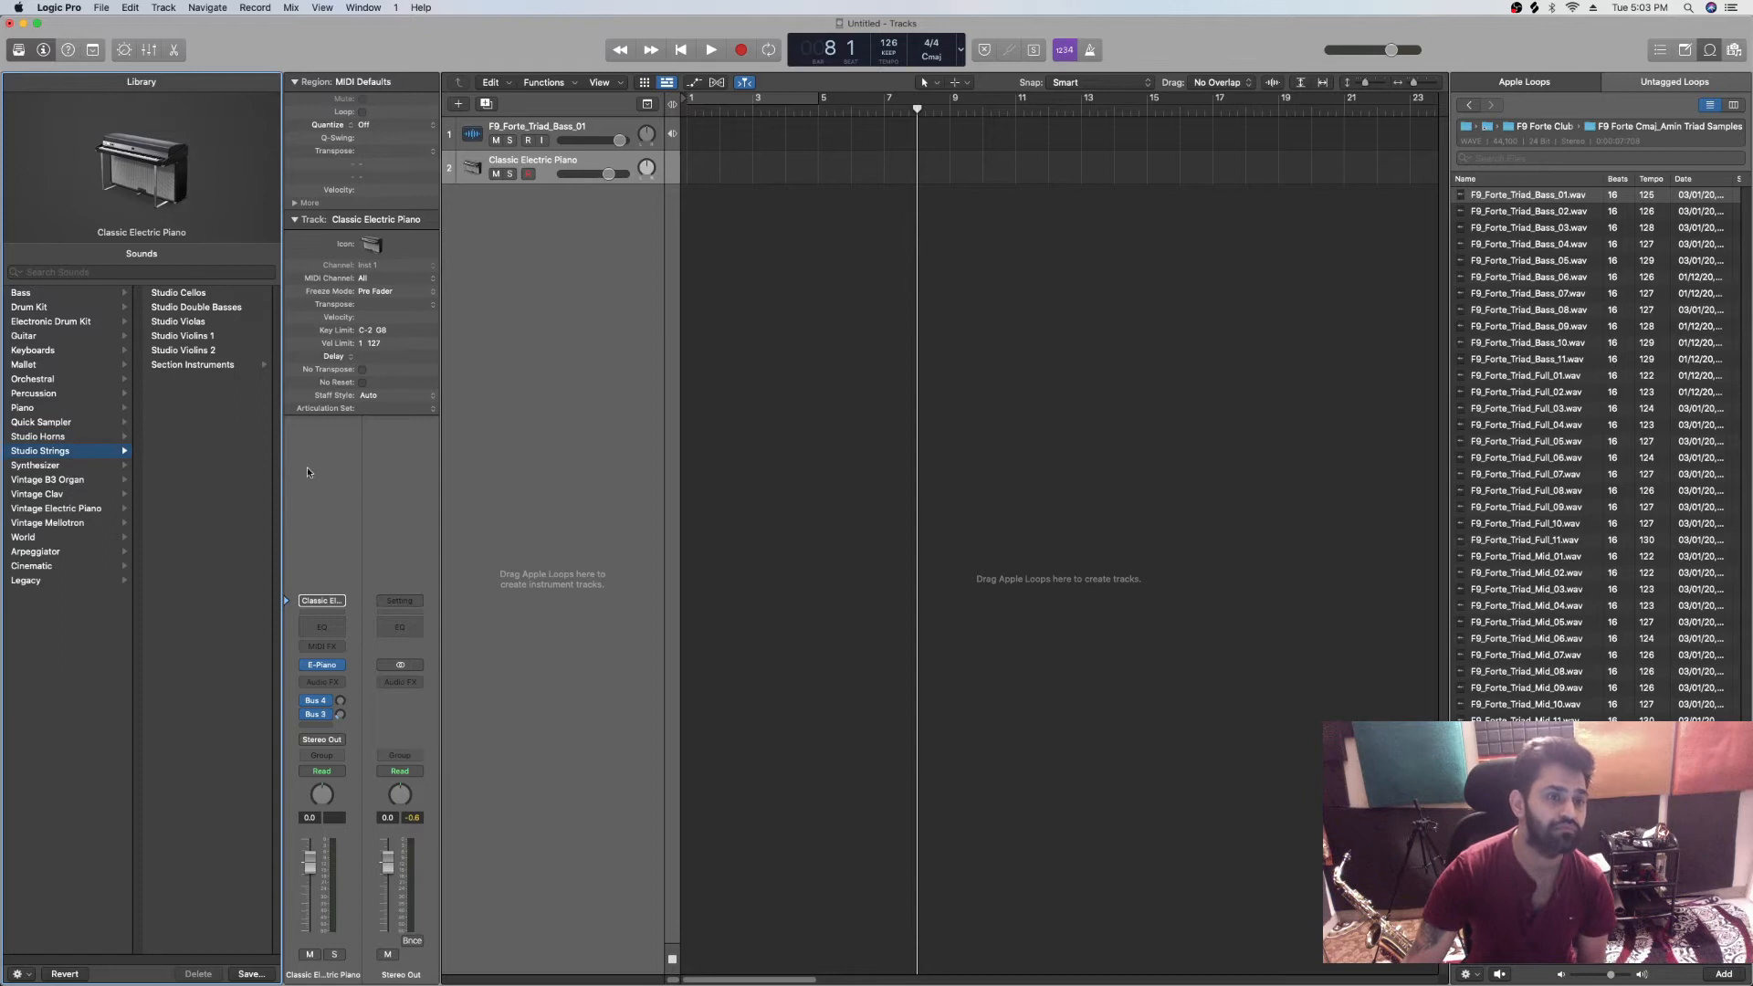
click(31, 408)
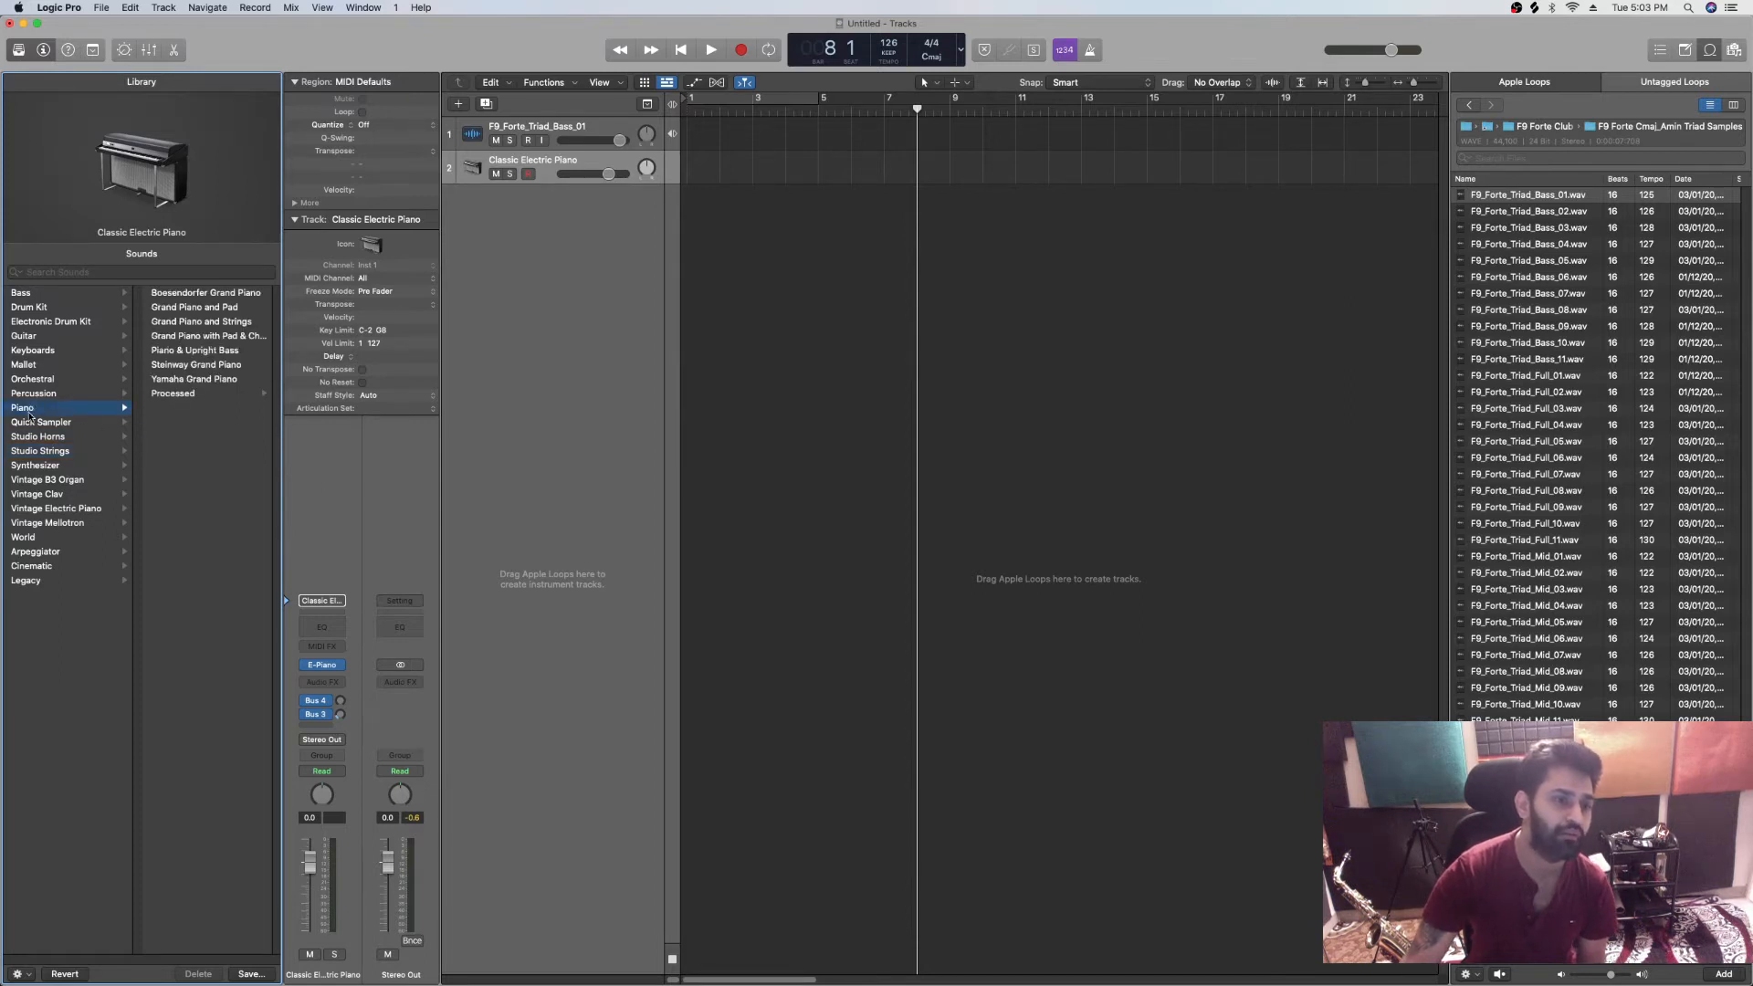
click(170, 393)
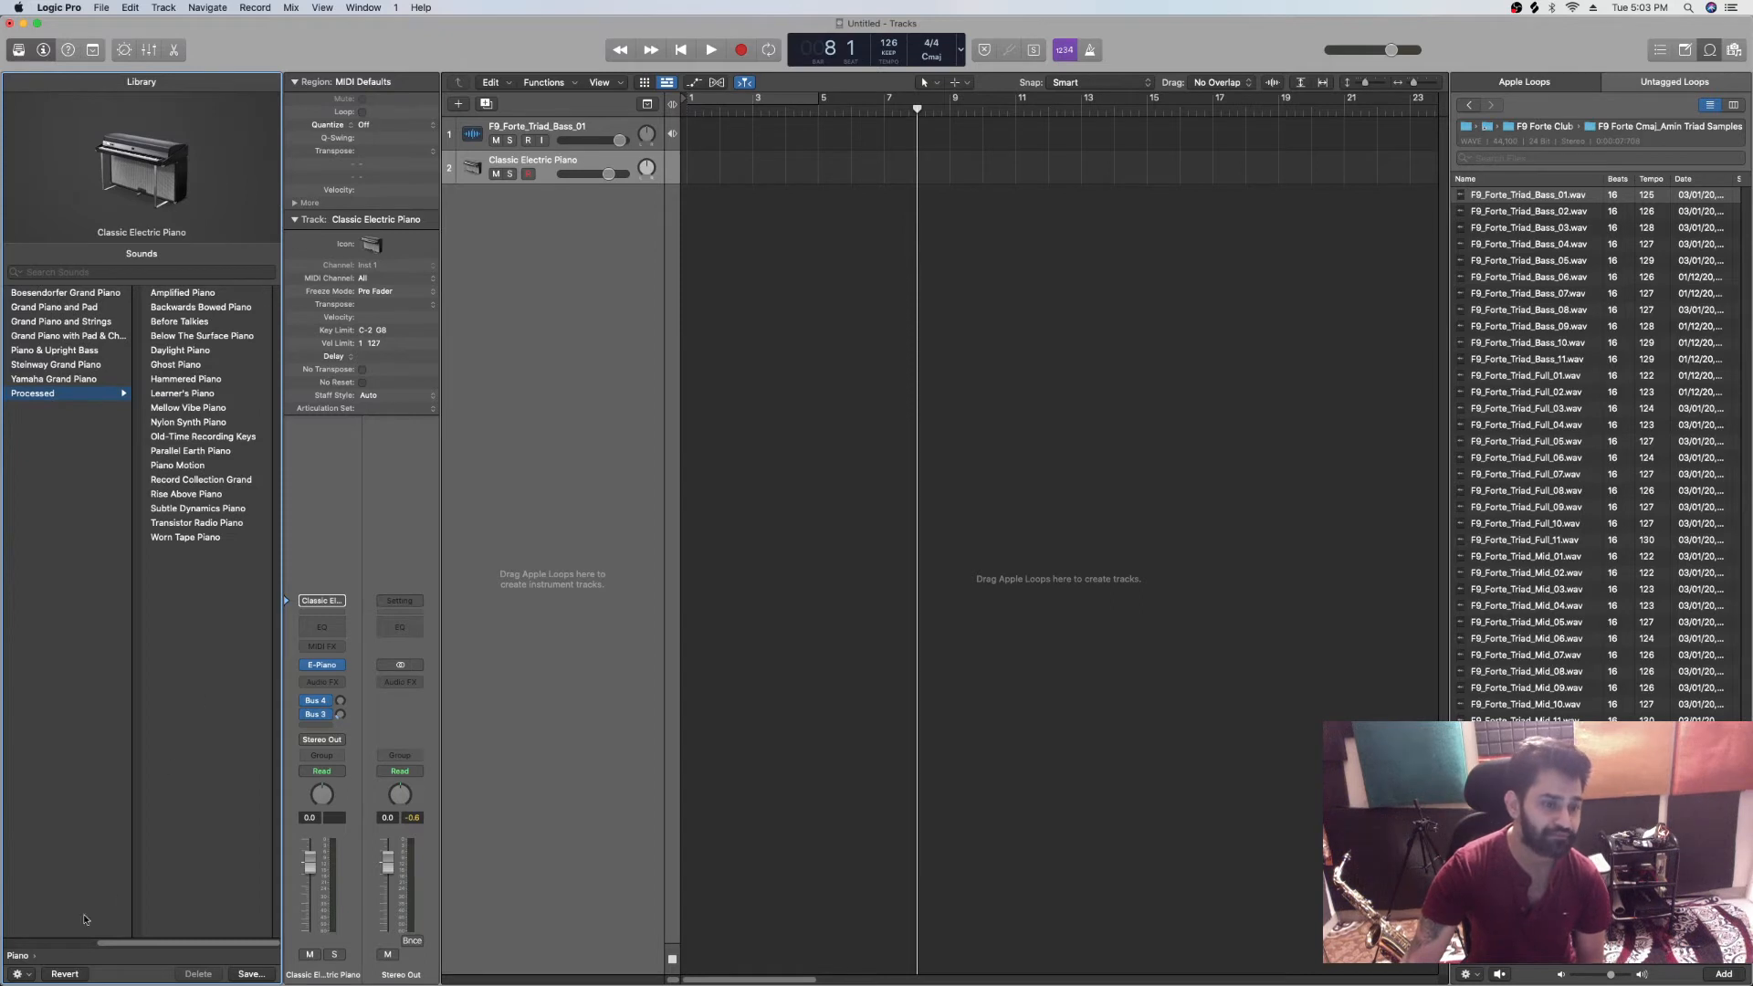
click(18, 955)
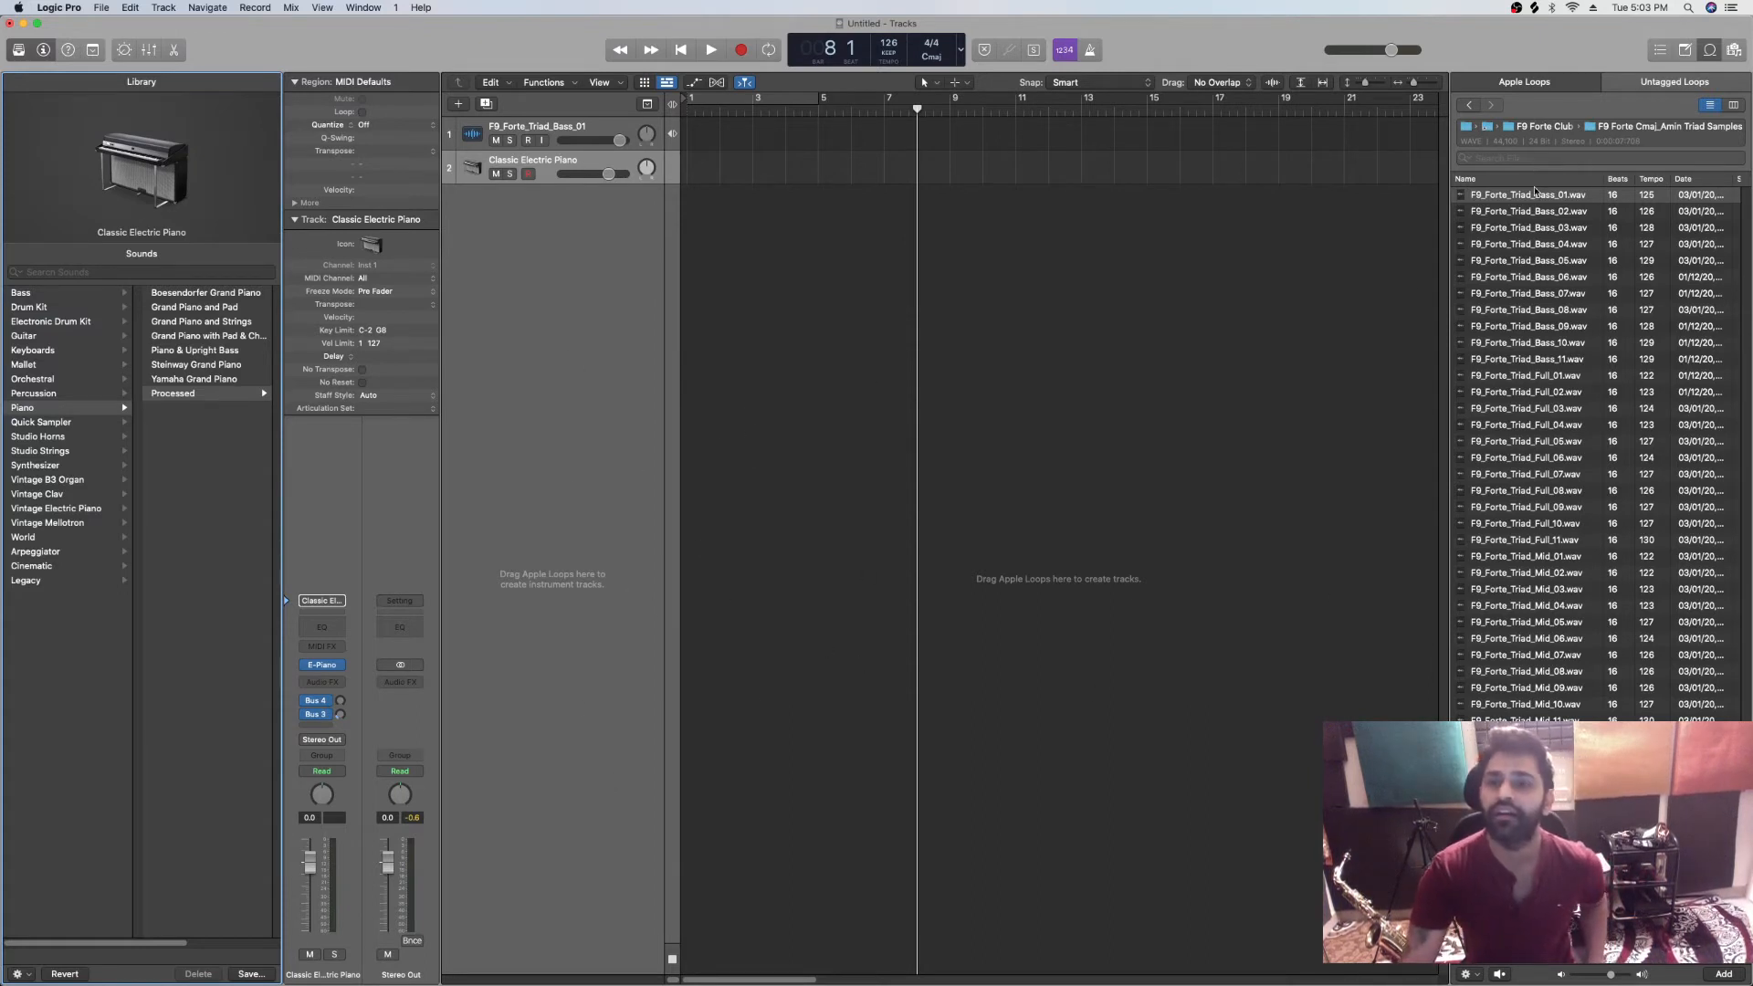
Step: Create a Quick Sampler (Original) track from F9_Forte_Triad_Bass_01.wav and enlarge its plug-in window to 119%
drag(1536, 197, 924, 245)
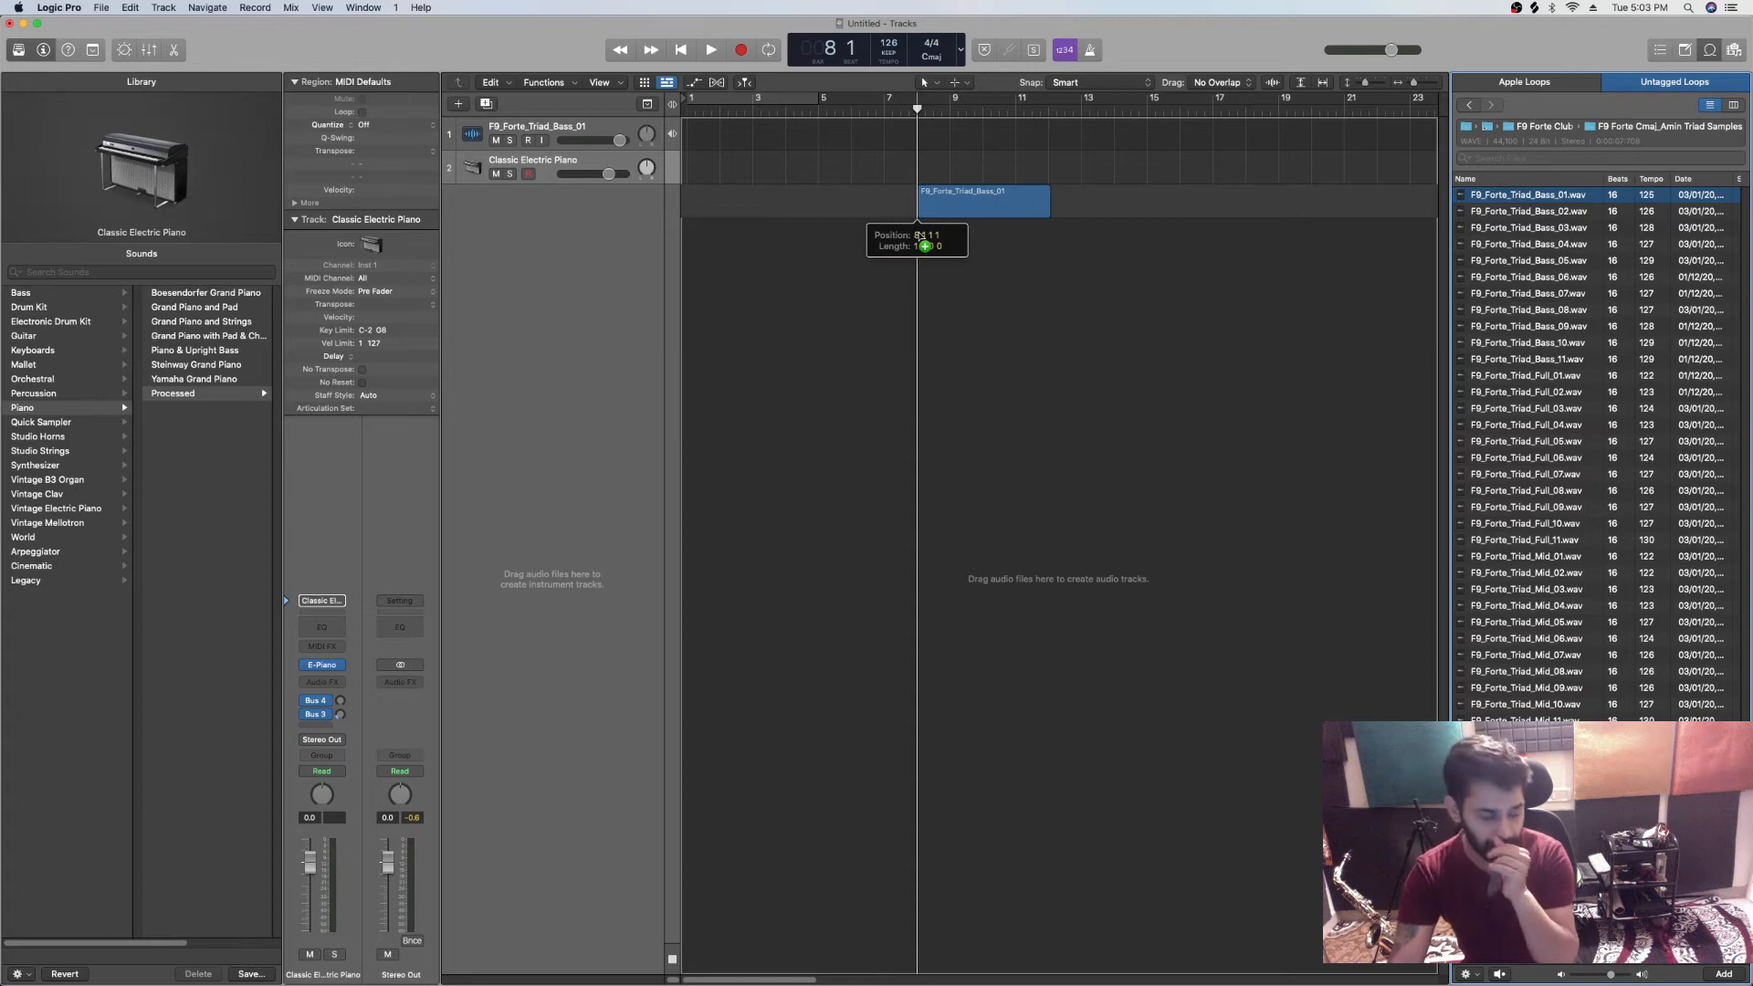
drag(920, 239, 644, 219)
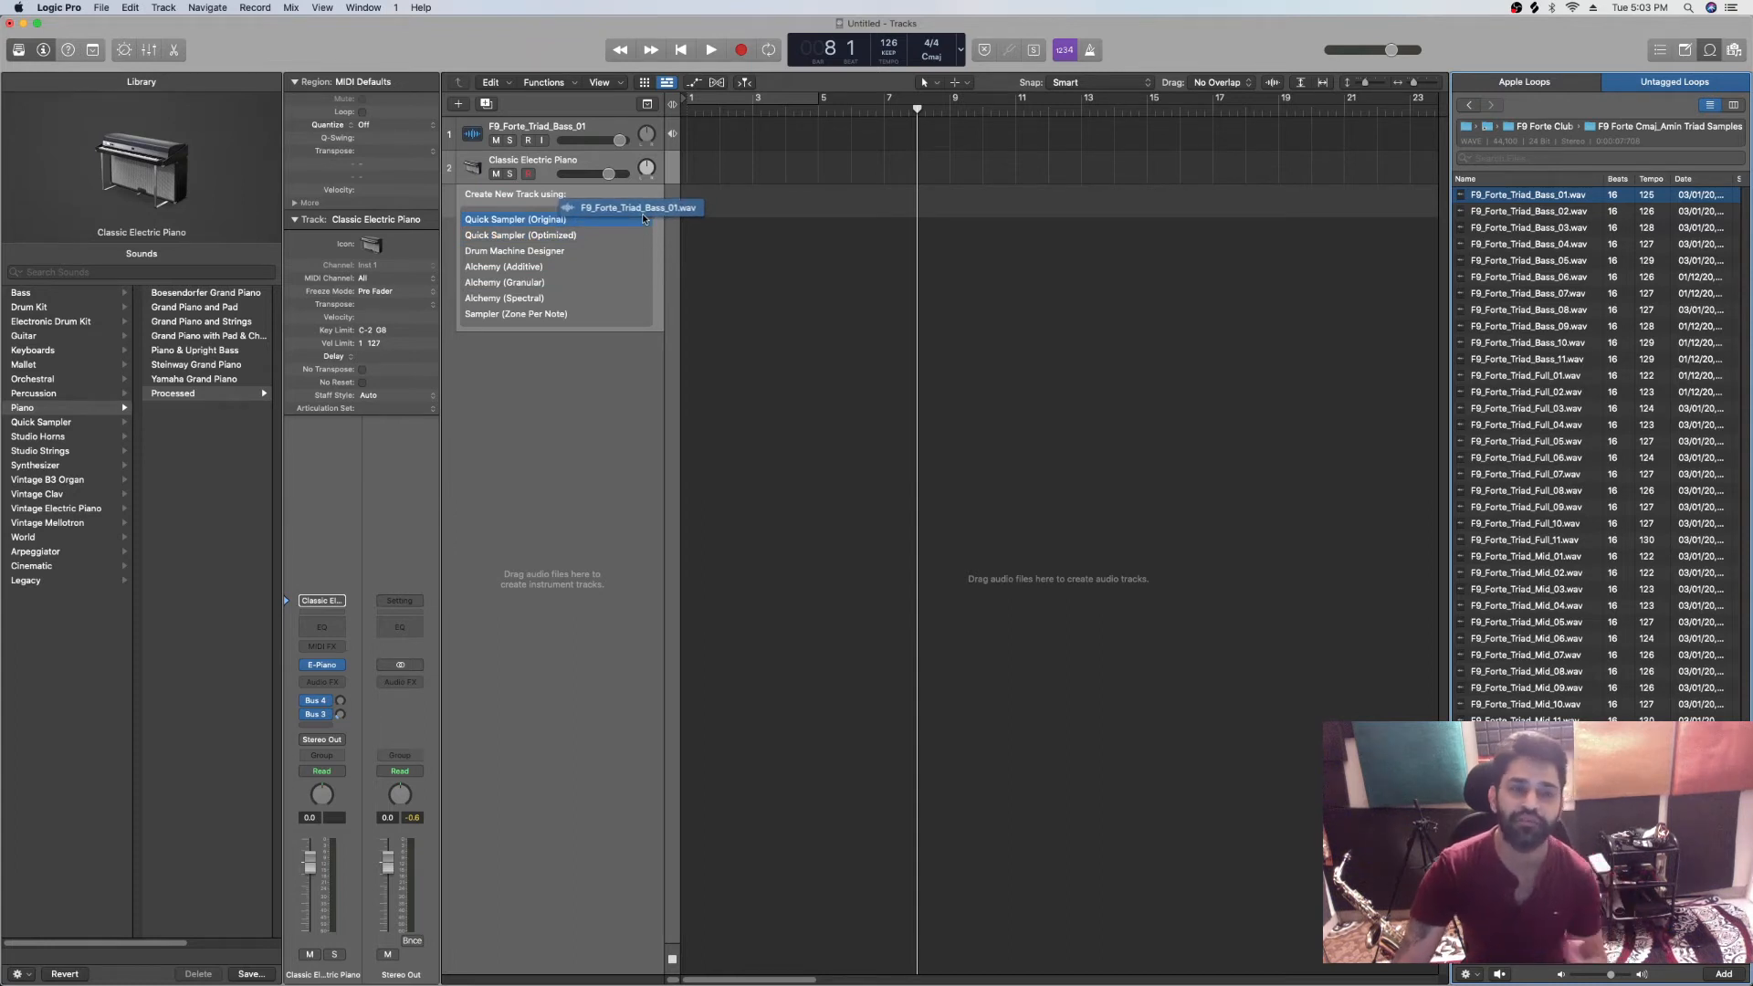
drag(645, 219, 644, 219)
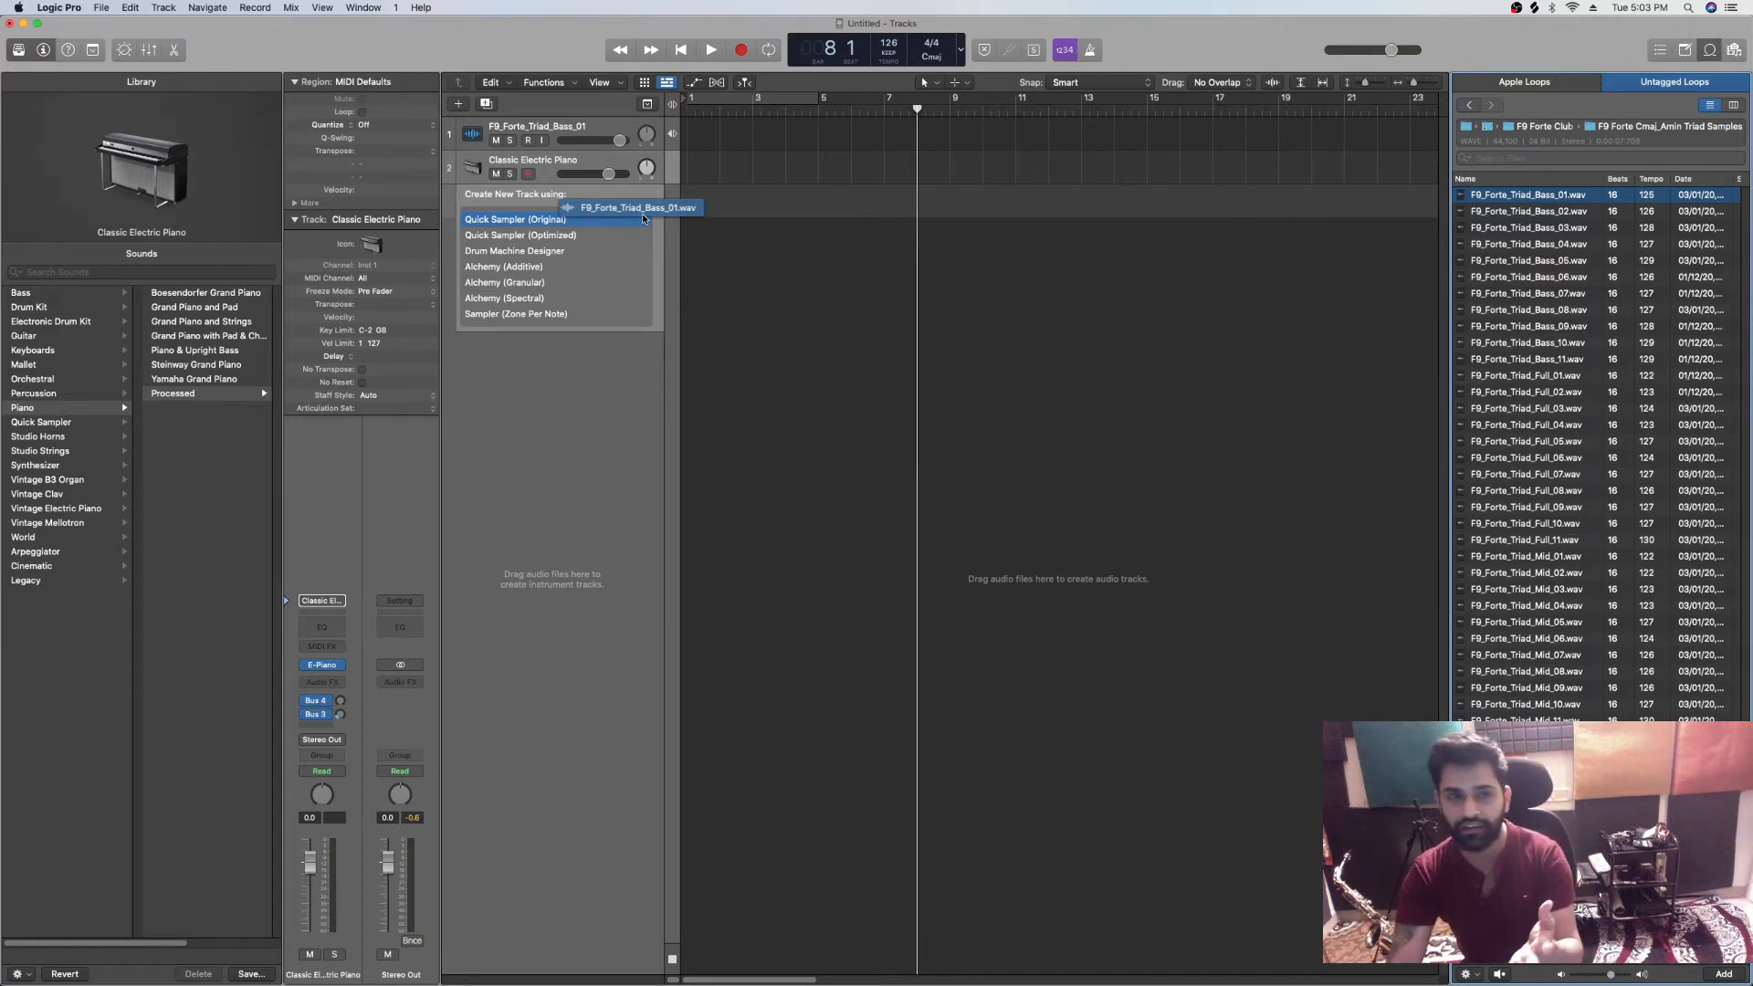
drag(645, 219, 596, 269)
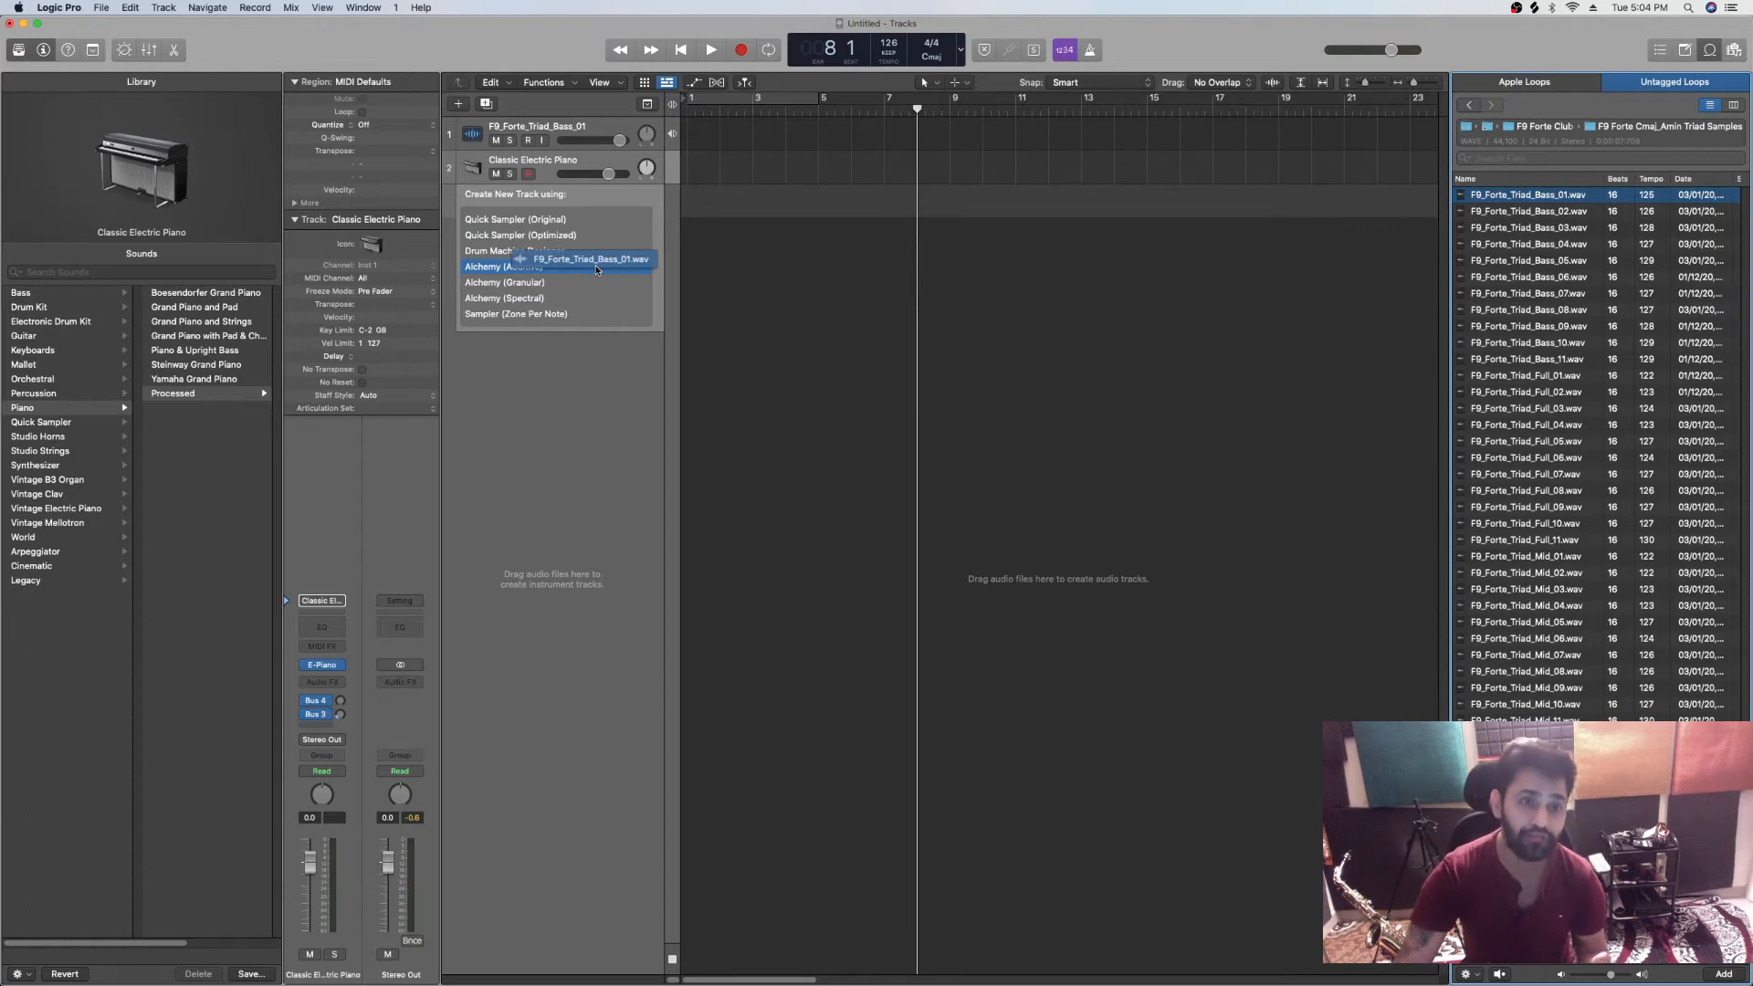
drag(596, 268, 563, 226)
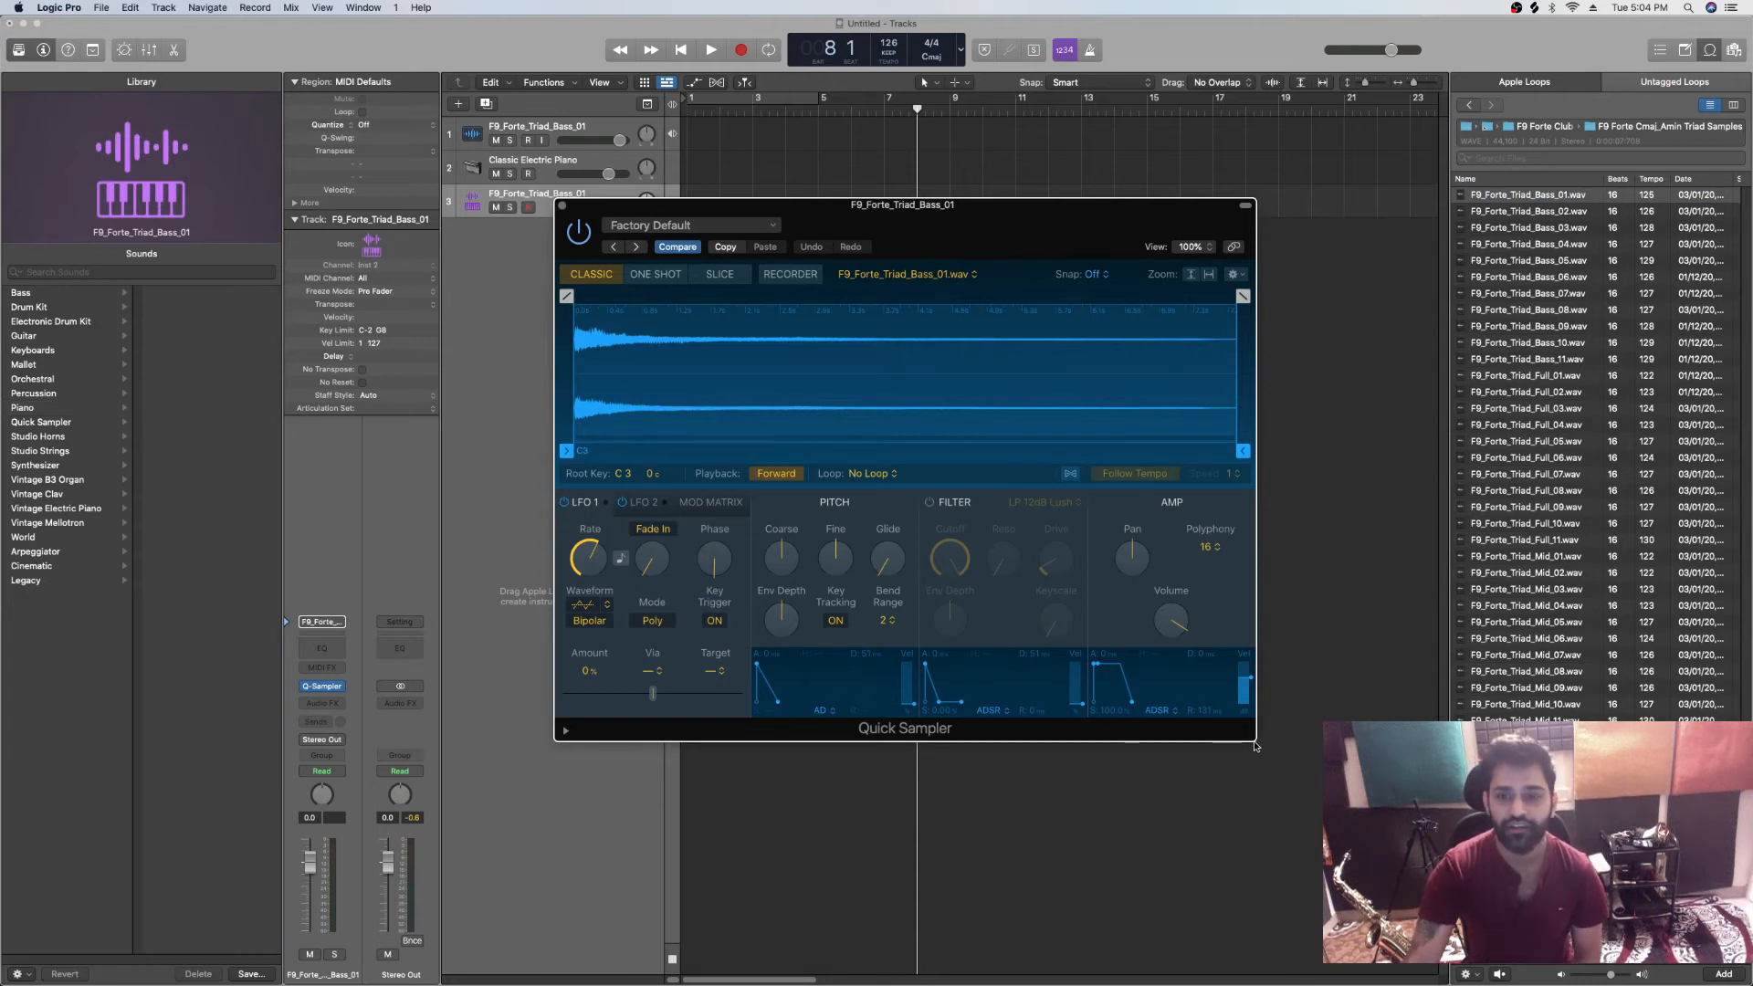
drag(1256, 744, 1388, 828)
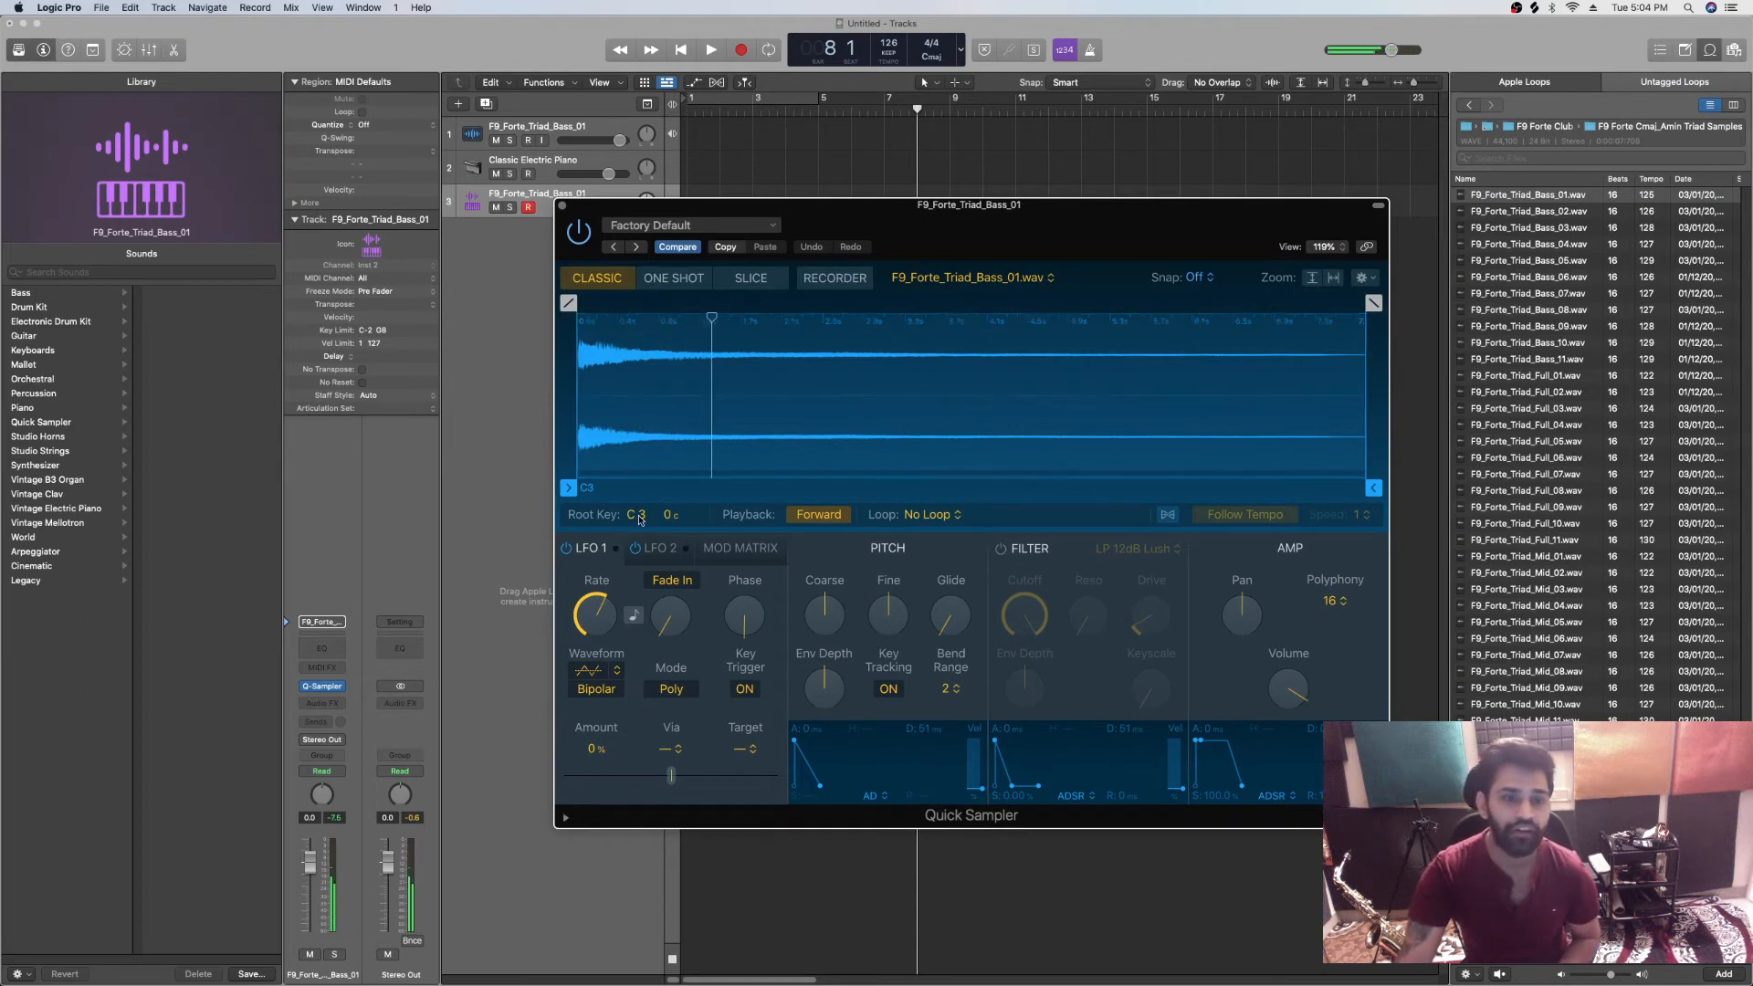
Step: Try the sample's root key at C#3, restore C3, and enable the filter with its cutoff lowered to about 48.6%
drag(636, 515, 636, 512)
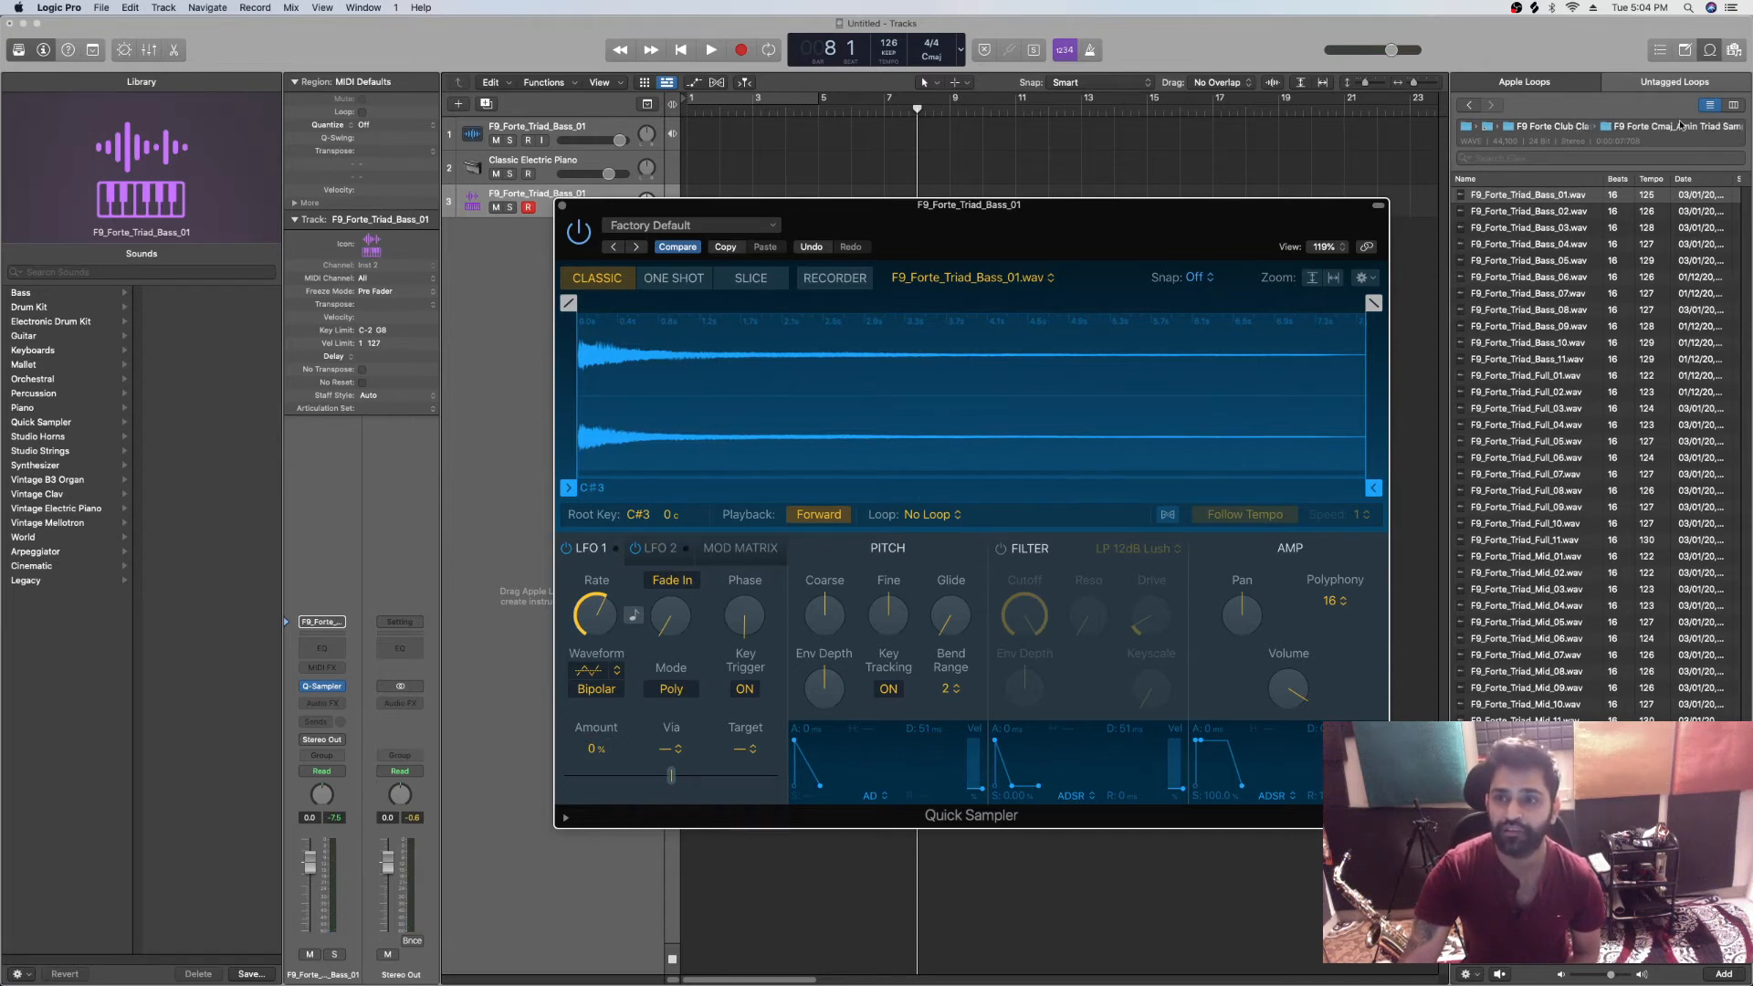
drag(636, 514, 636, 509)
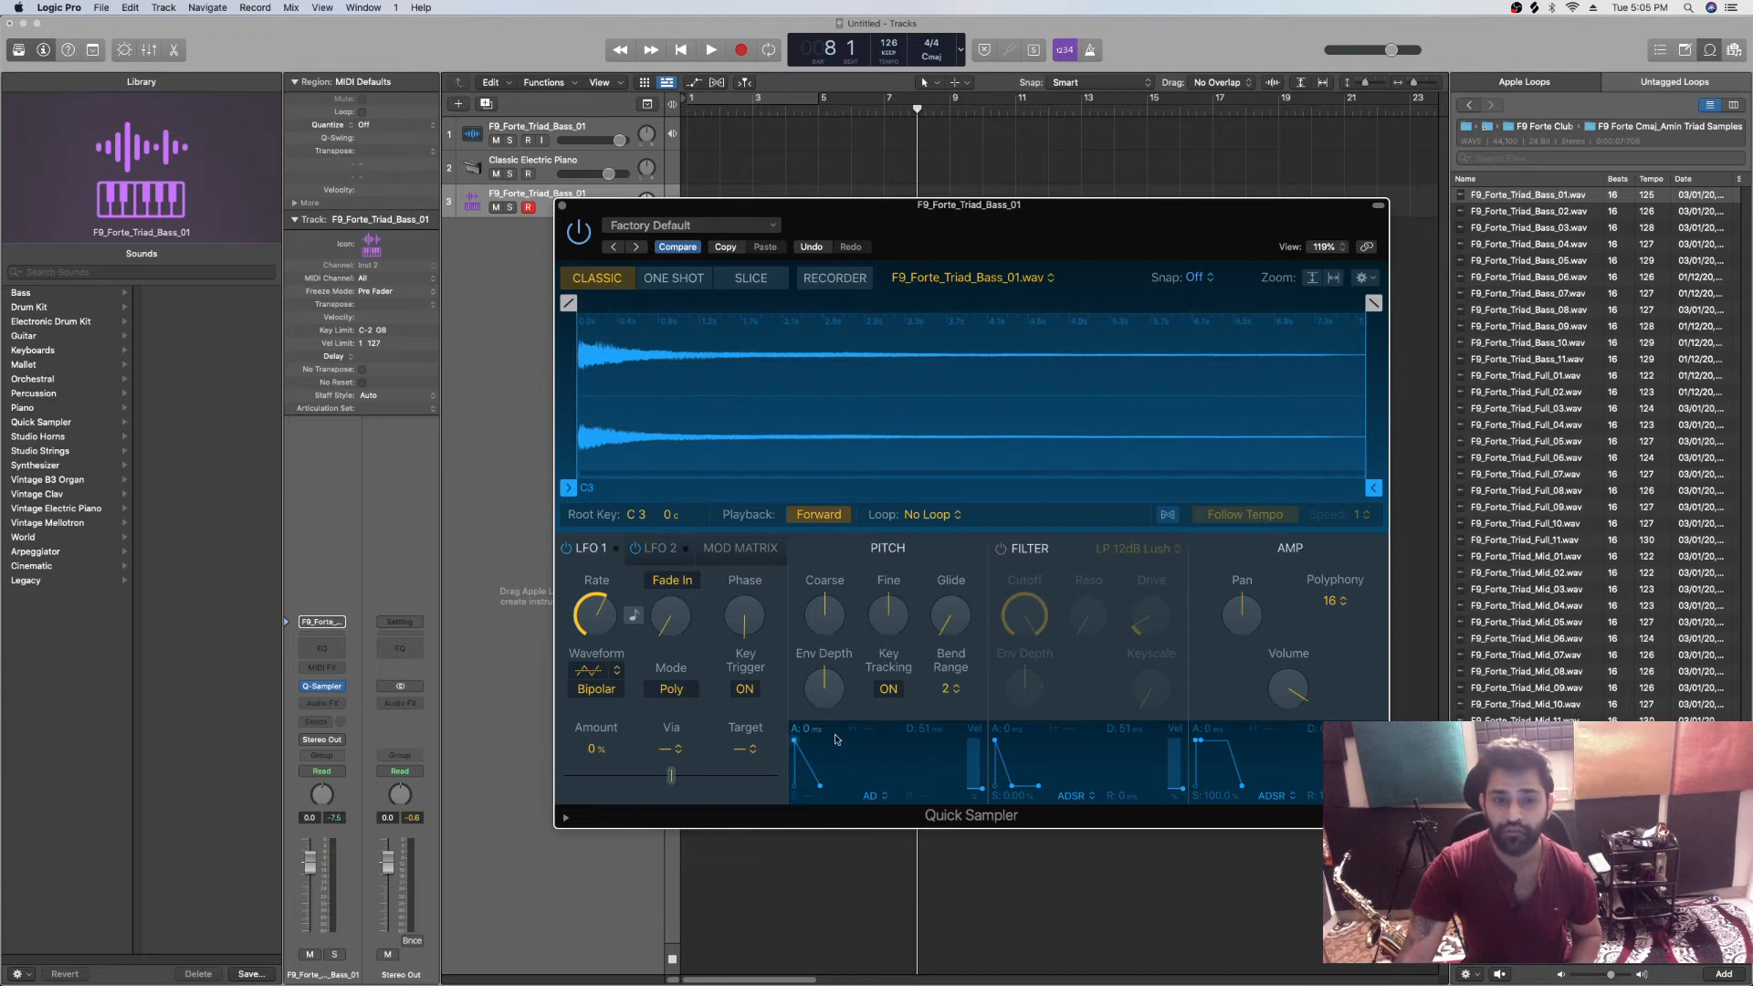
click(1001, 549)
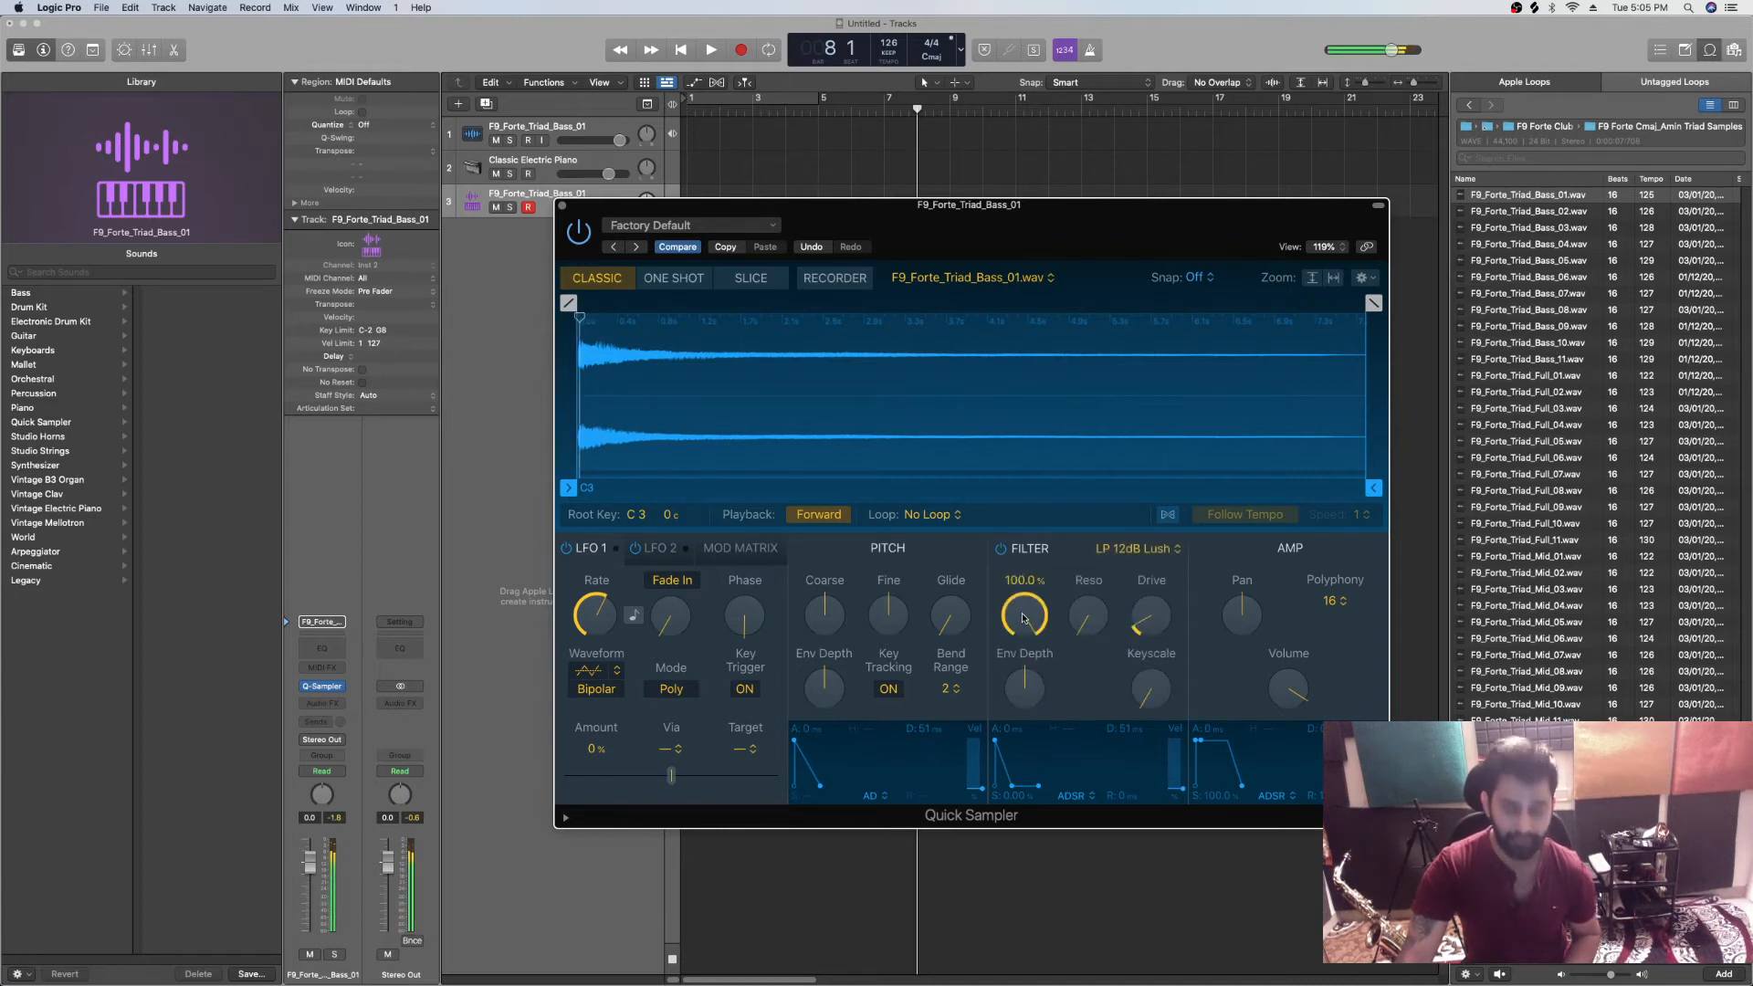
mouse_move(1023, 618)
mouse_down()
mouse_move(1029, 712)
mouse_move(1028, 635)
mouse_up()
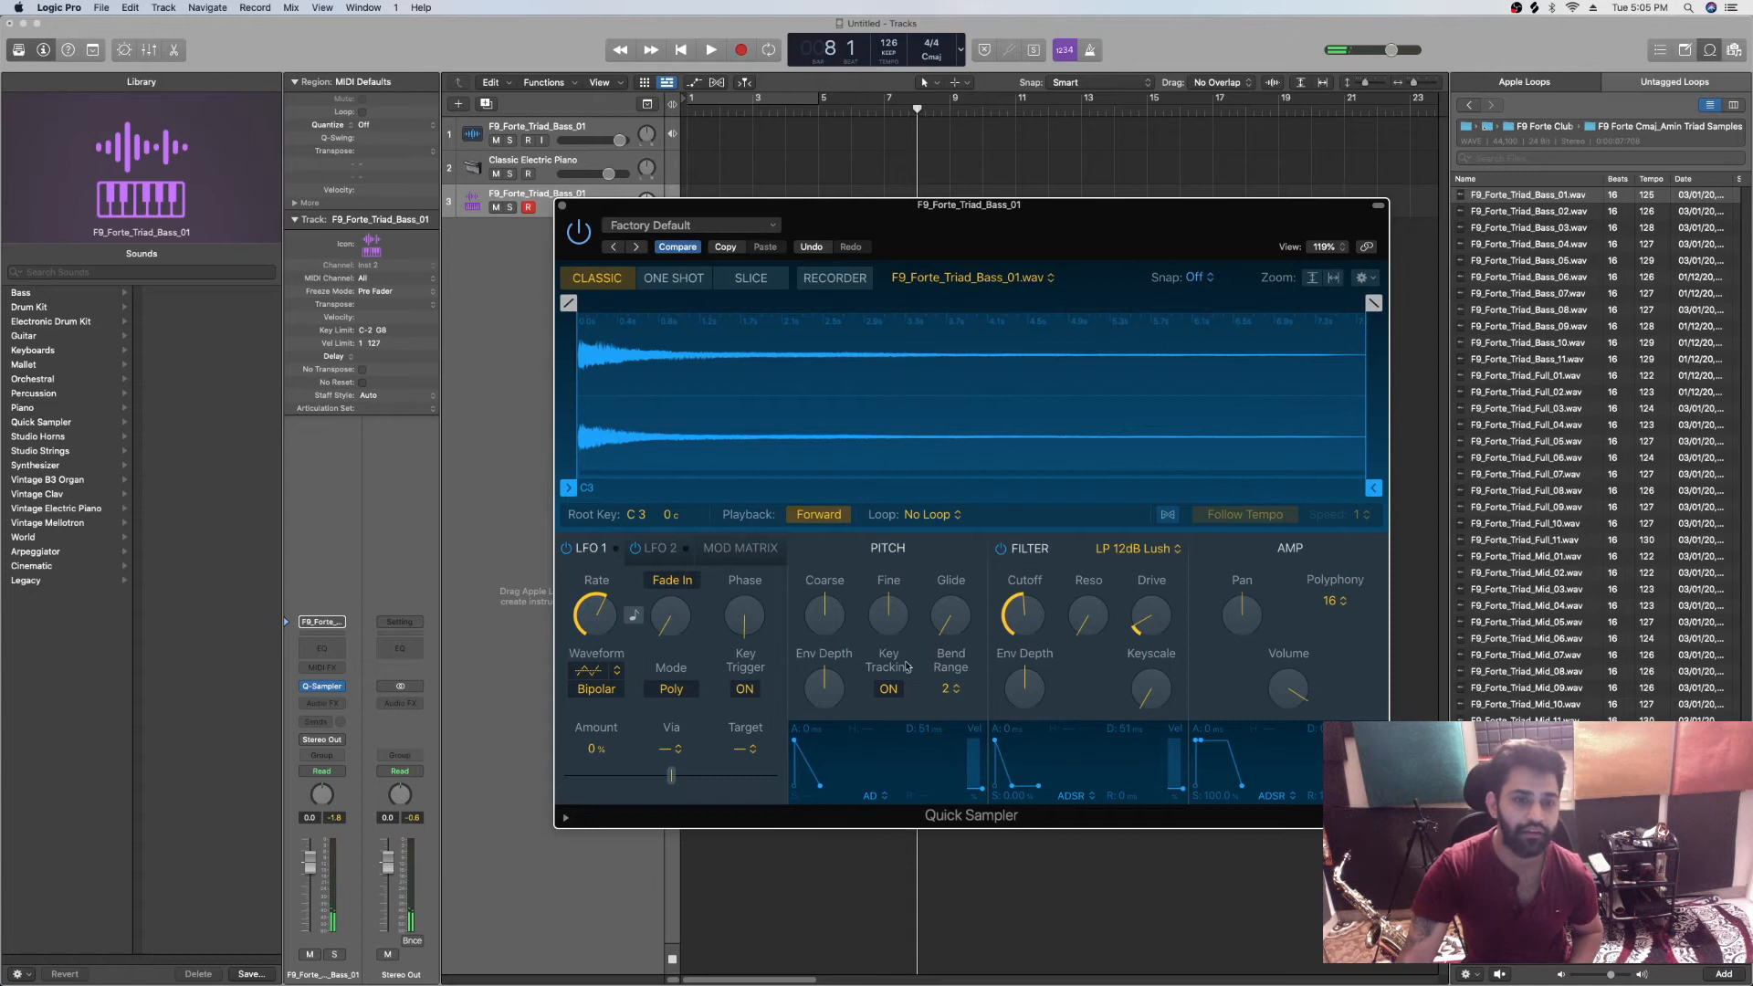
drag(1028, 610, 1029, 620)
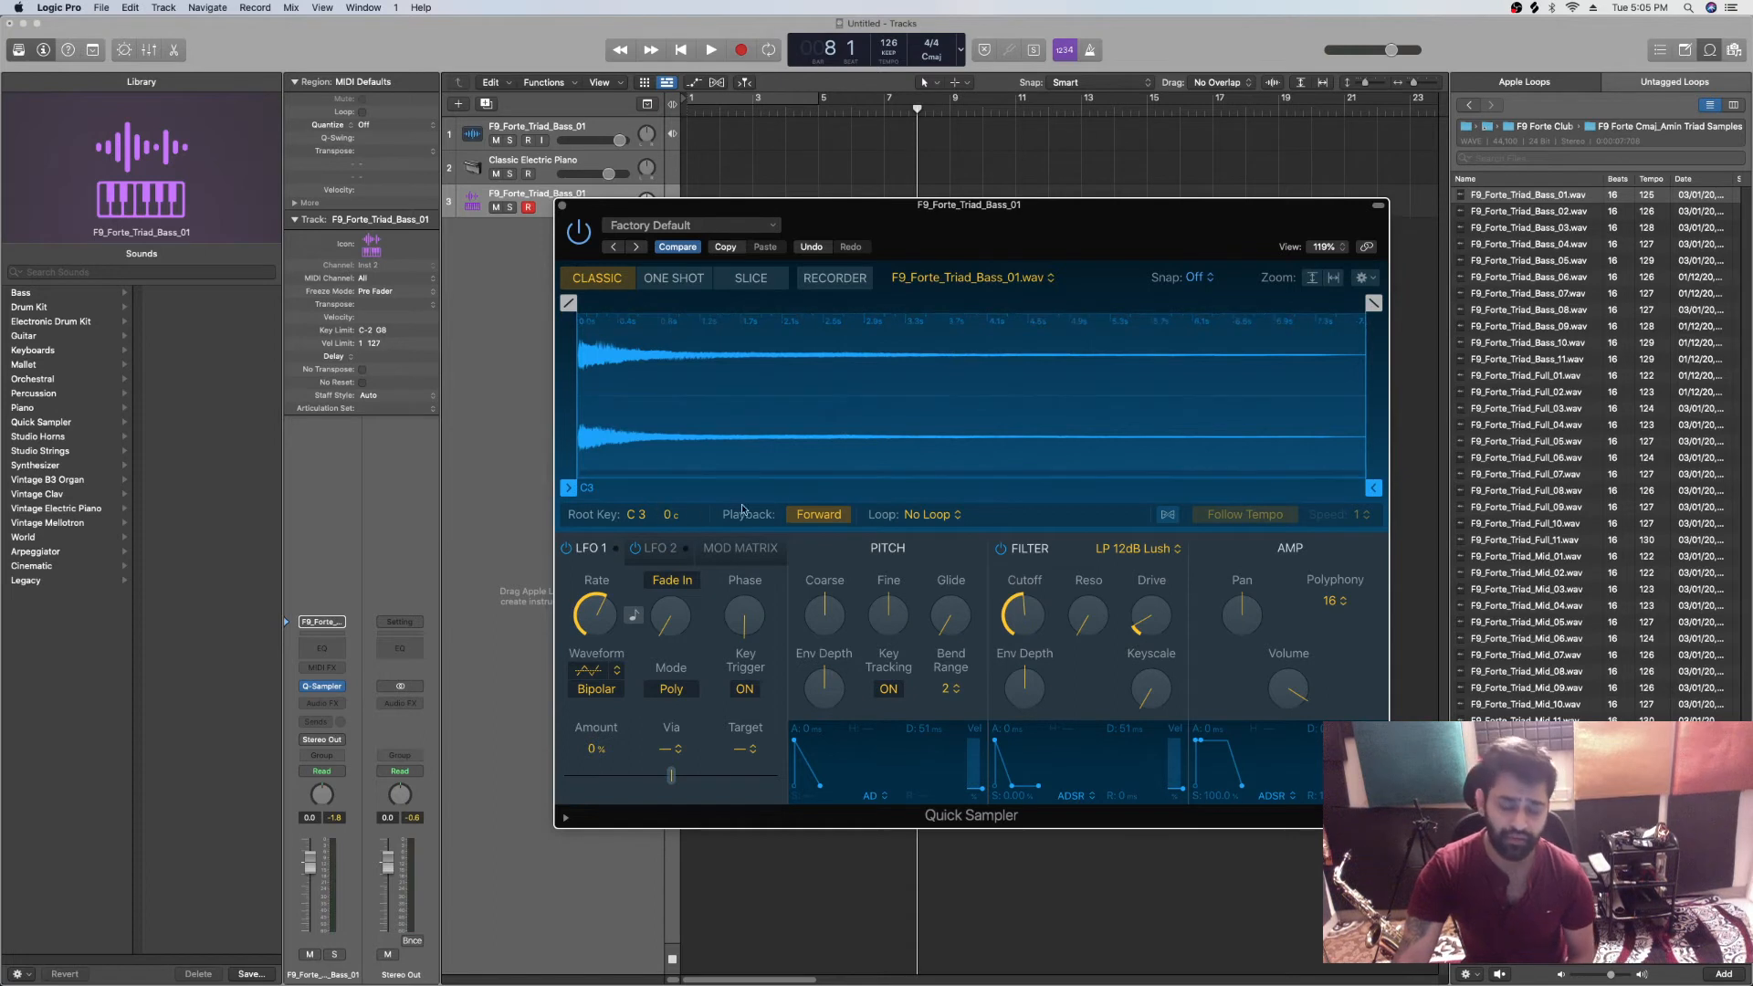
Step: Look at Quick Sampler's Recorder, Slice and One Shot modes and return to Classic mode
click(834, 279)
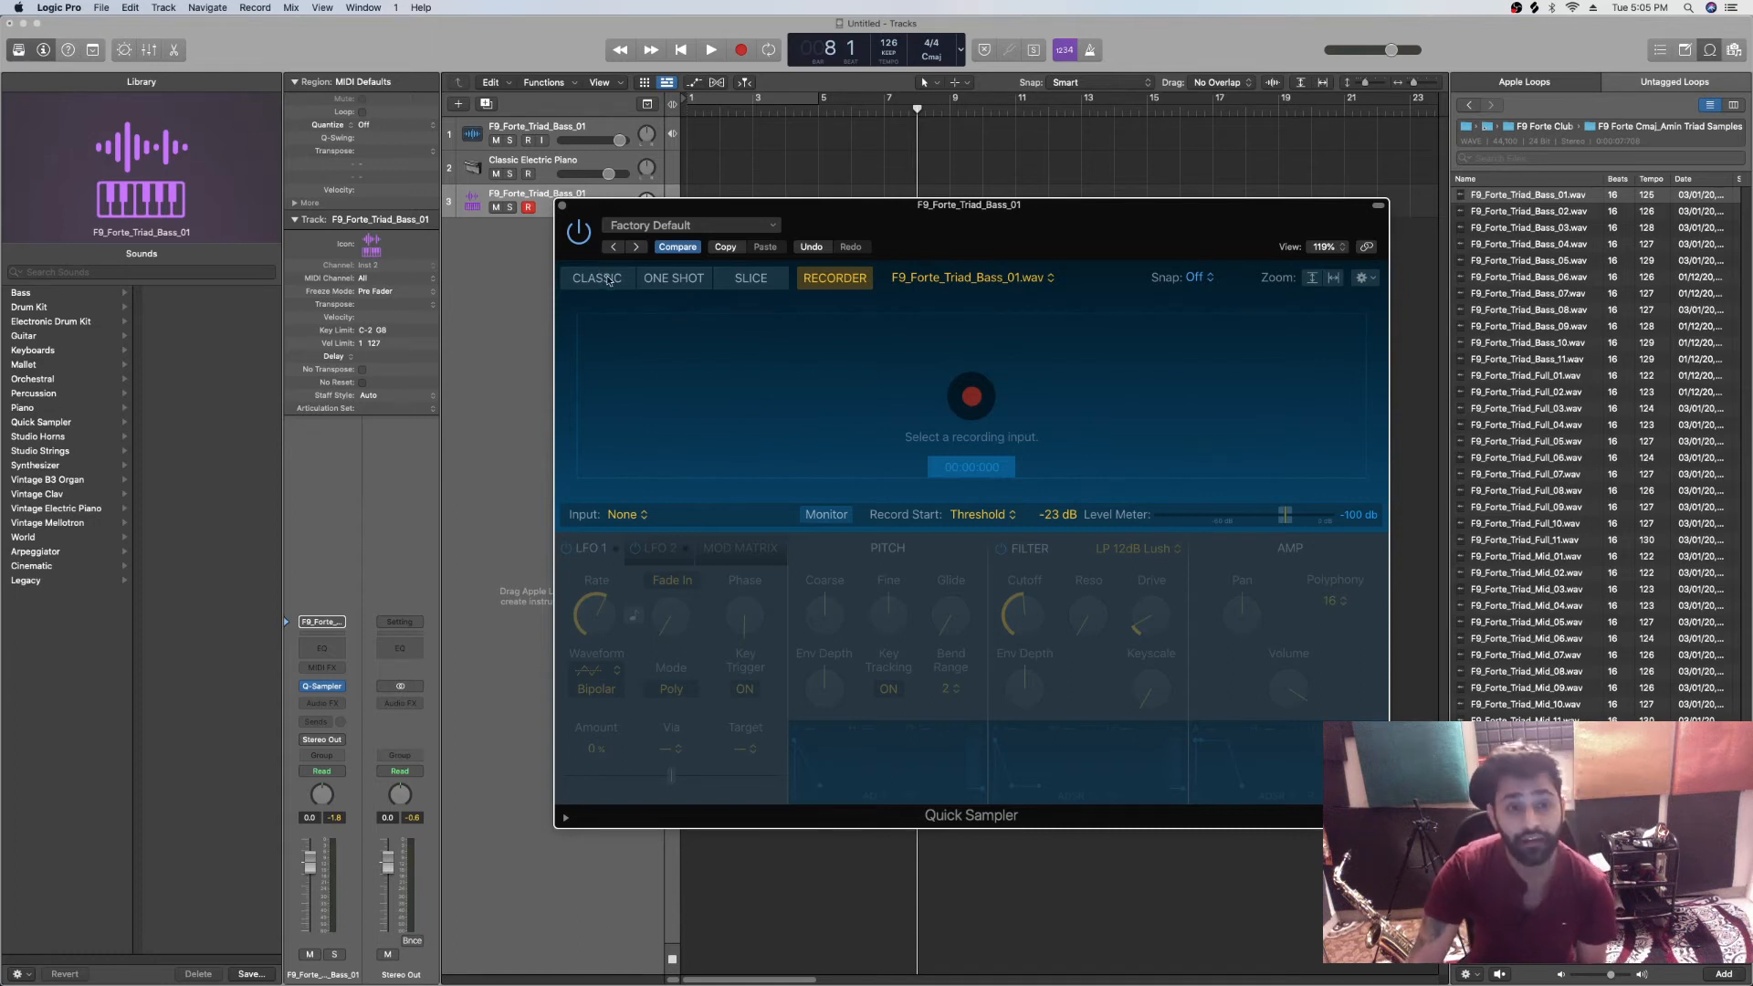
click(750, 278)
click(673, 277)
click(596, 278)
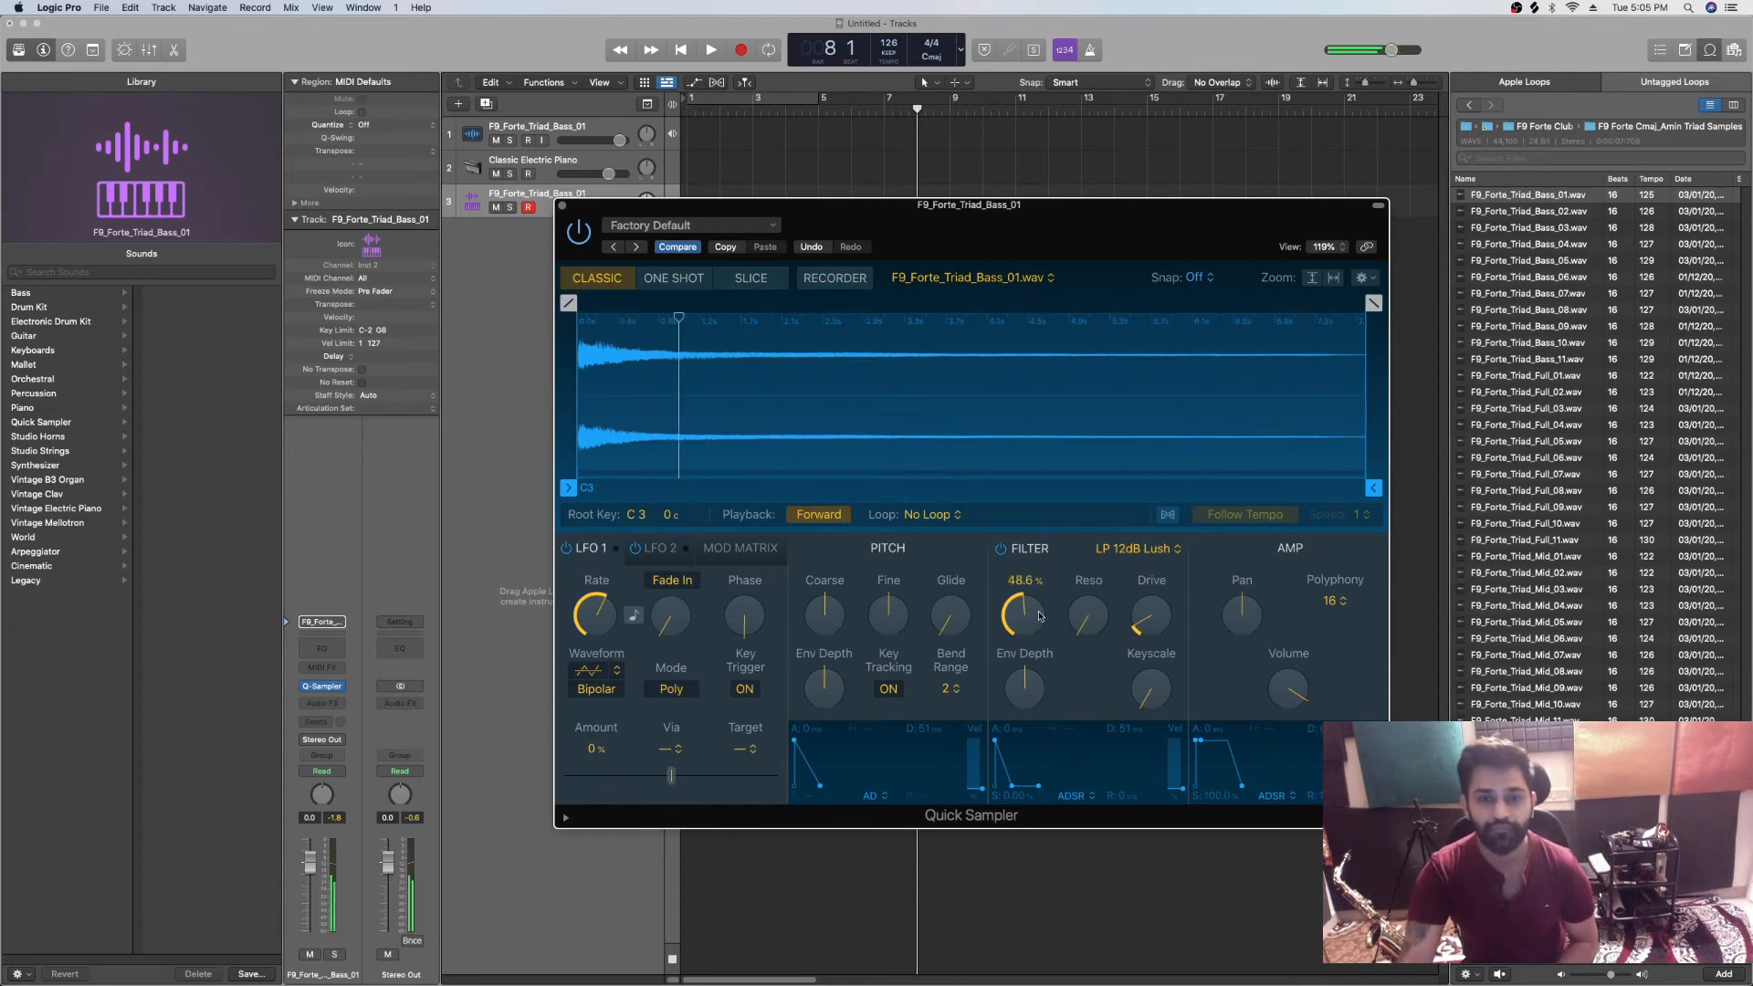
Step: Raise the filter's cutoff and drive slightly, keep the LP 12dB Lush filter type, and close the Quick Sampler window
mouse_move(1020, 617)
mouse_down()
mouse_move(1039, 568)
mouse_move(1039, 618)
mouse_up()
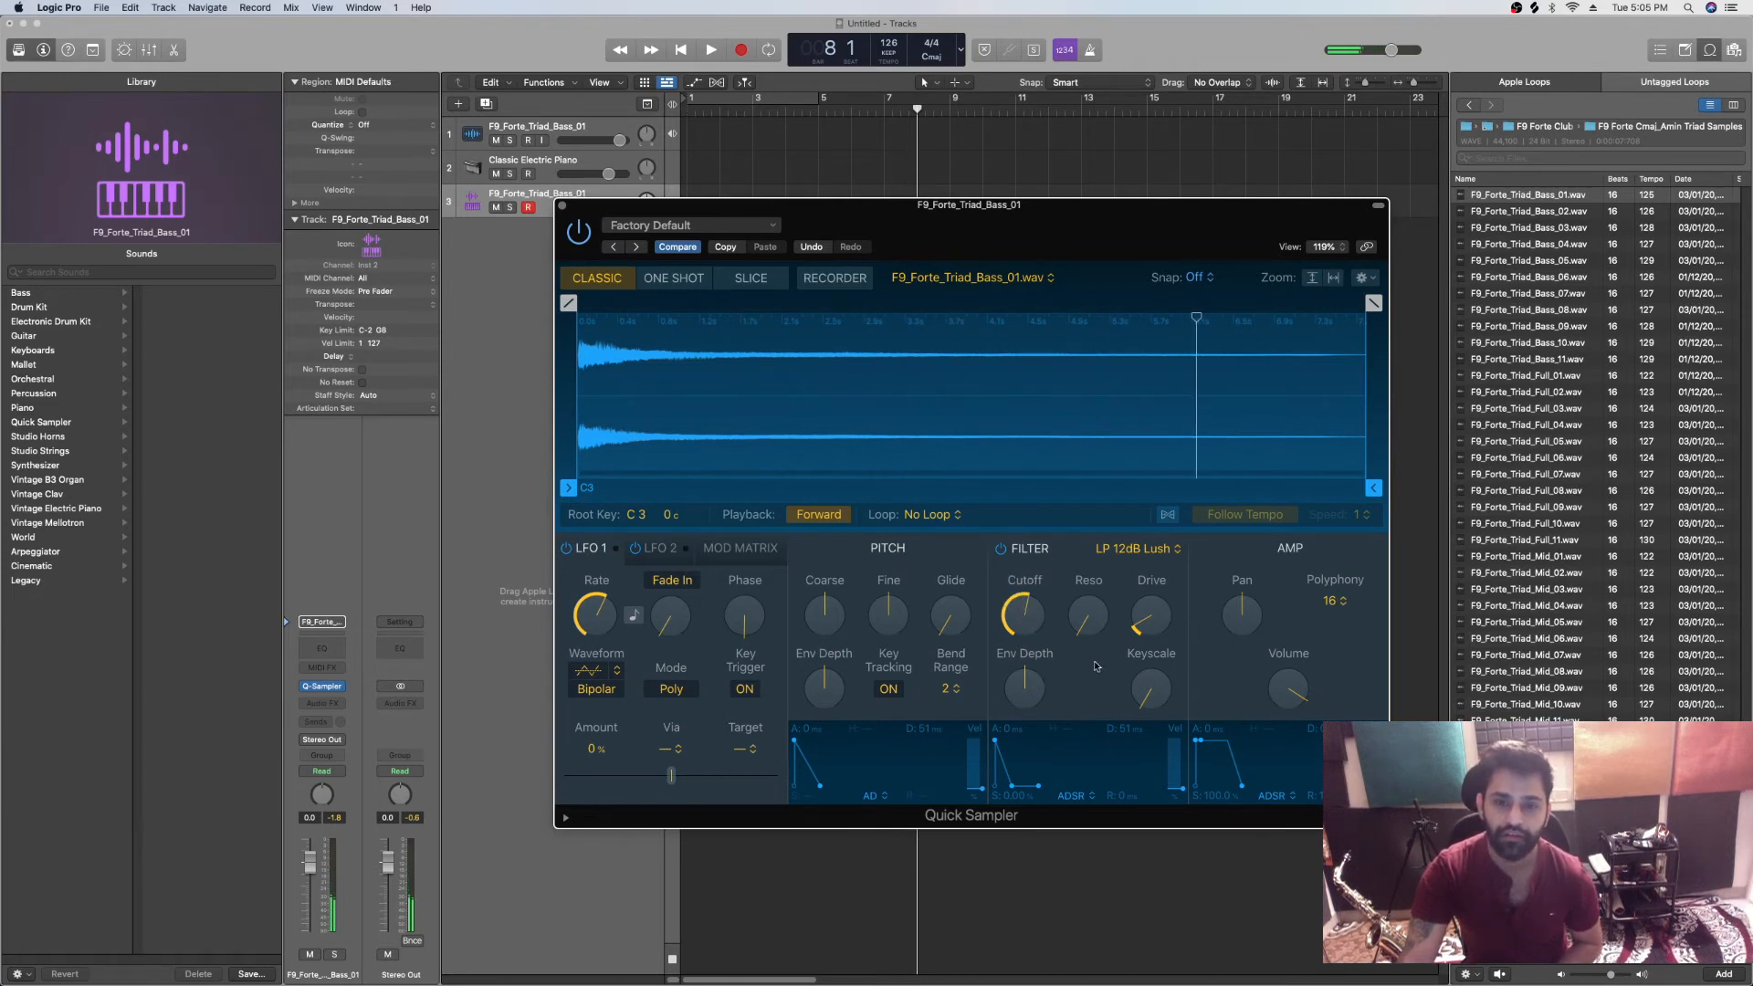
click(1174, 549)
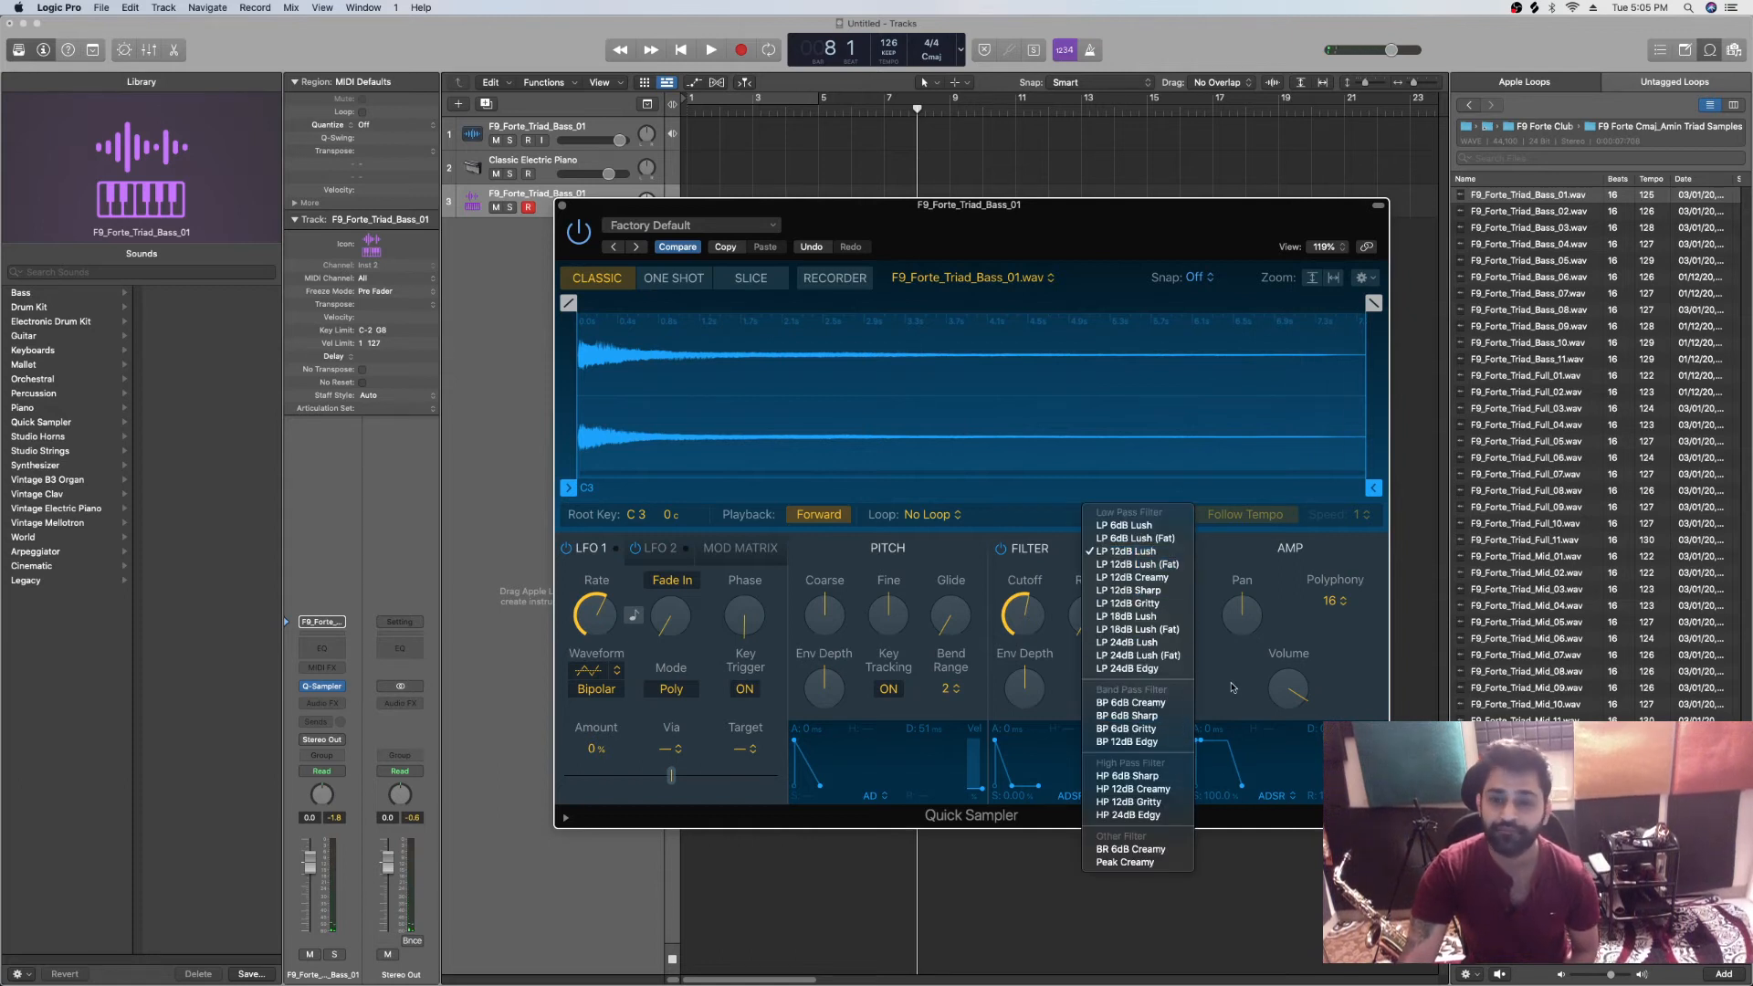
click(1288, 723)
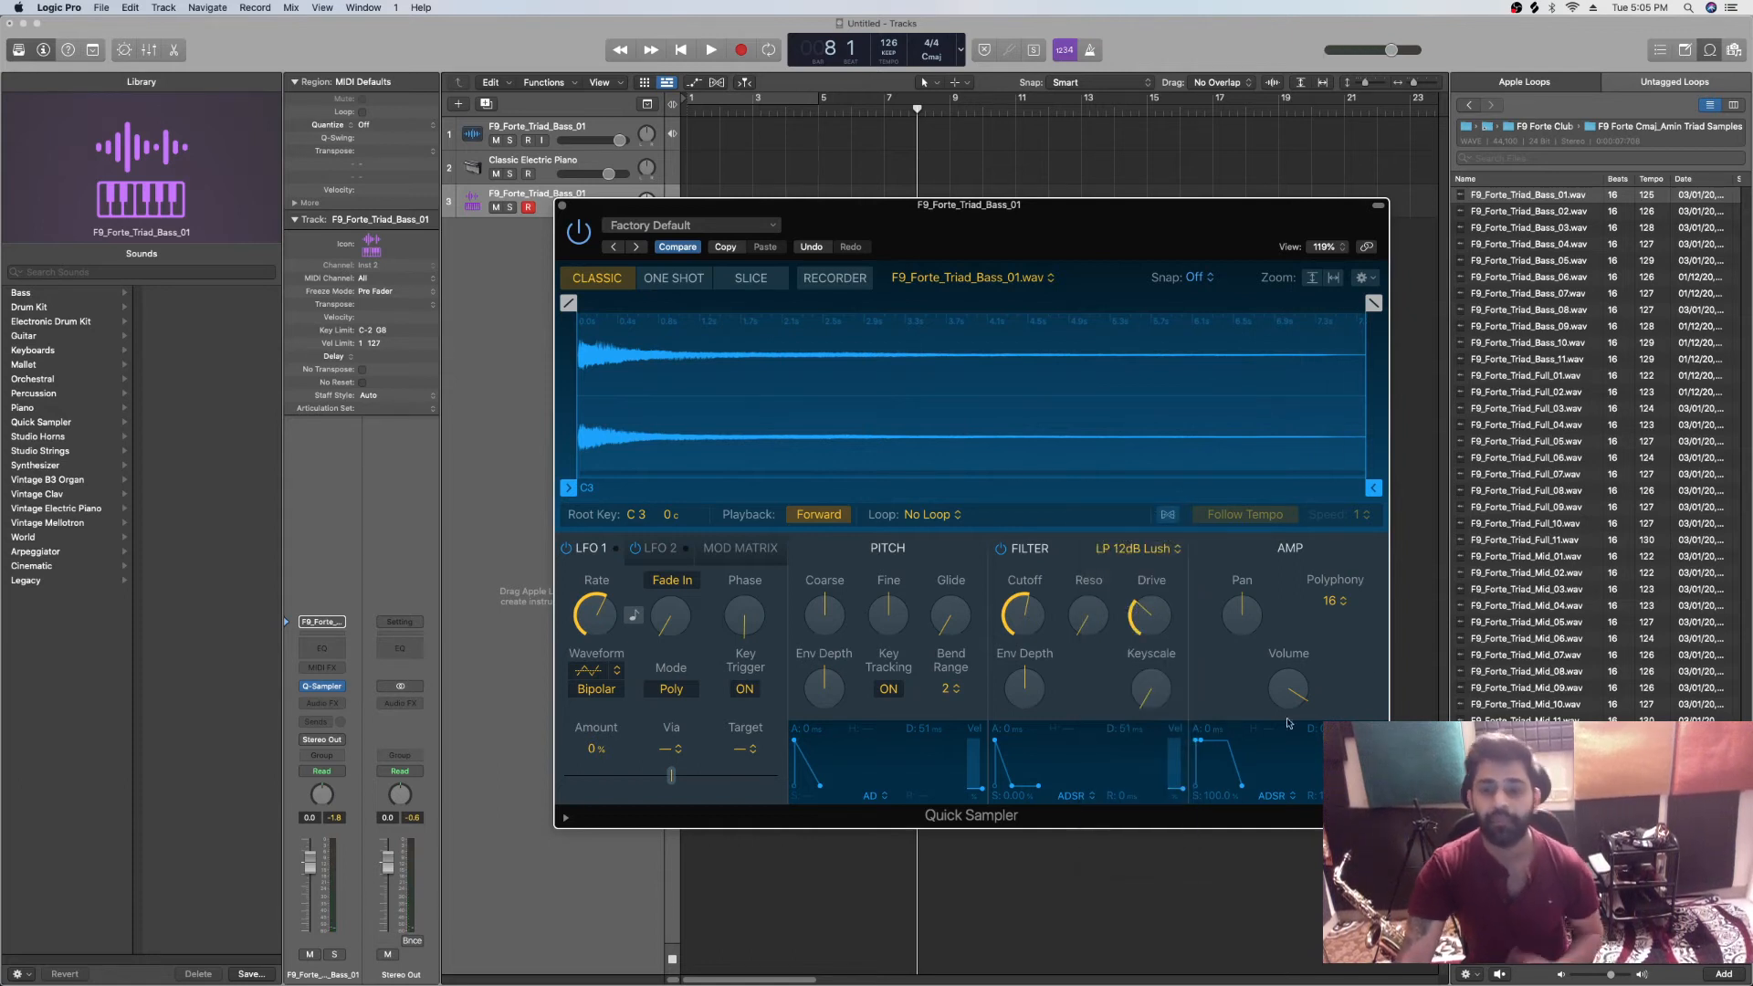
click(1343, 604)
click(1335, 600)
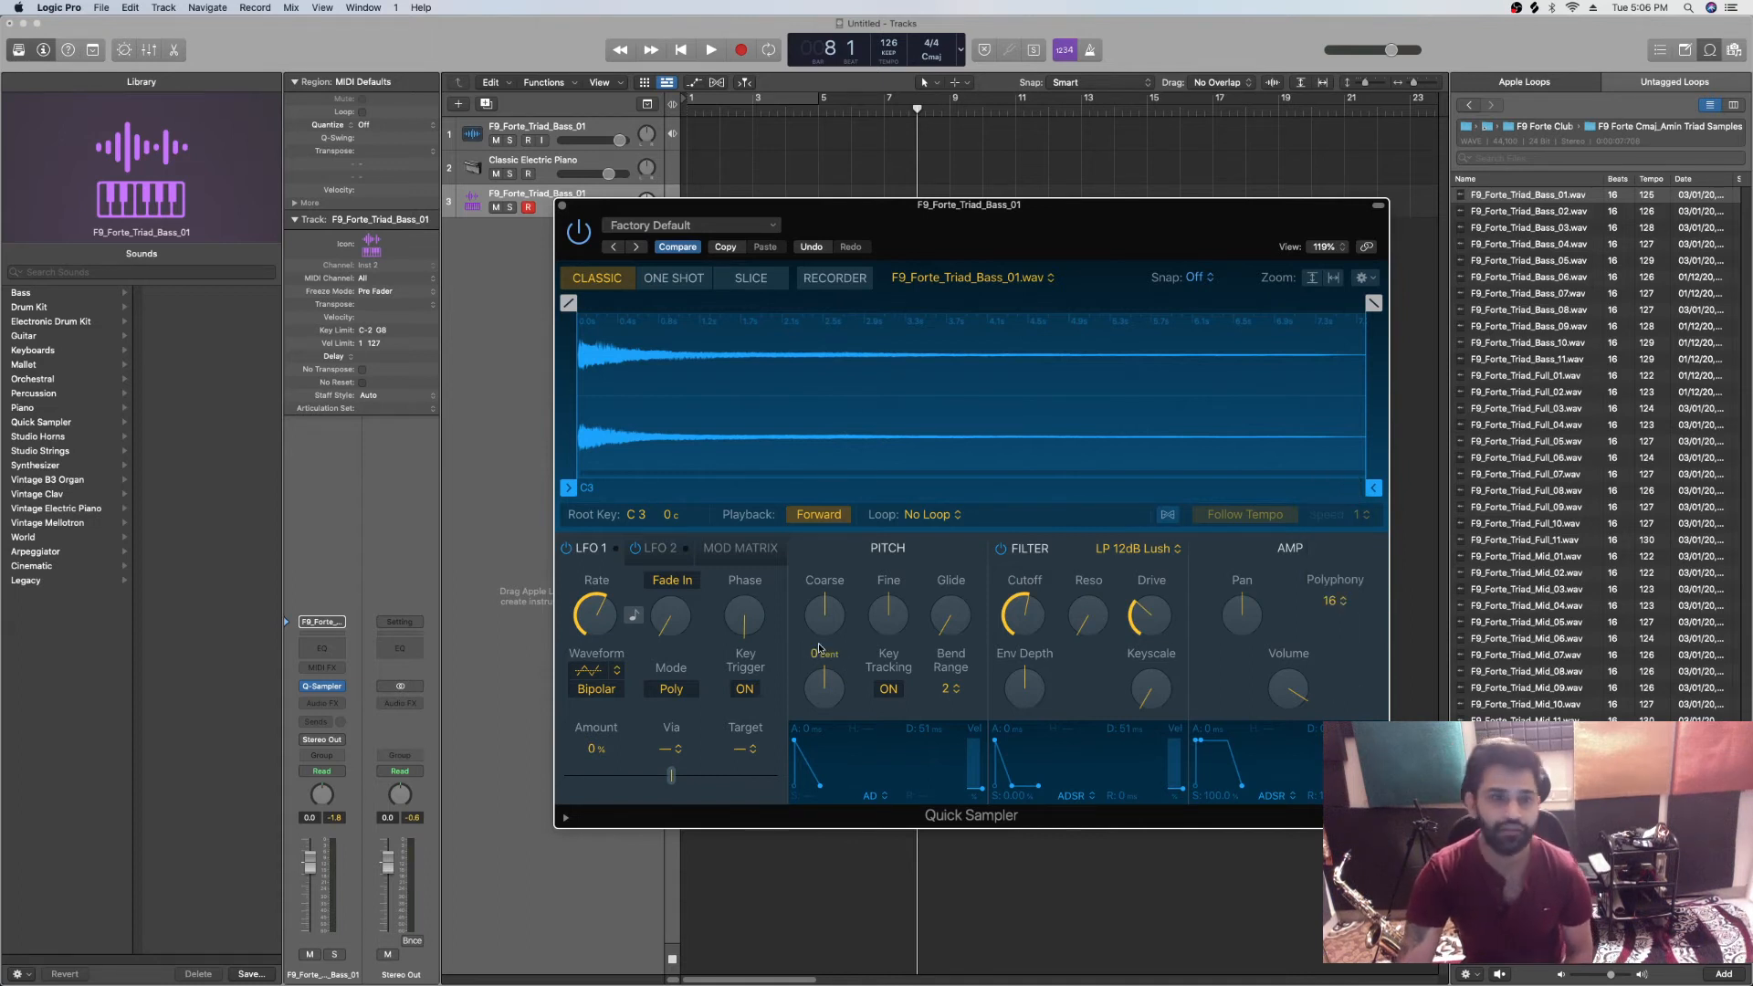
click(562, 206)
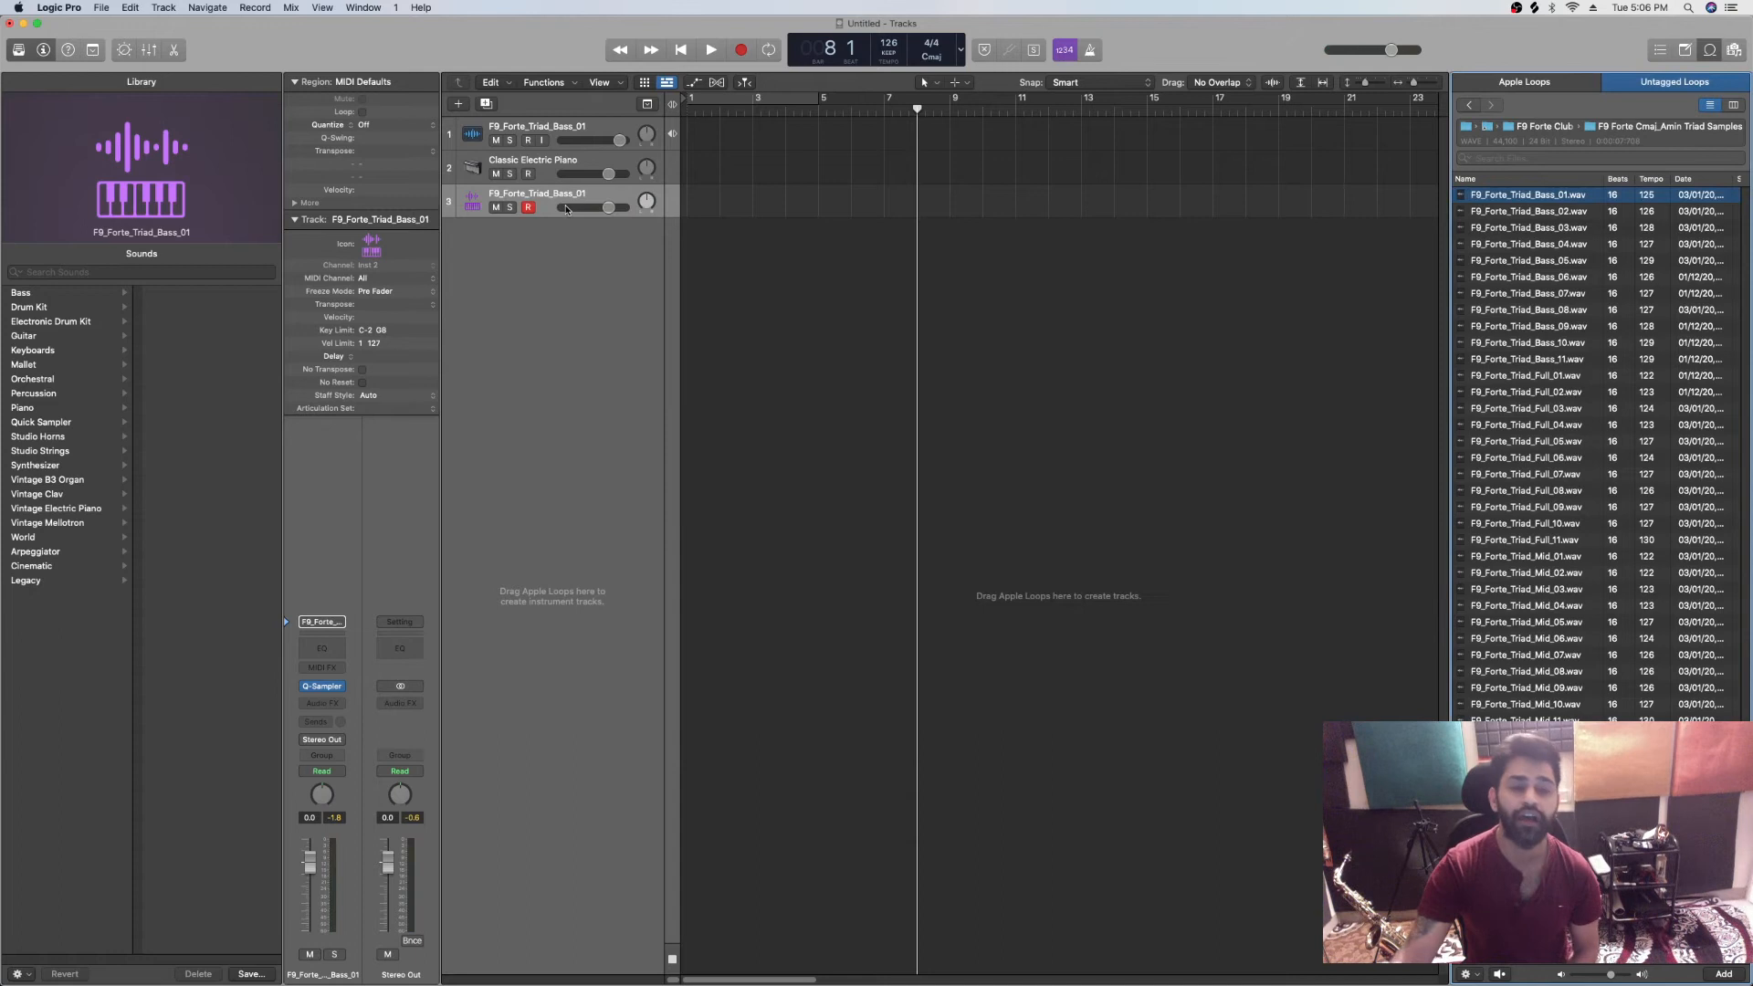
Step: Browse the untagged loops to the DFH_Drums folder inside DFH_SAMPLES of APS_Disco_Funky_House_WAV, checking DFH_WAV_LPS on the way
click(1499, 129)
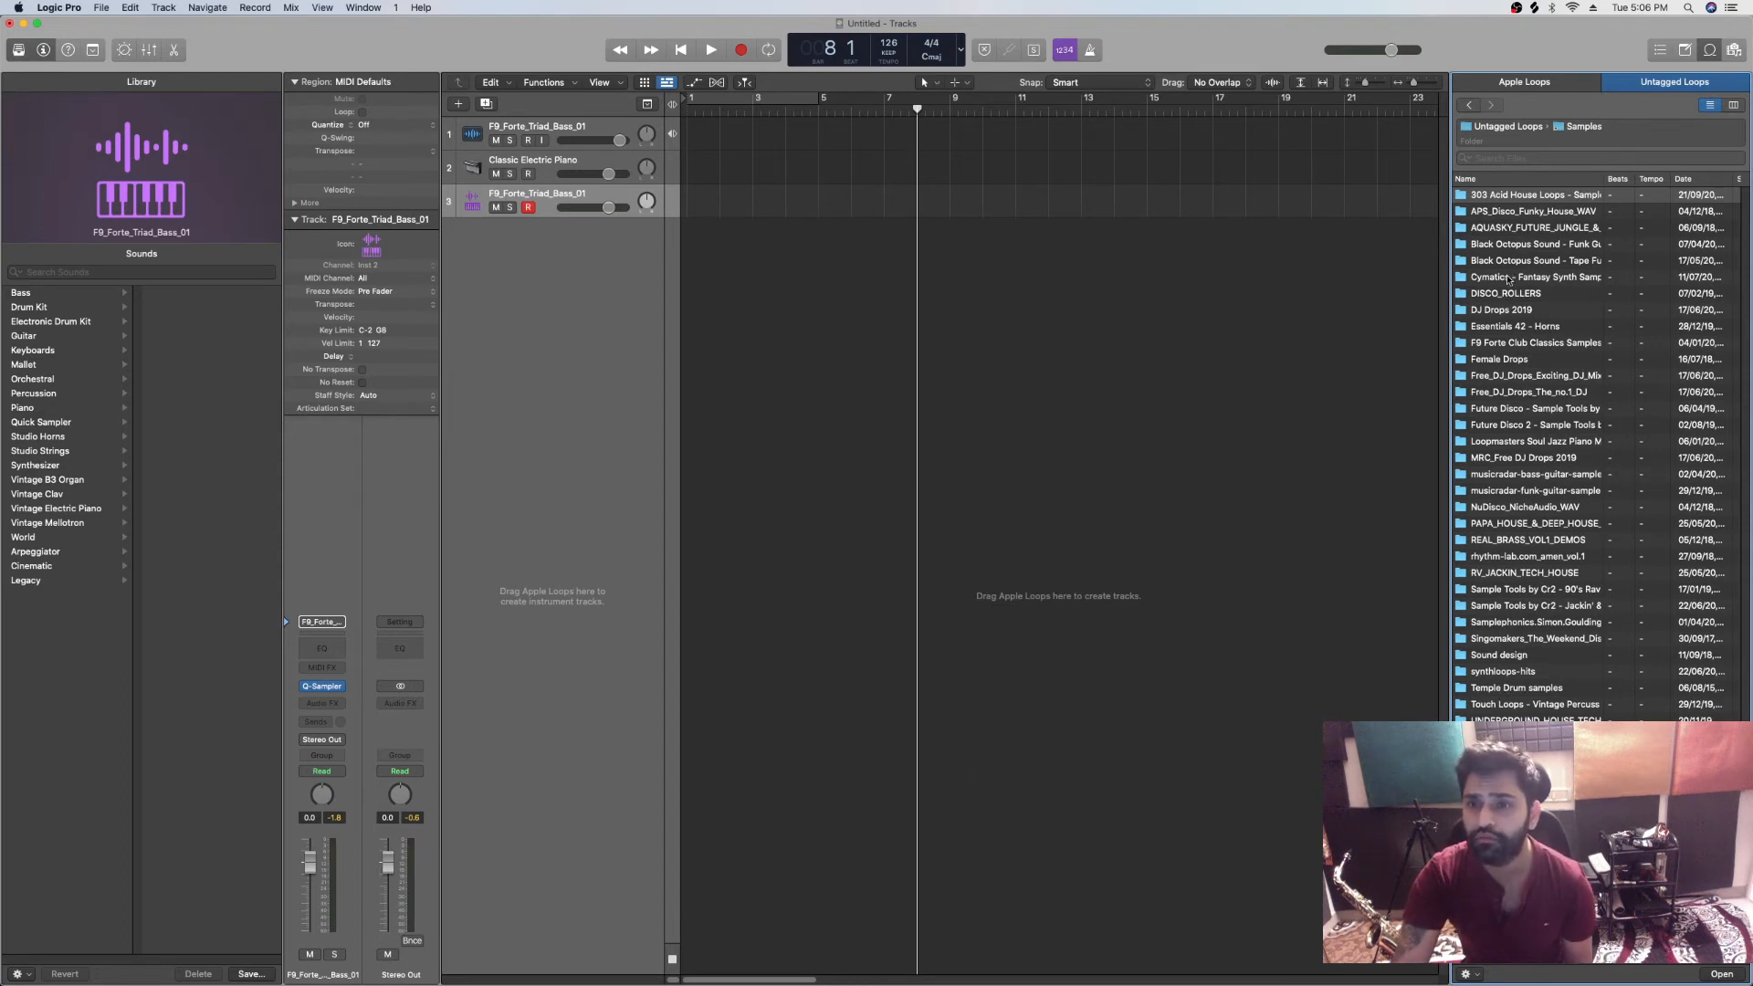
click(1507, 295)
double_click(1518, 211)
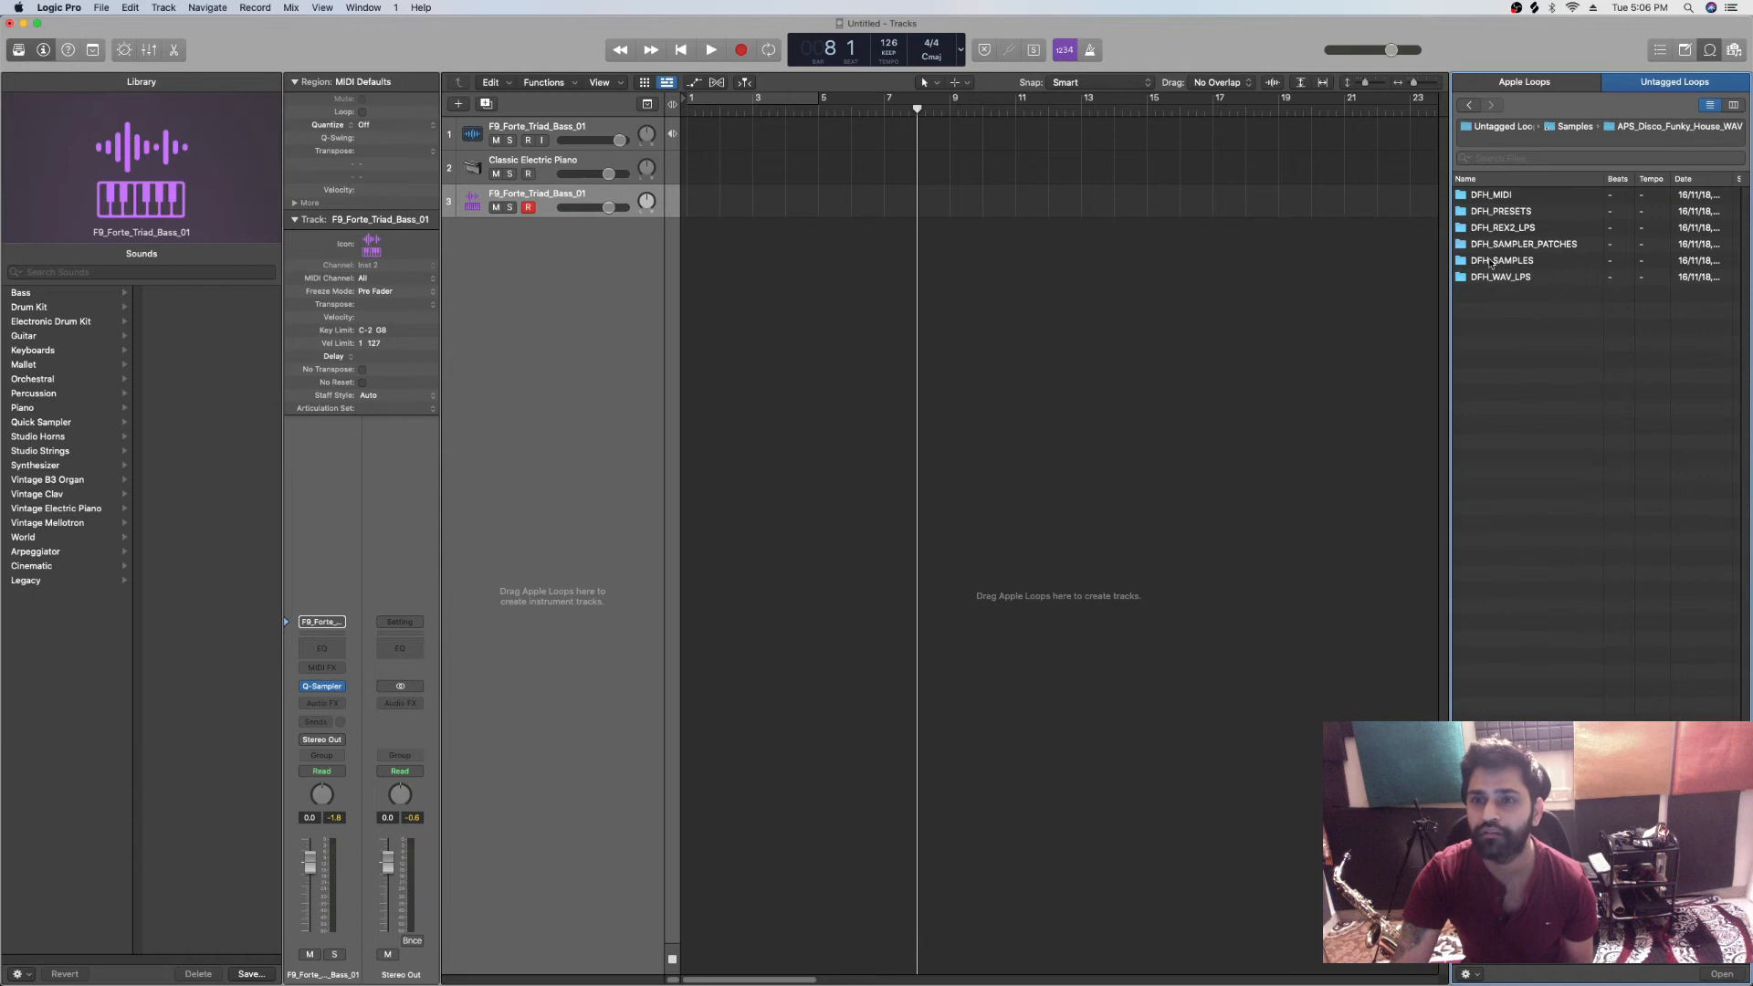
double_click(1518, 278)
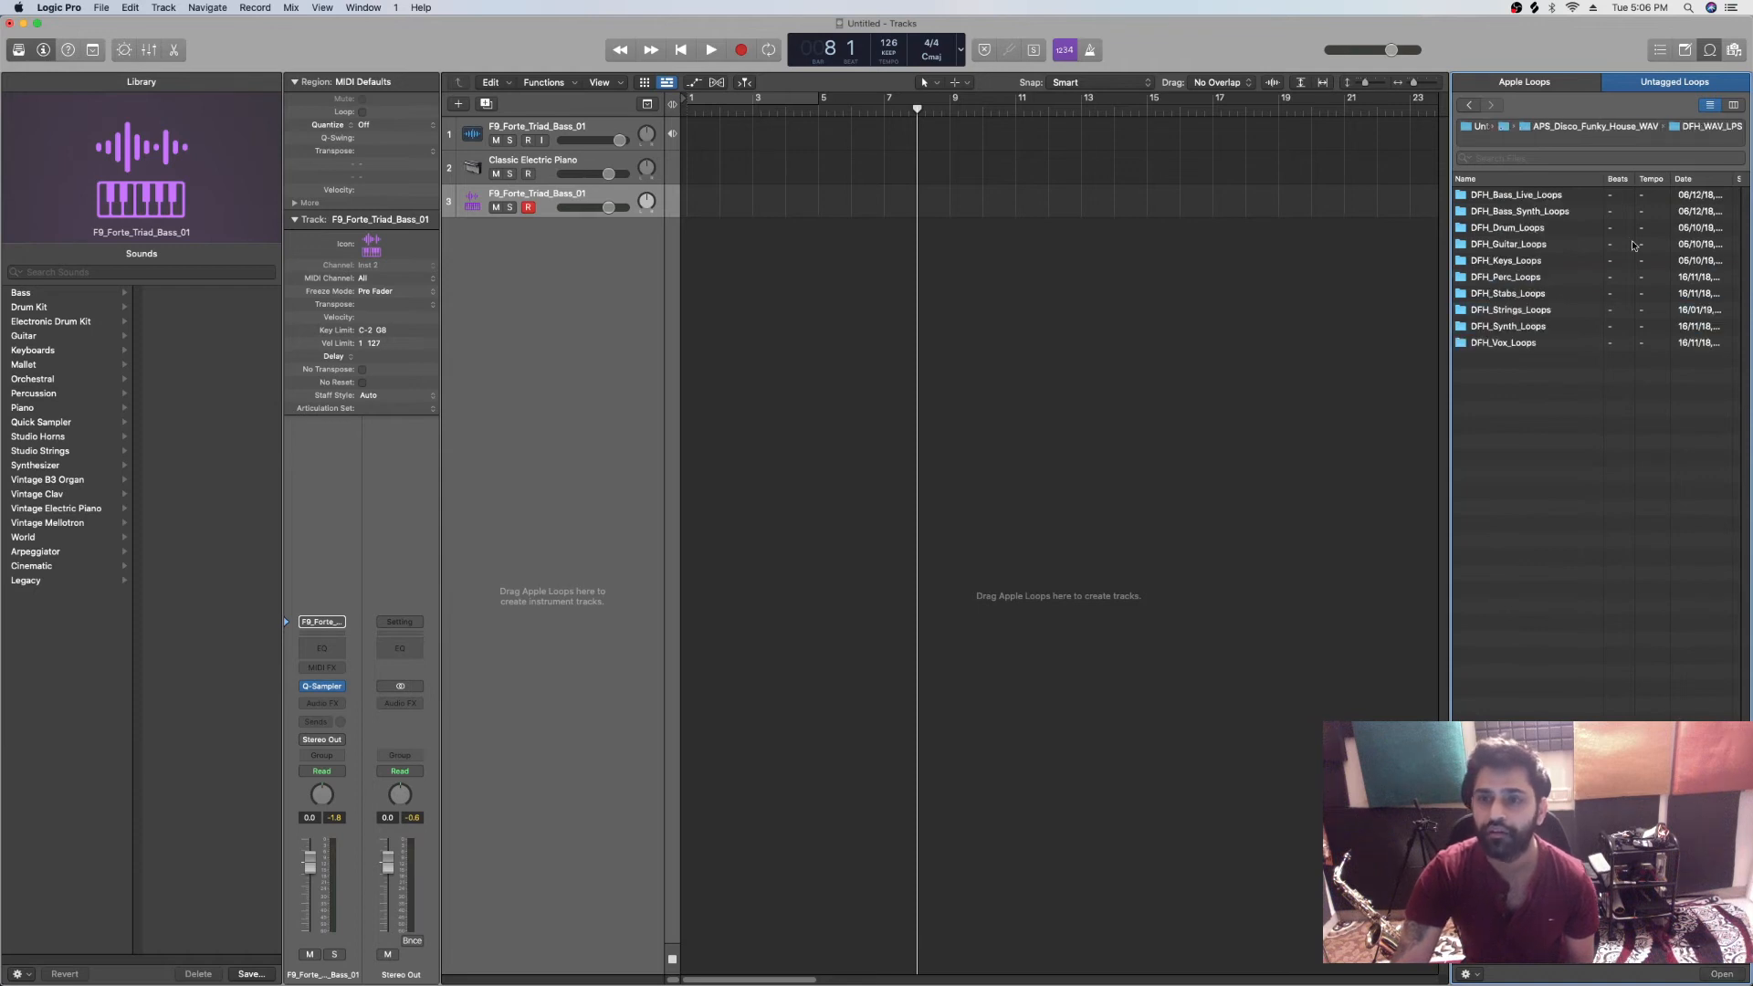
click(1534, 130)
double_click(1514, 258)
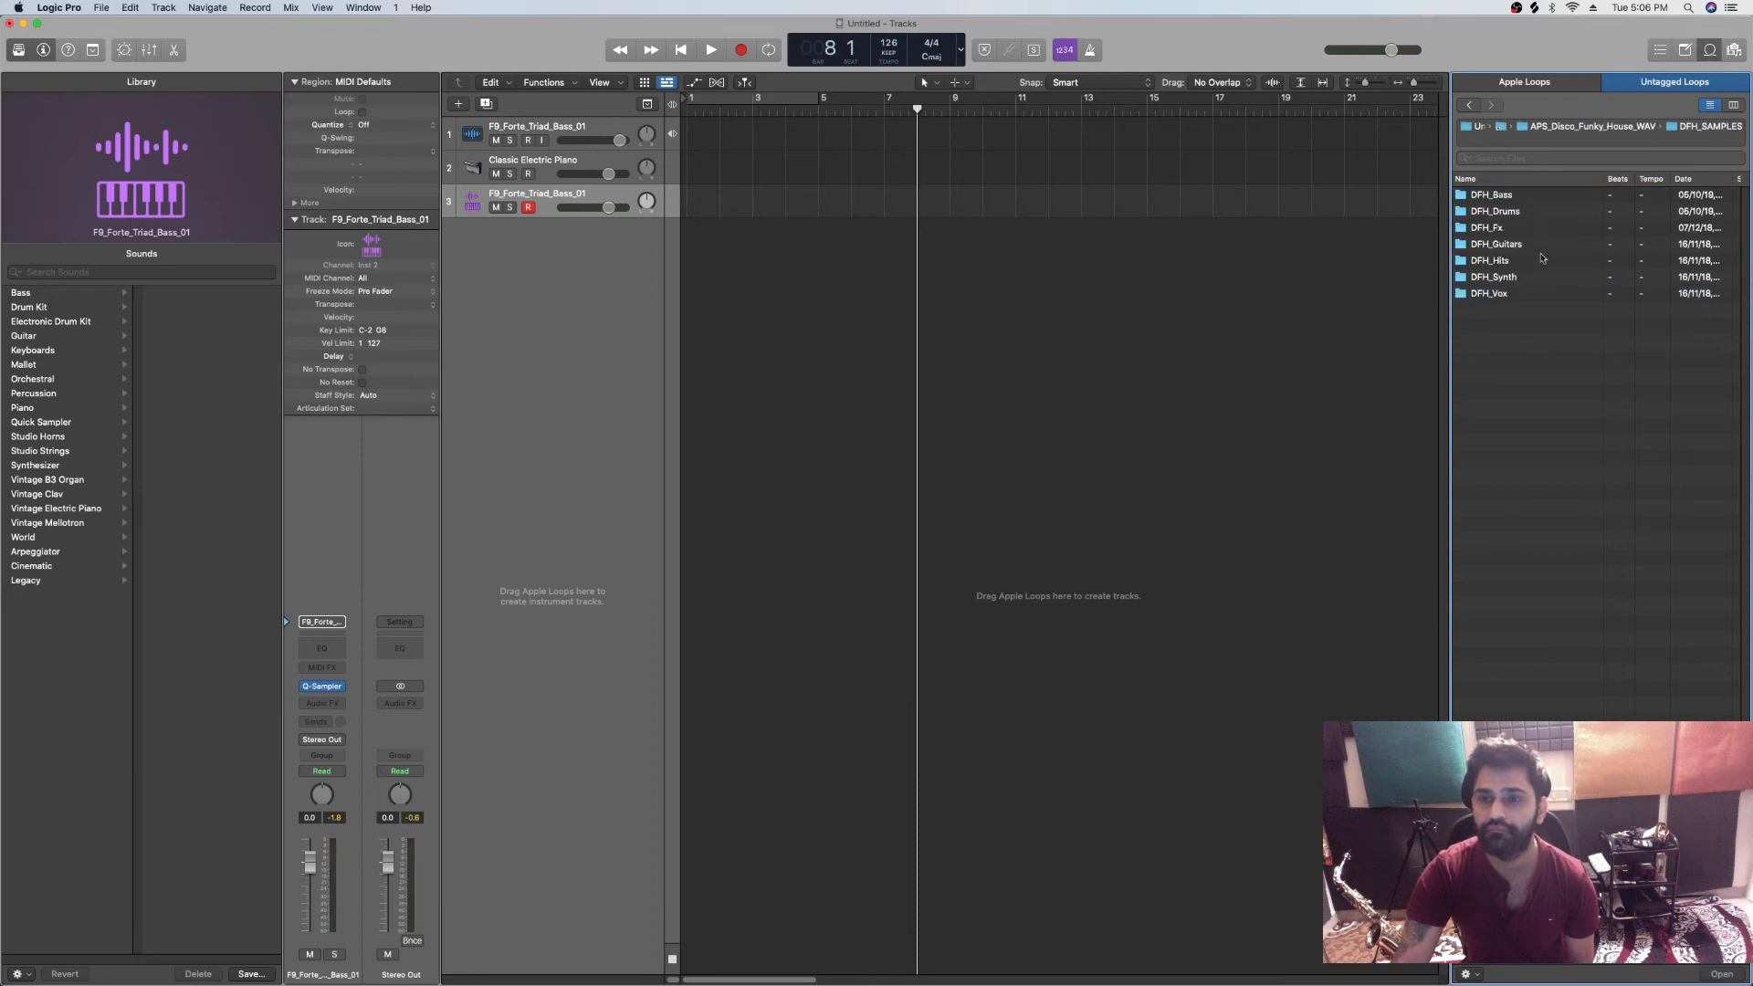
double_click(1504, 210)
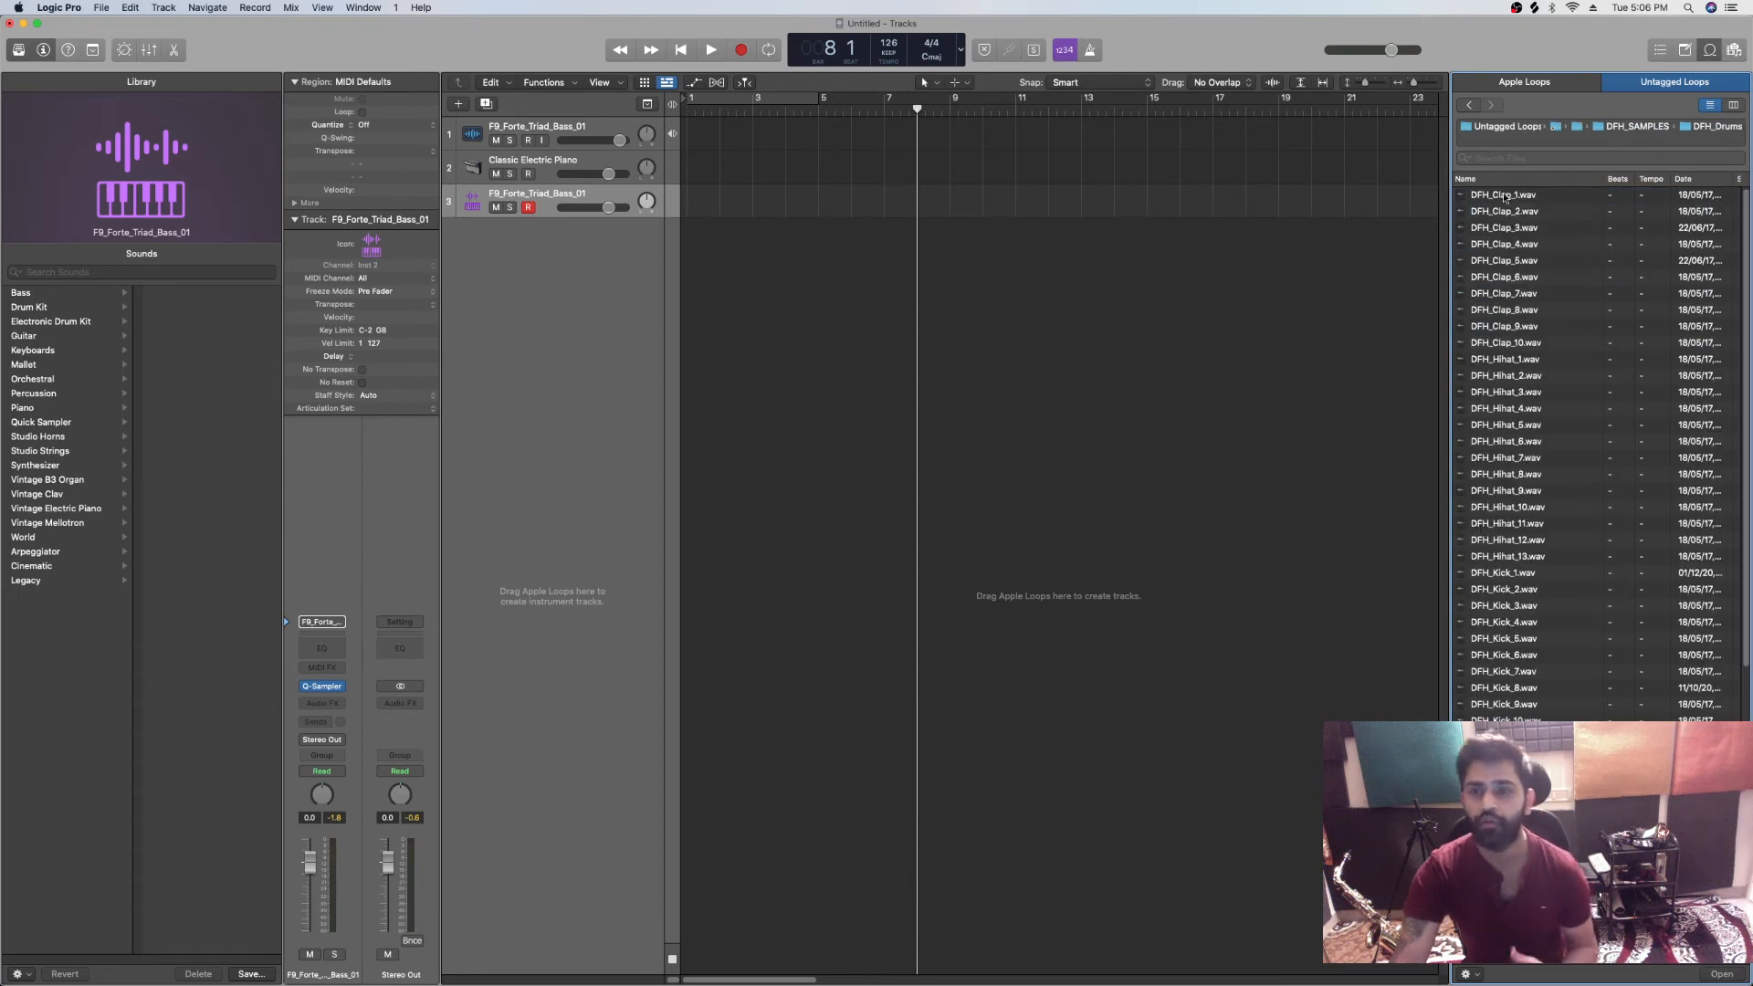
Step: Create a Drum Machine Designer track from the DFH_Clap_1, DFH_Hihat_1, DFH_Kick_1 and DFH_Perc_1 samples
click(1504, 196)
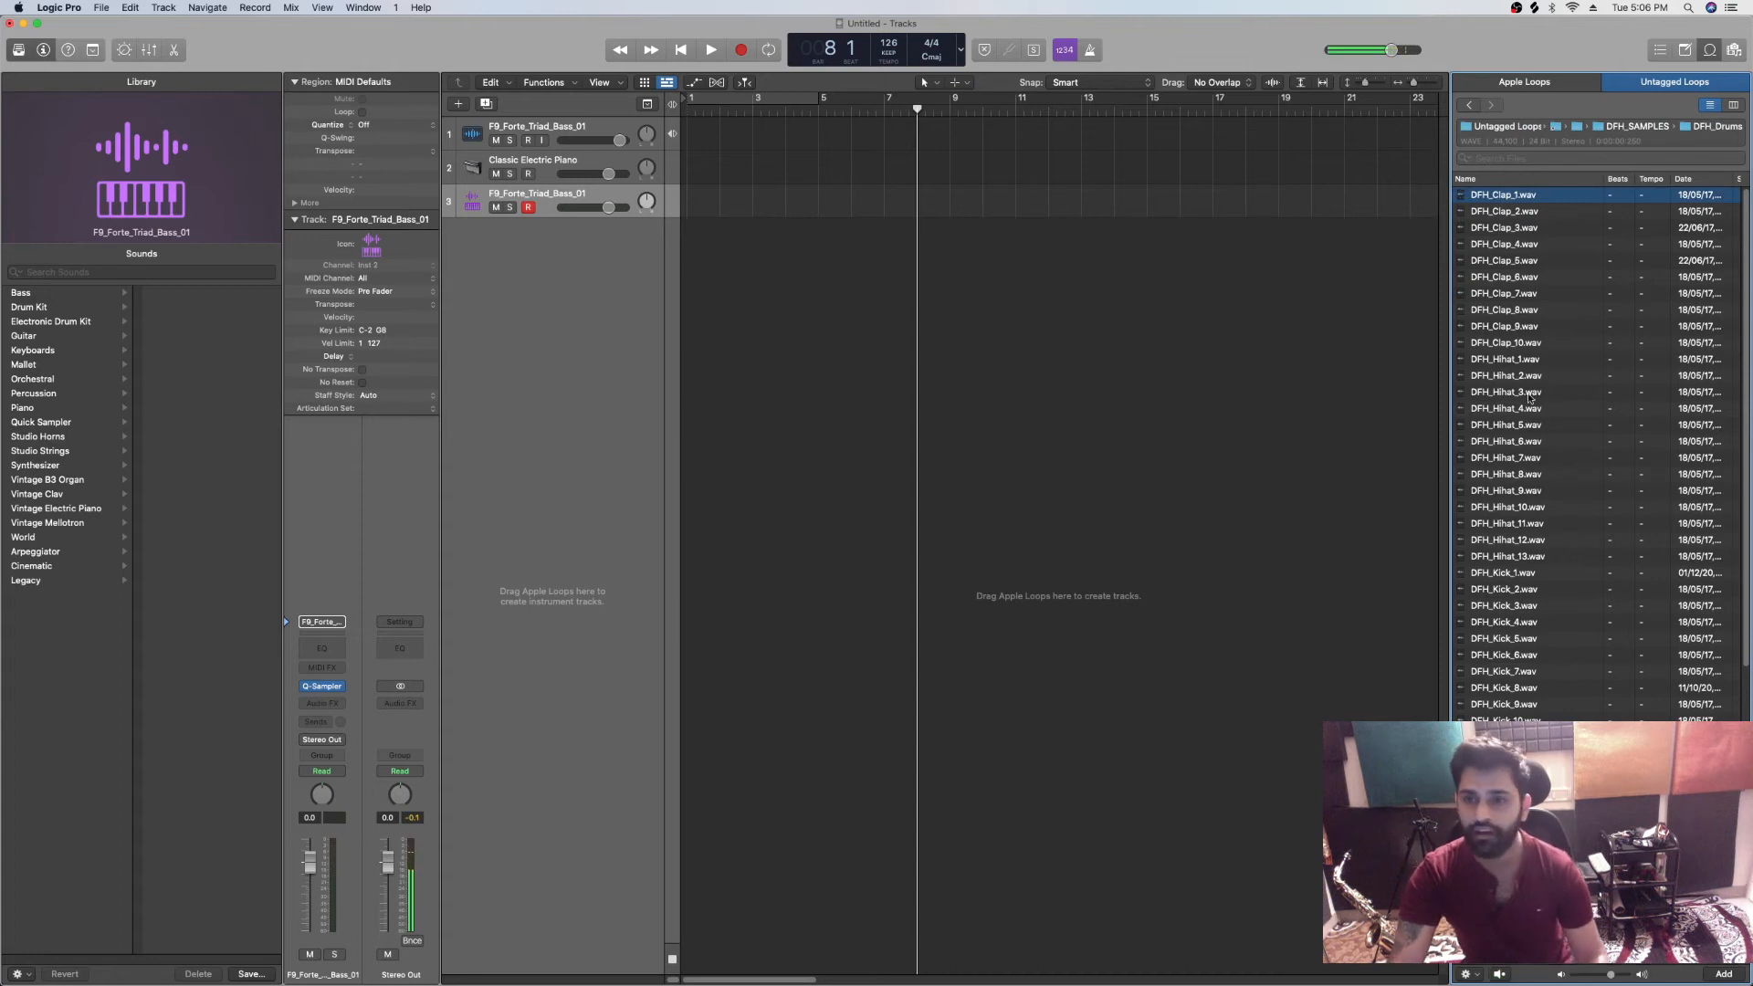
super+click(1512, 359)
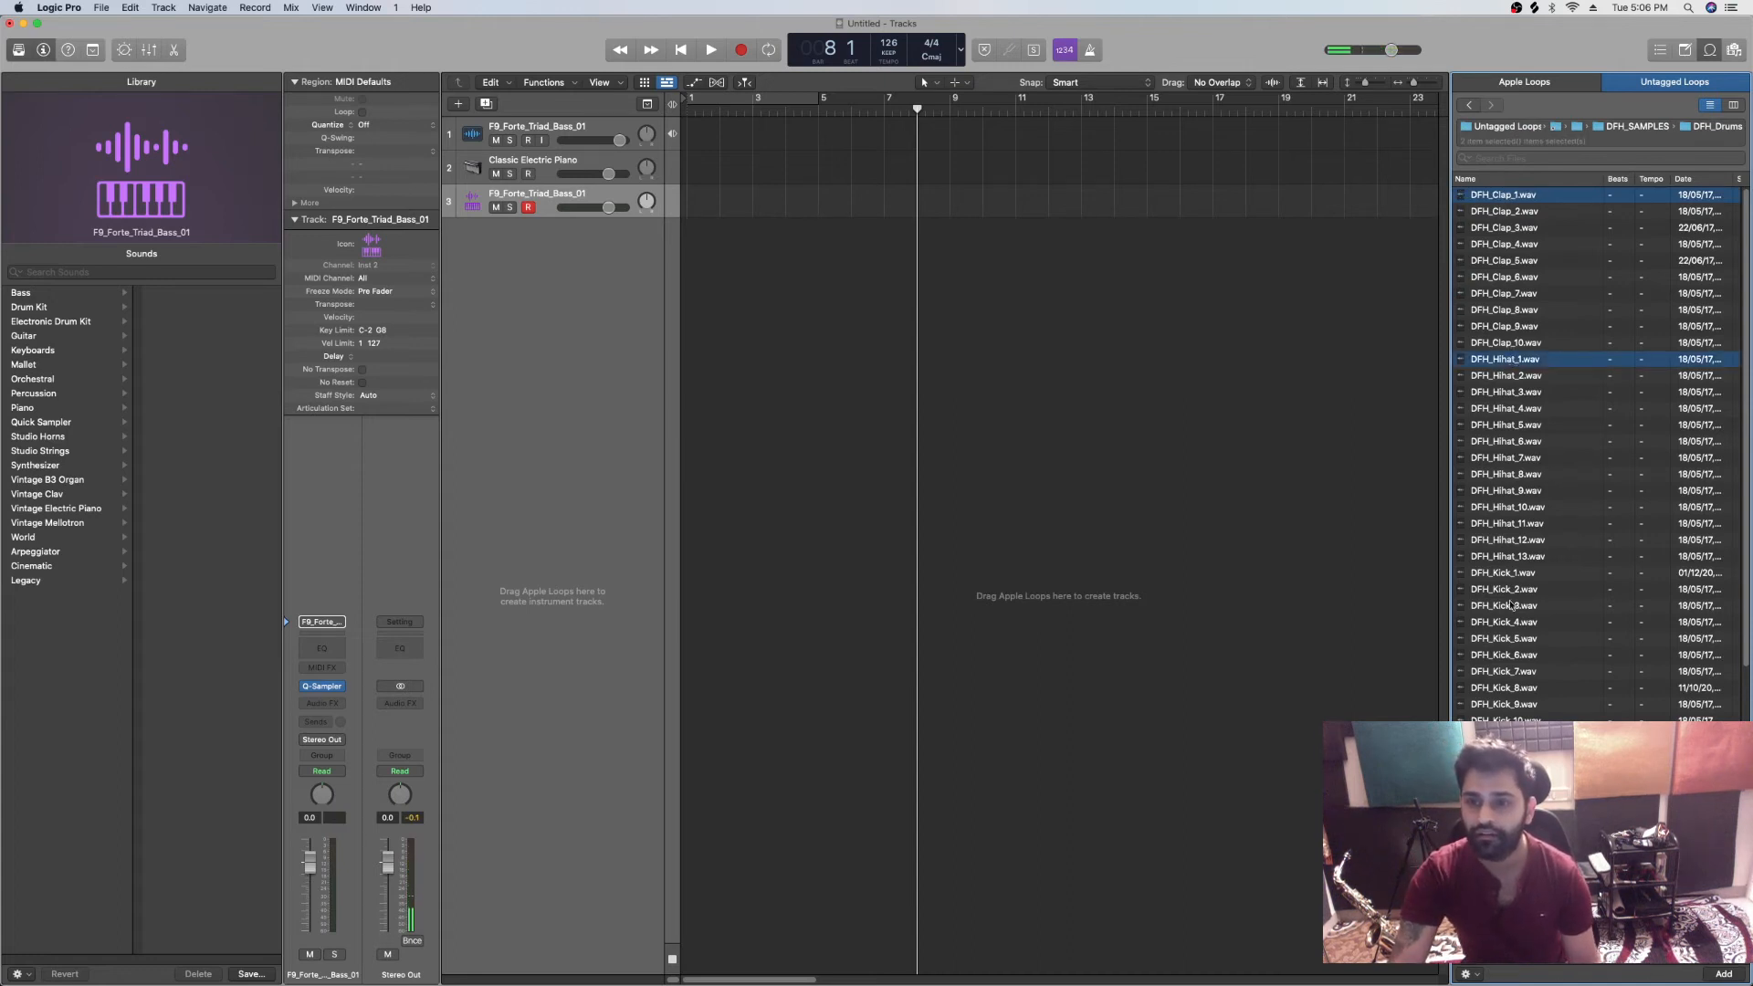
super+click(1517, 575)
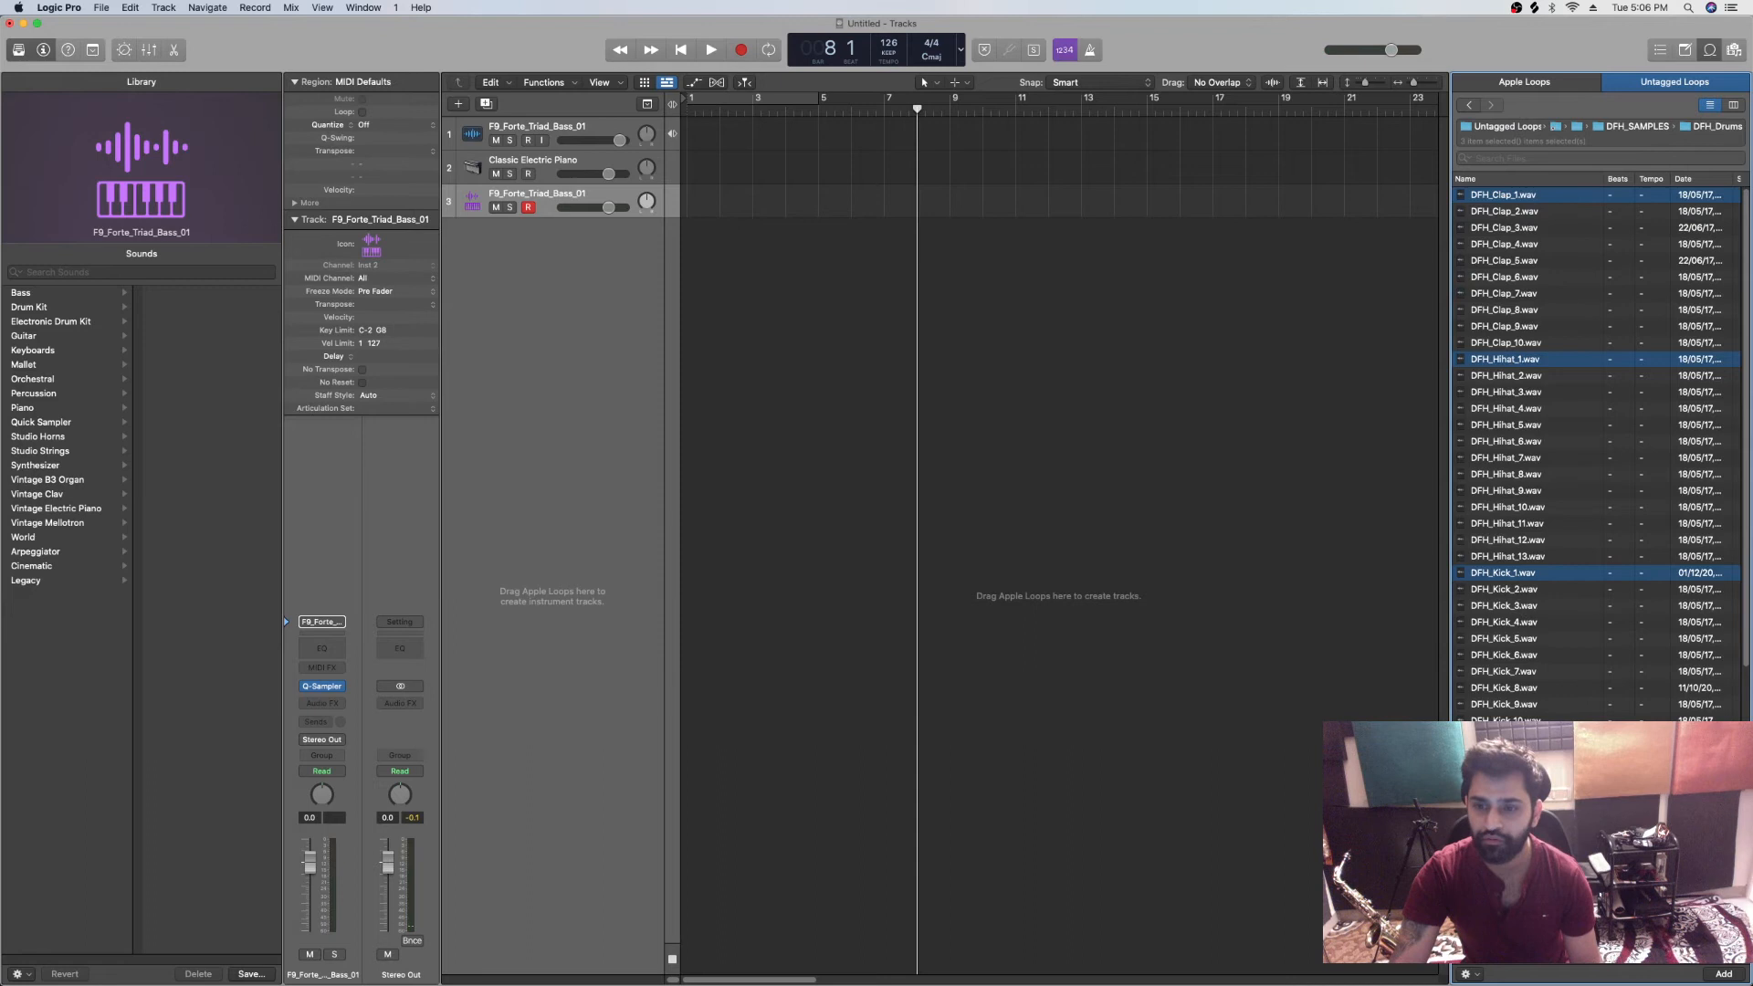
drag(1504, 360, 549, 289)
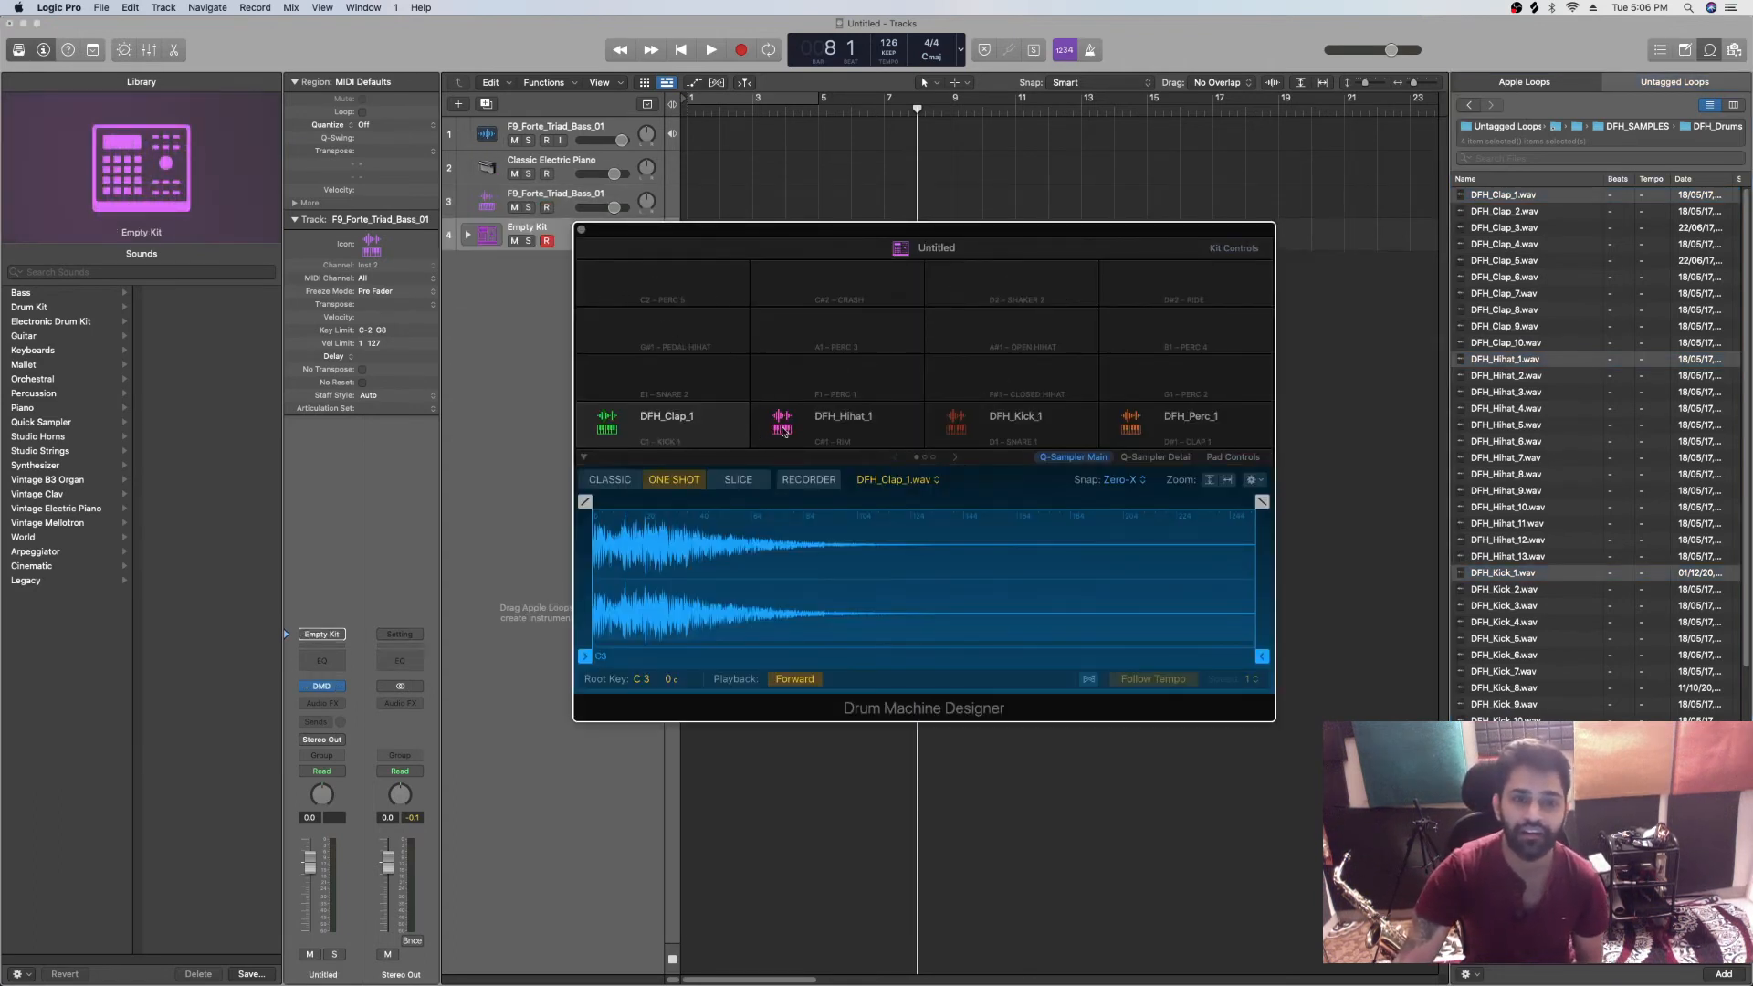
Step: Expand the Empty Kit track's subtracks, inspect the hi-hat, kick and percussion pads, and close the Drum Machine Designer window
click(465, 237)
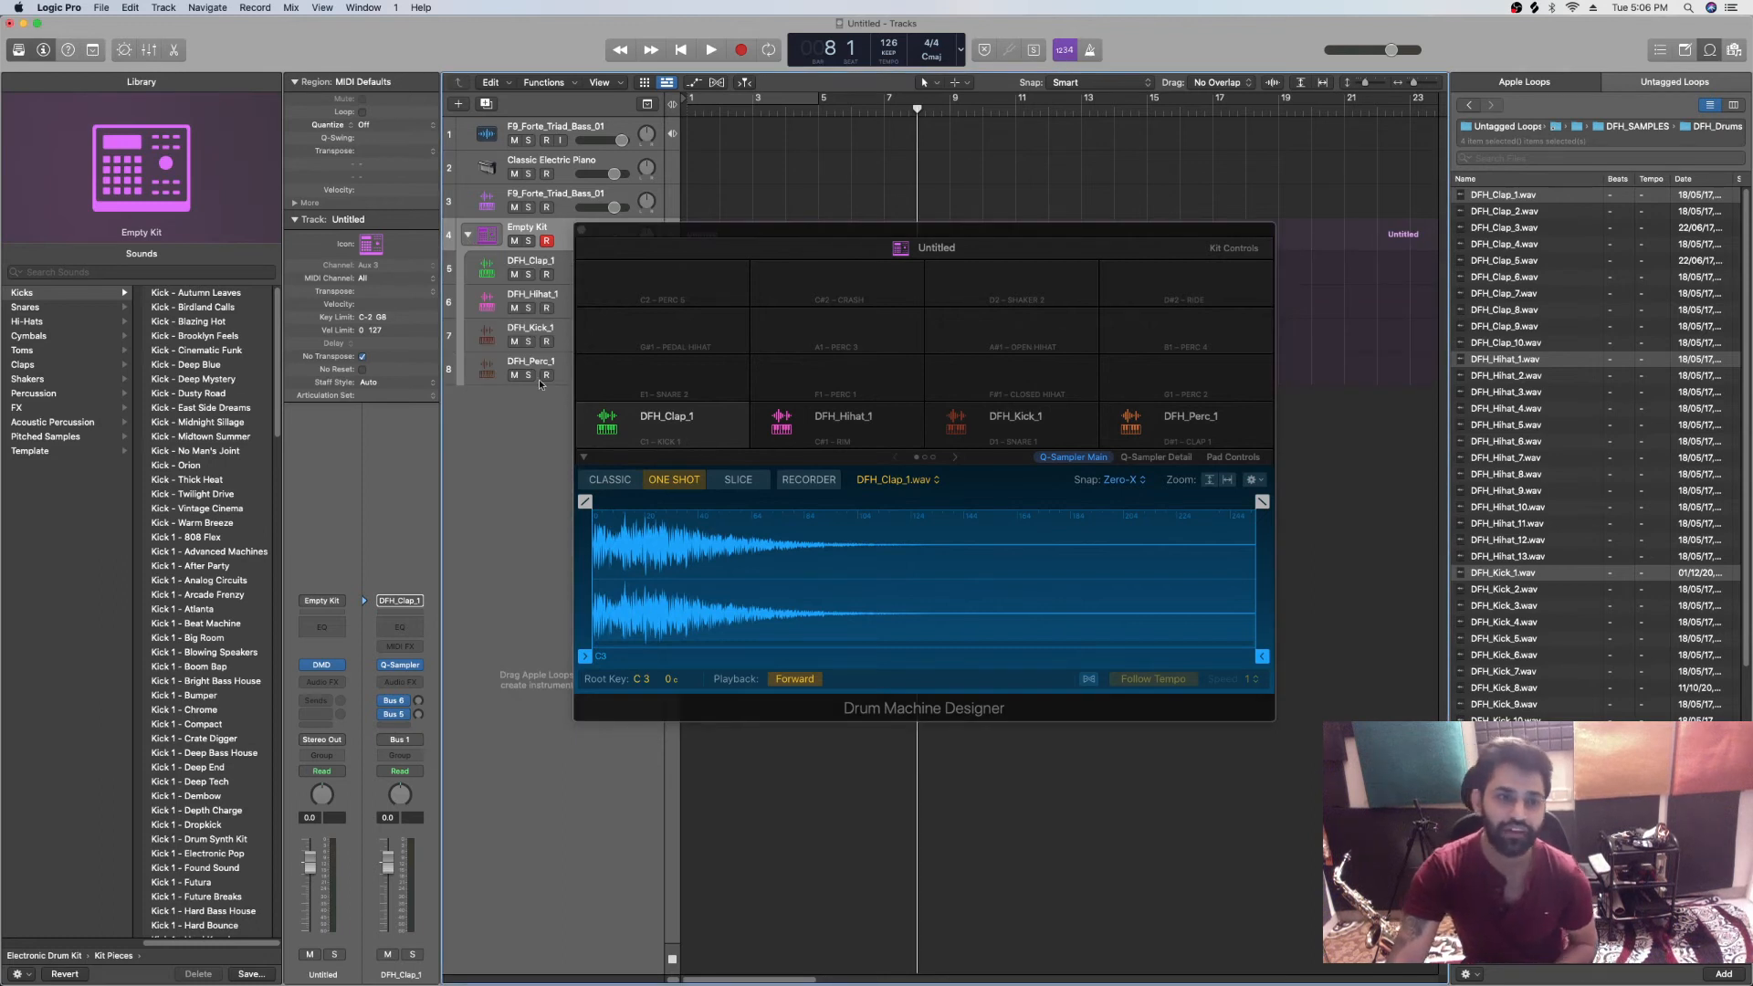
drag(813, 234, 1091, 302)
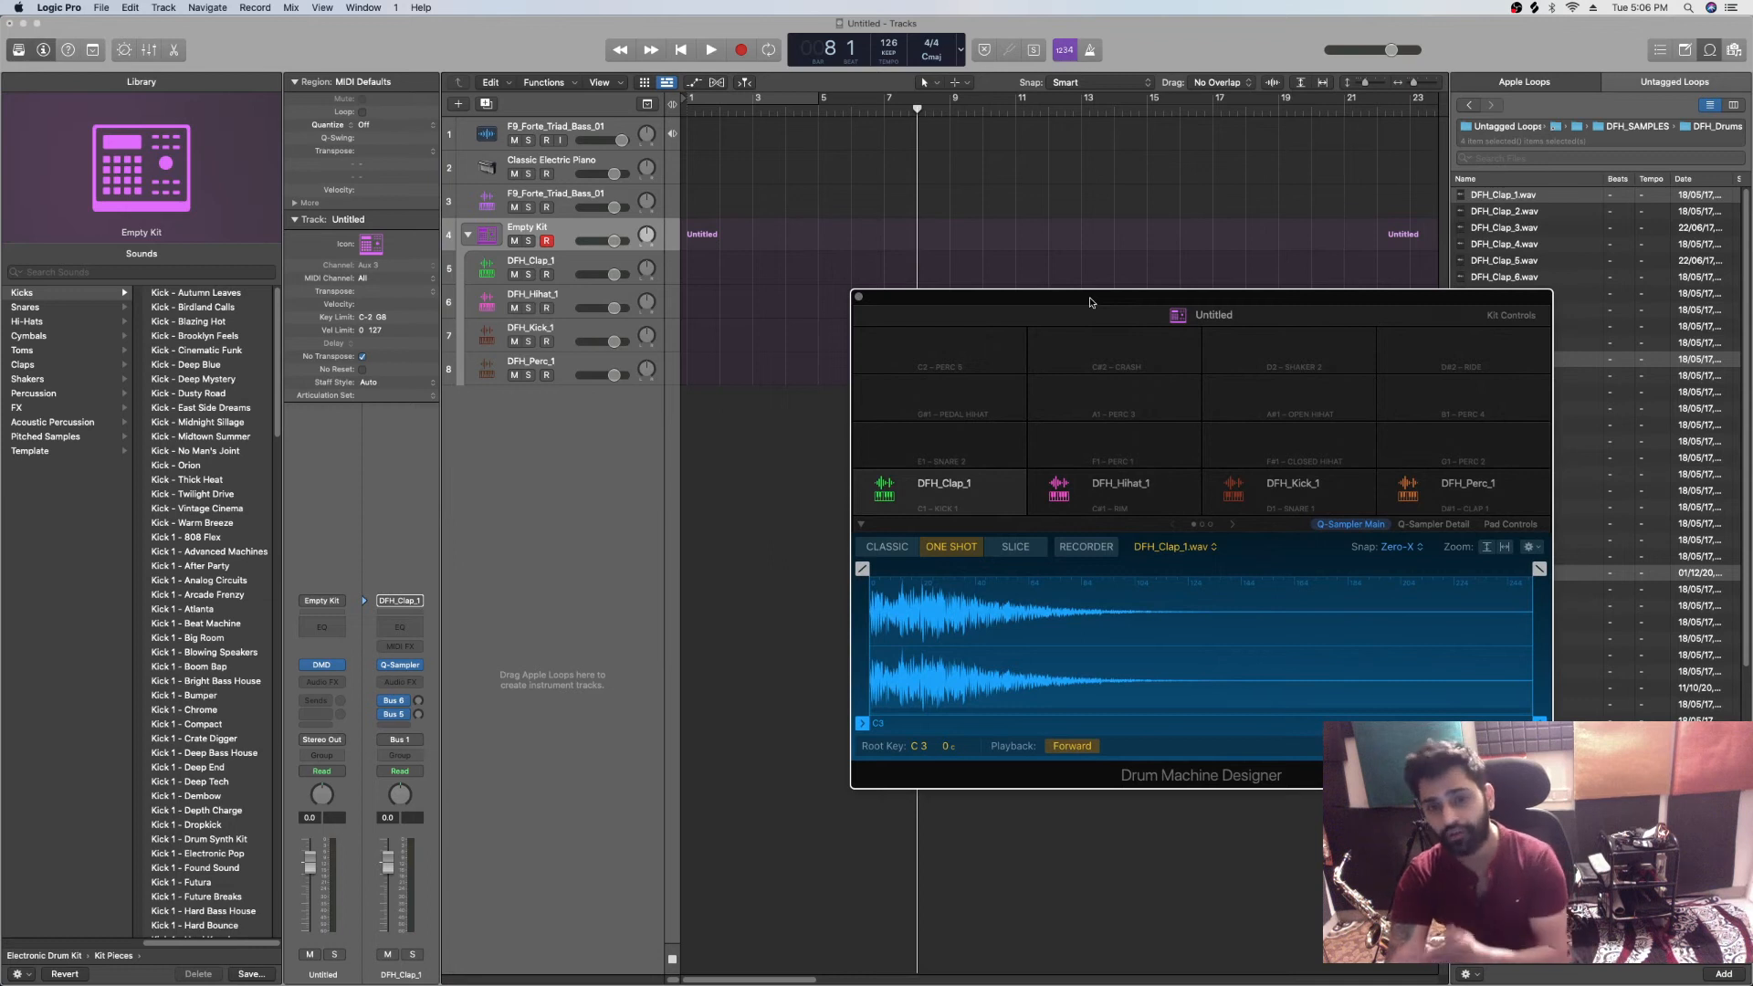
drag(910, 302, 817, 364)
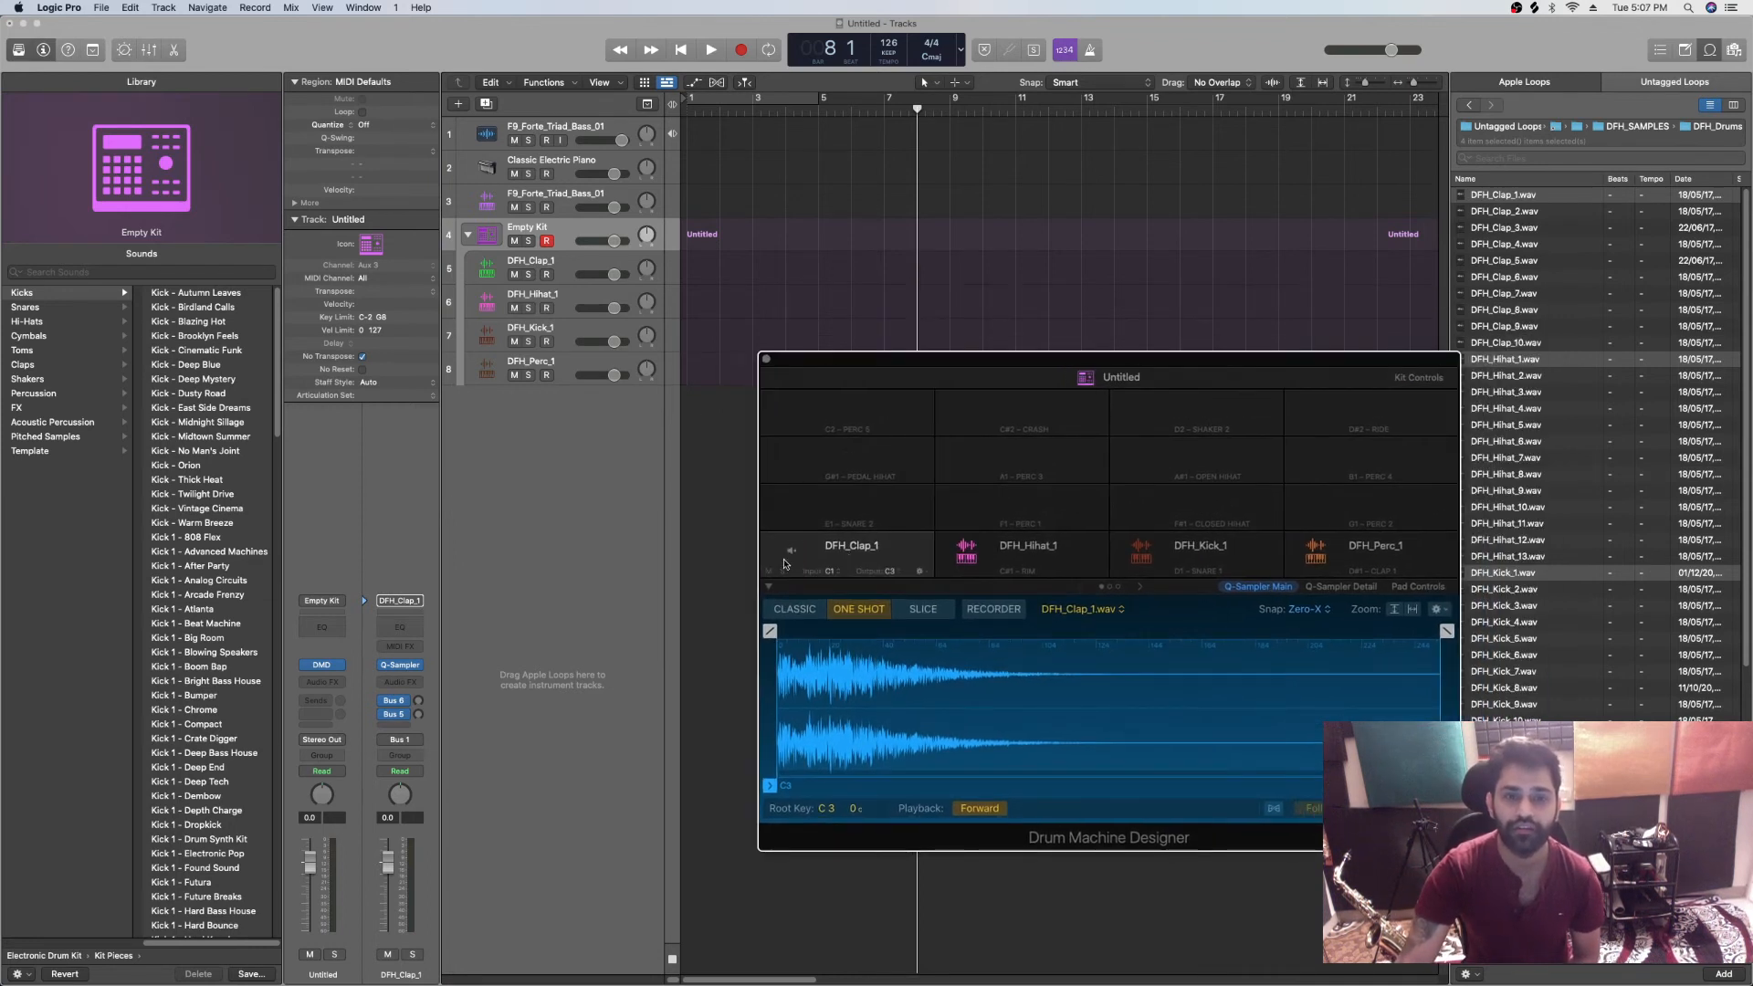
click(1023, 551)
click(1196, 551)
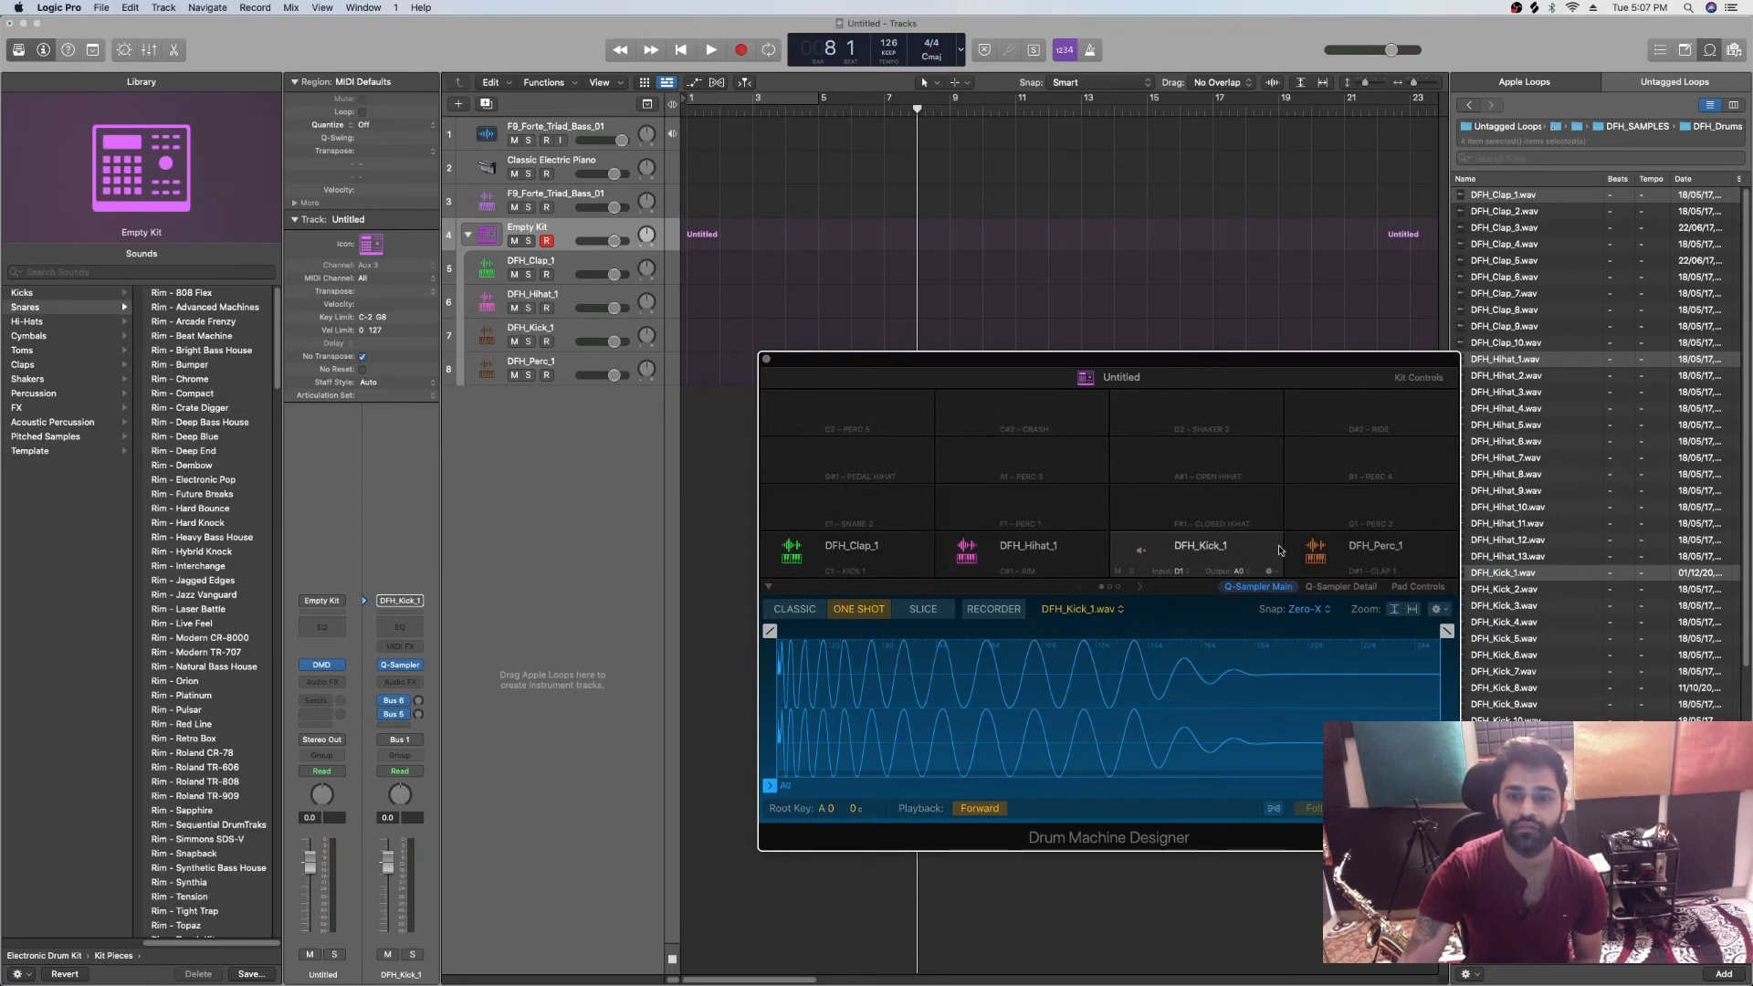
click(1400, 552)
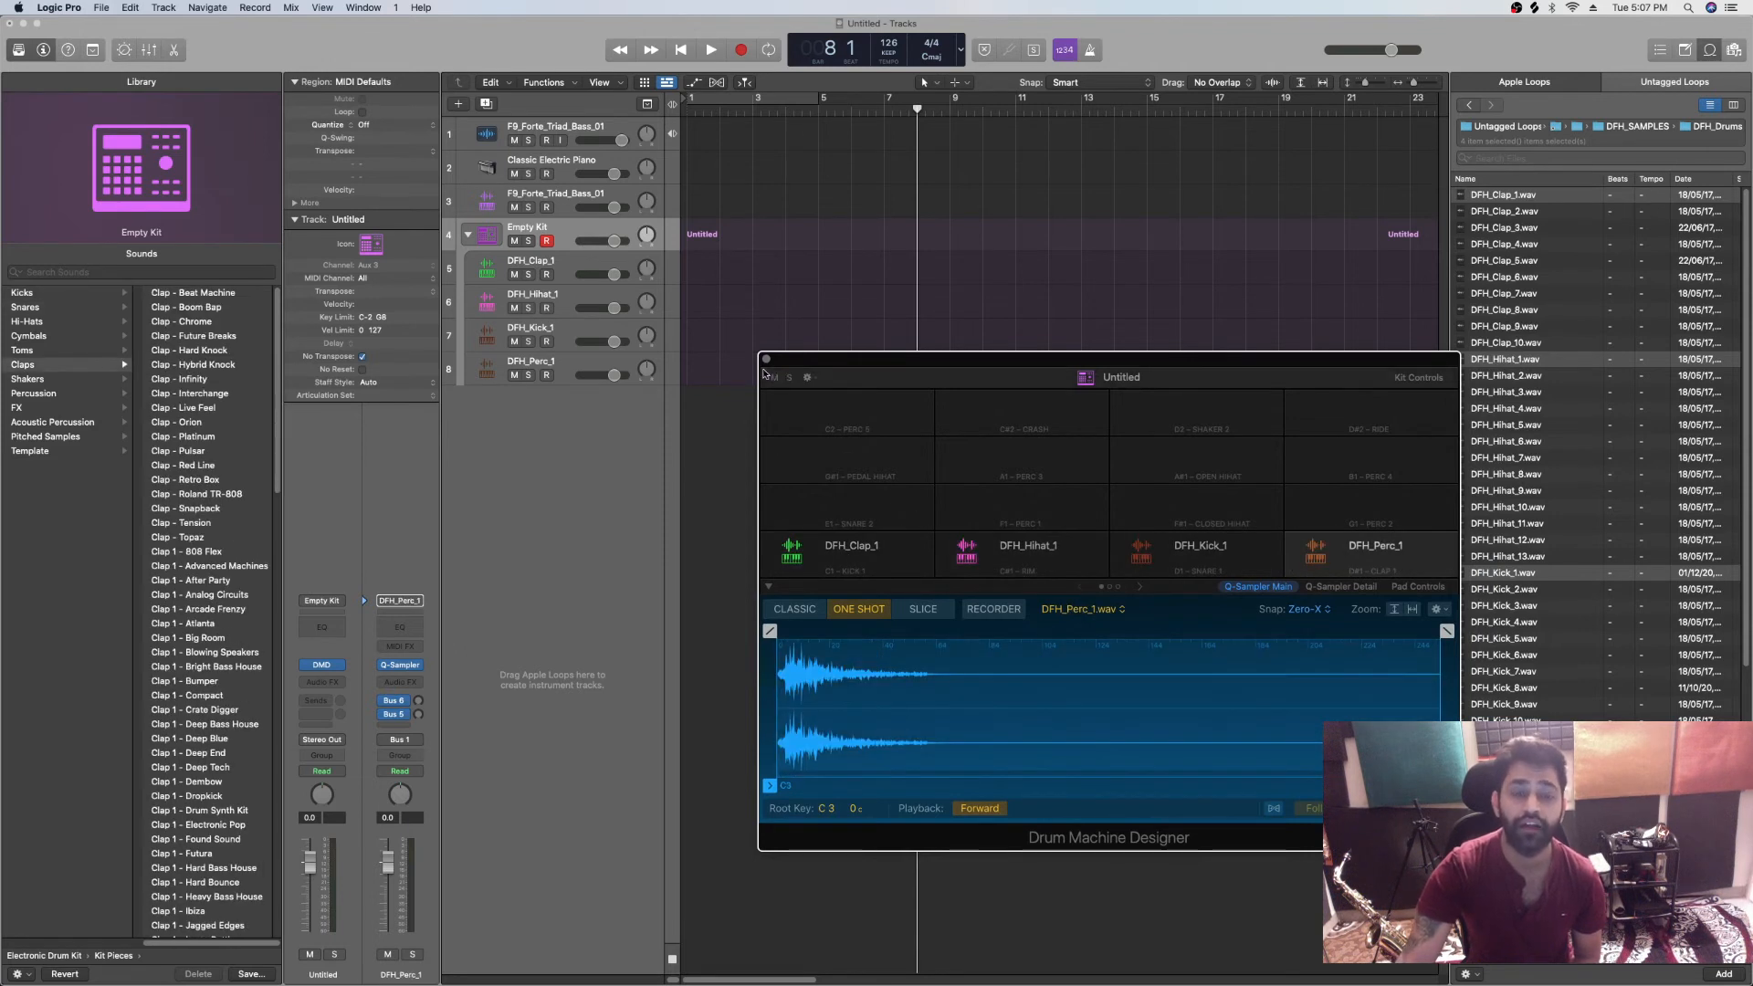
click(766, 359)
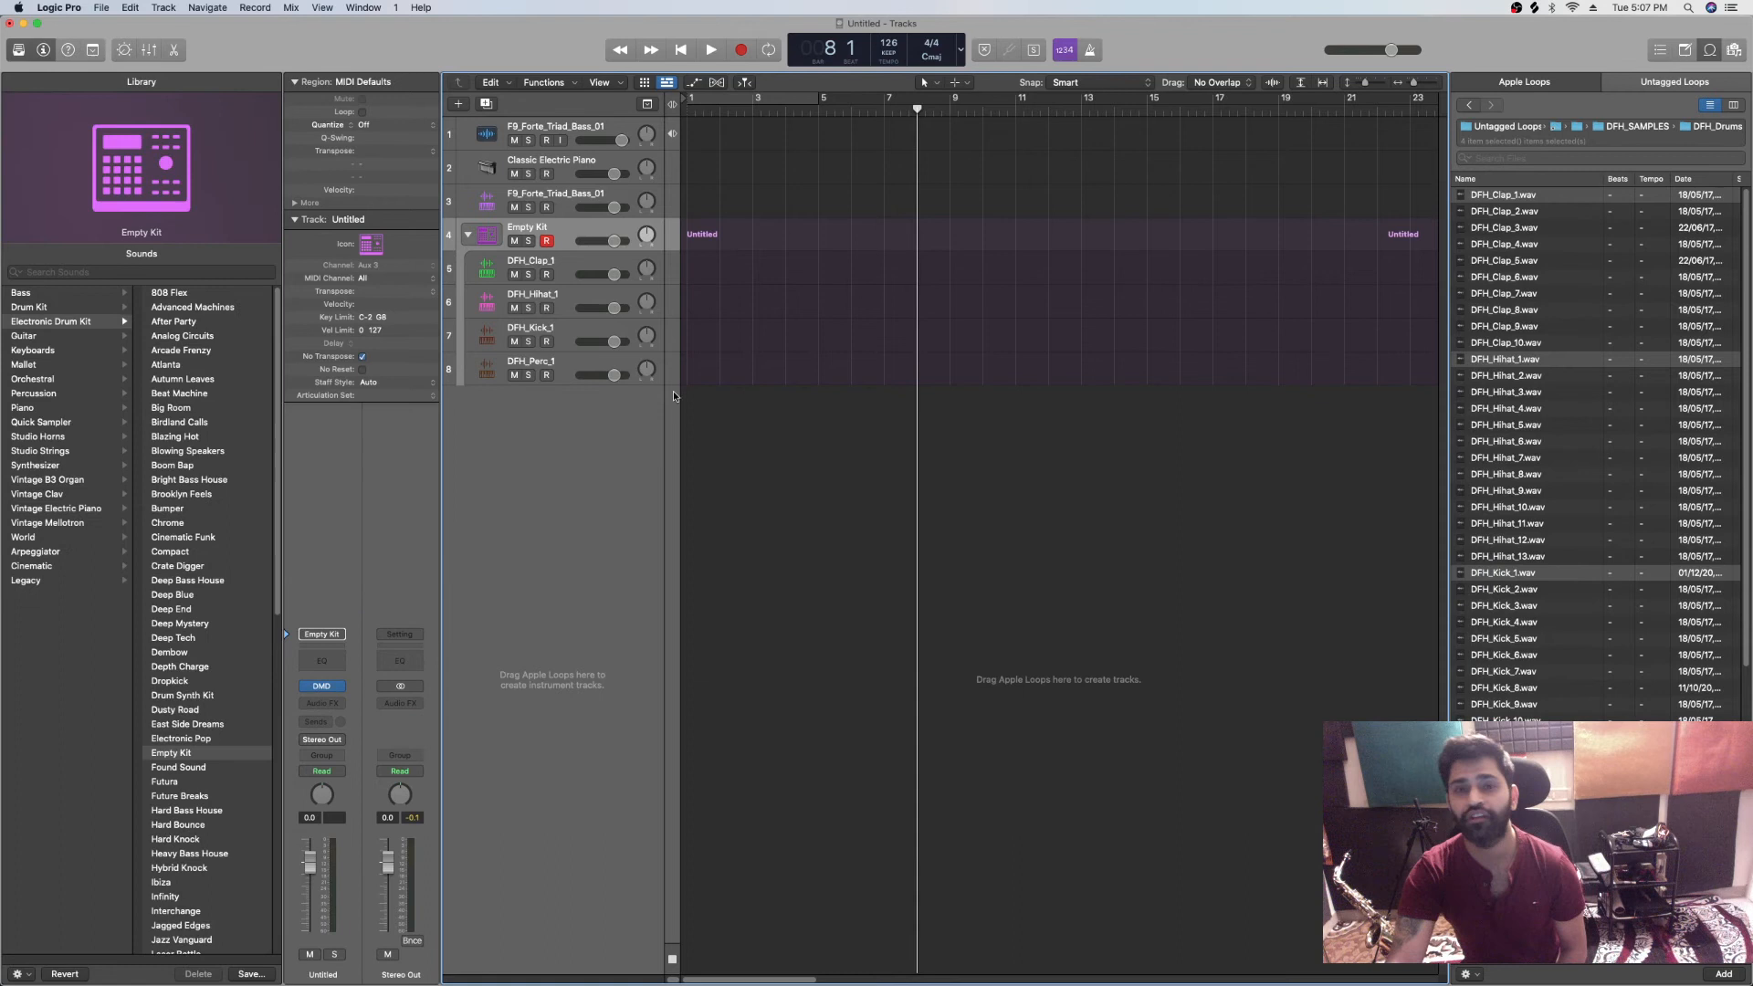
Step: Create a pattern region at bar 1 on the Empty Kit track
right_click(695, 272)
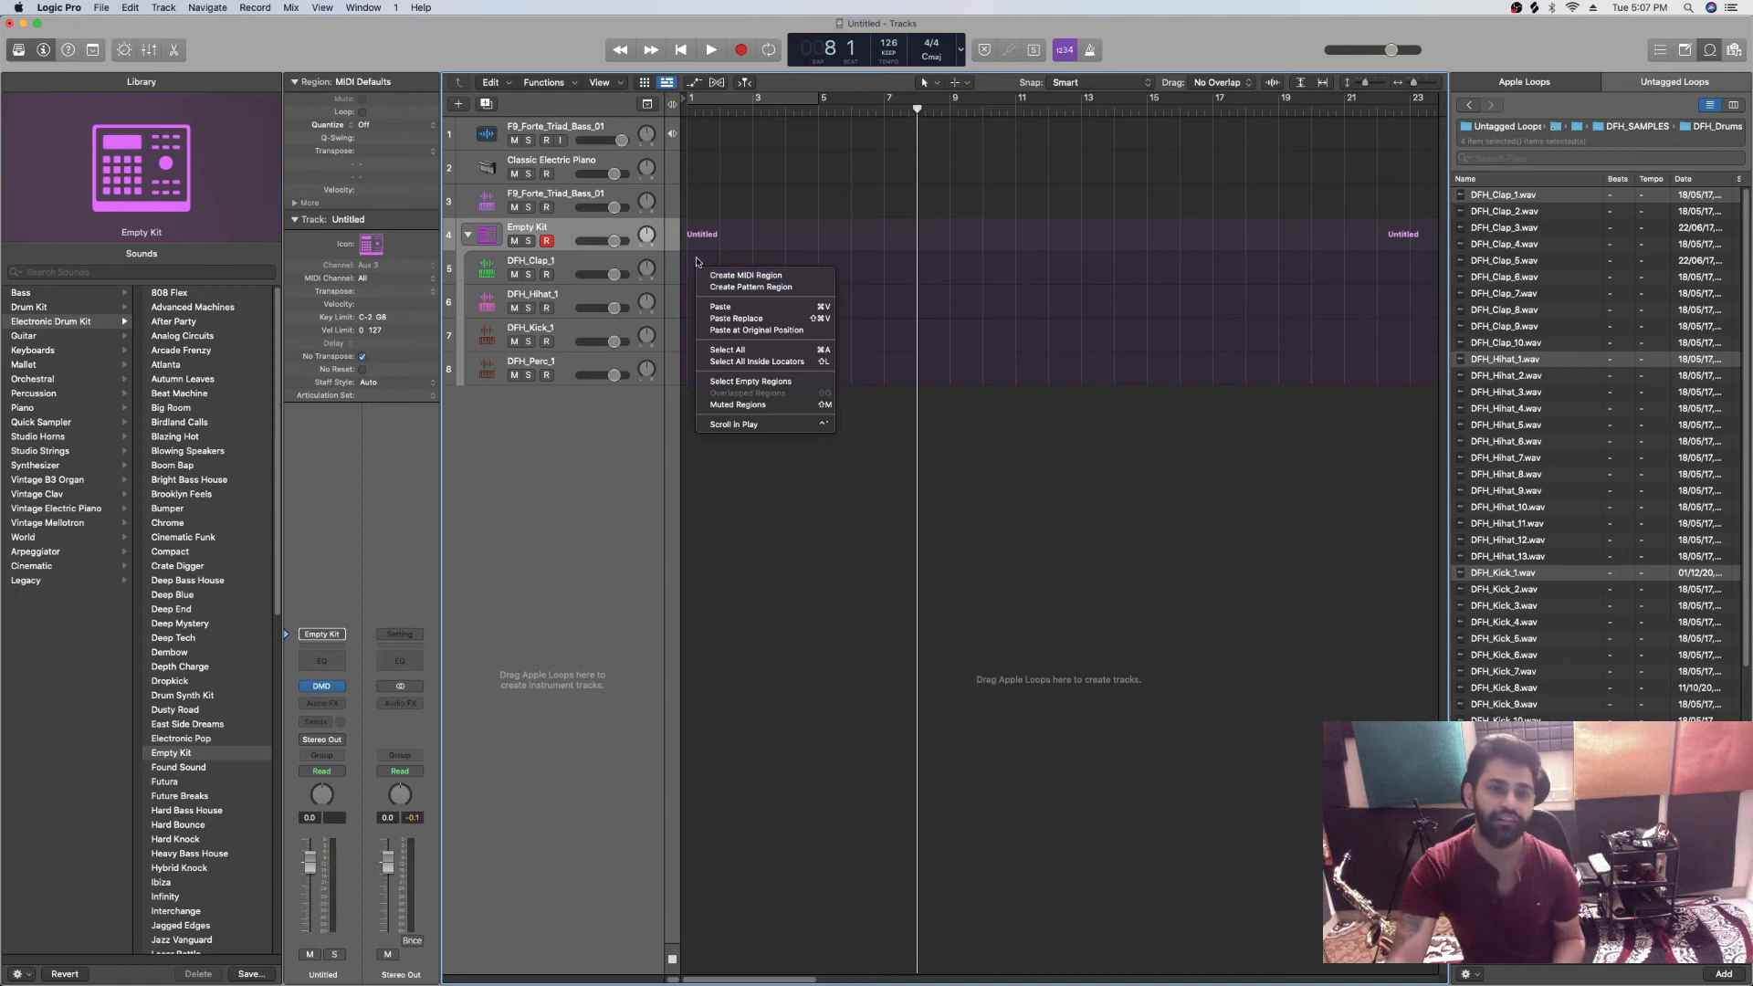
right_click(706, 227)
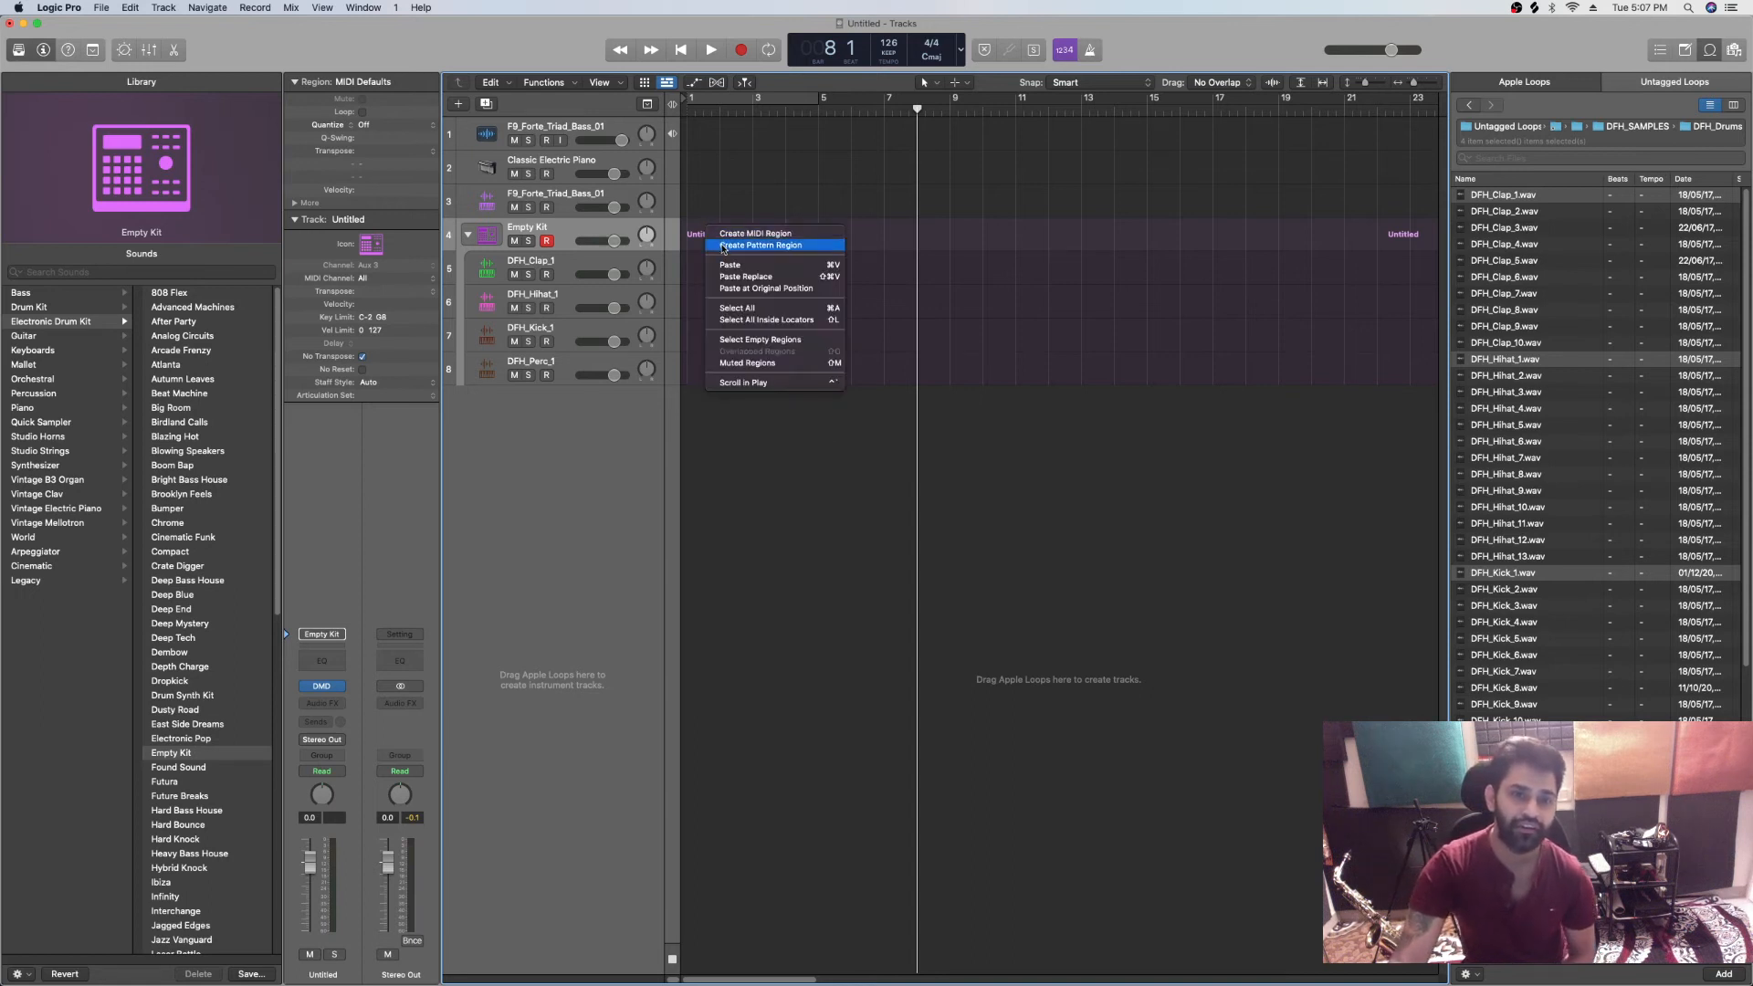
click(723, 247)
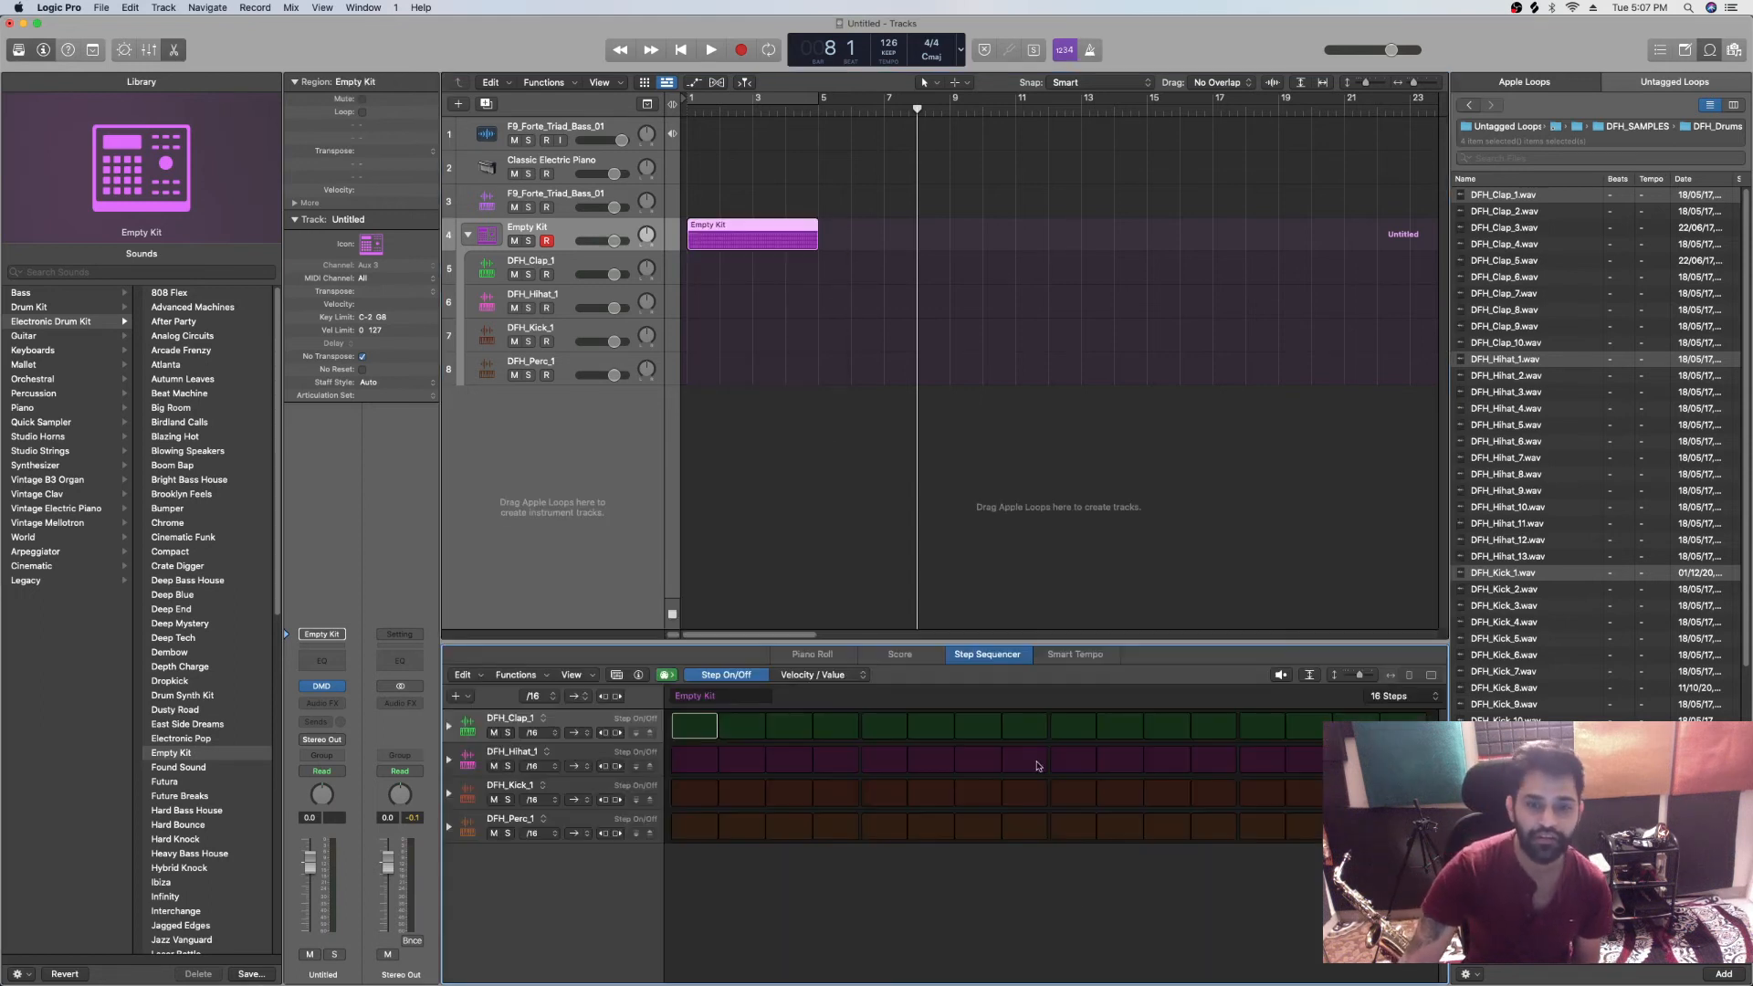
Step: Turn on steps 5 and 13 in the DFH_Clap_1 row and enable cycling over the pattern region, bars 1 to 5
click(881, 727)
click(1250, 730)
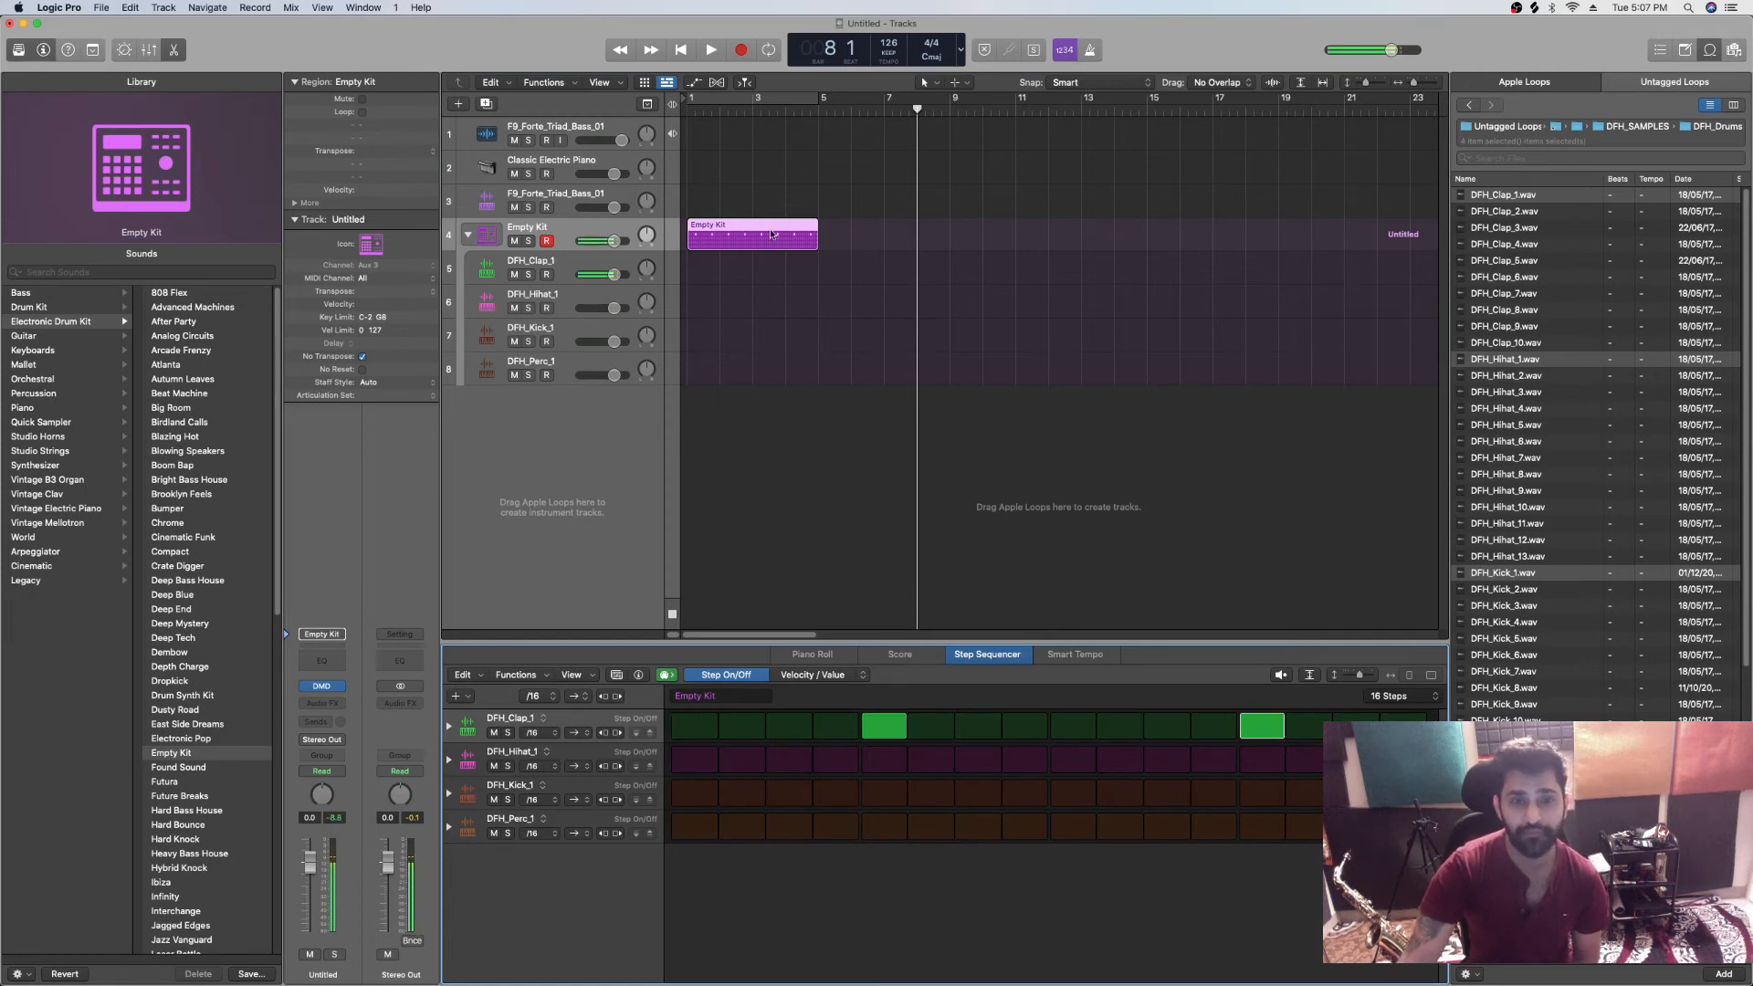
click(778, 98)
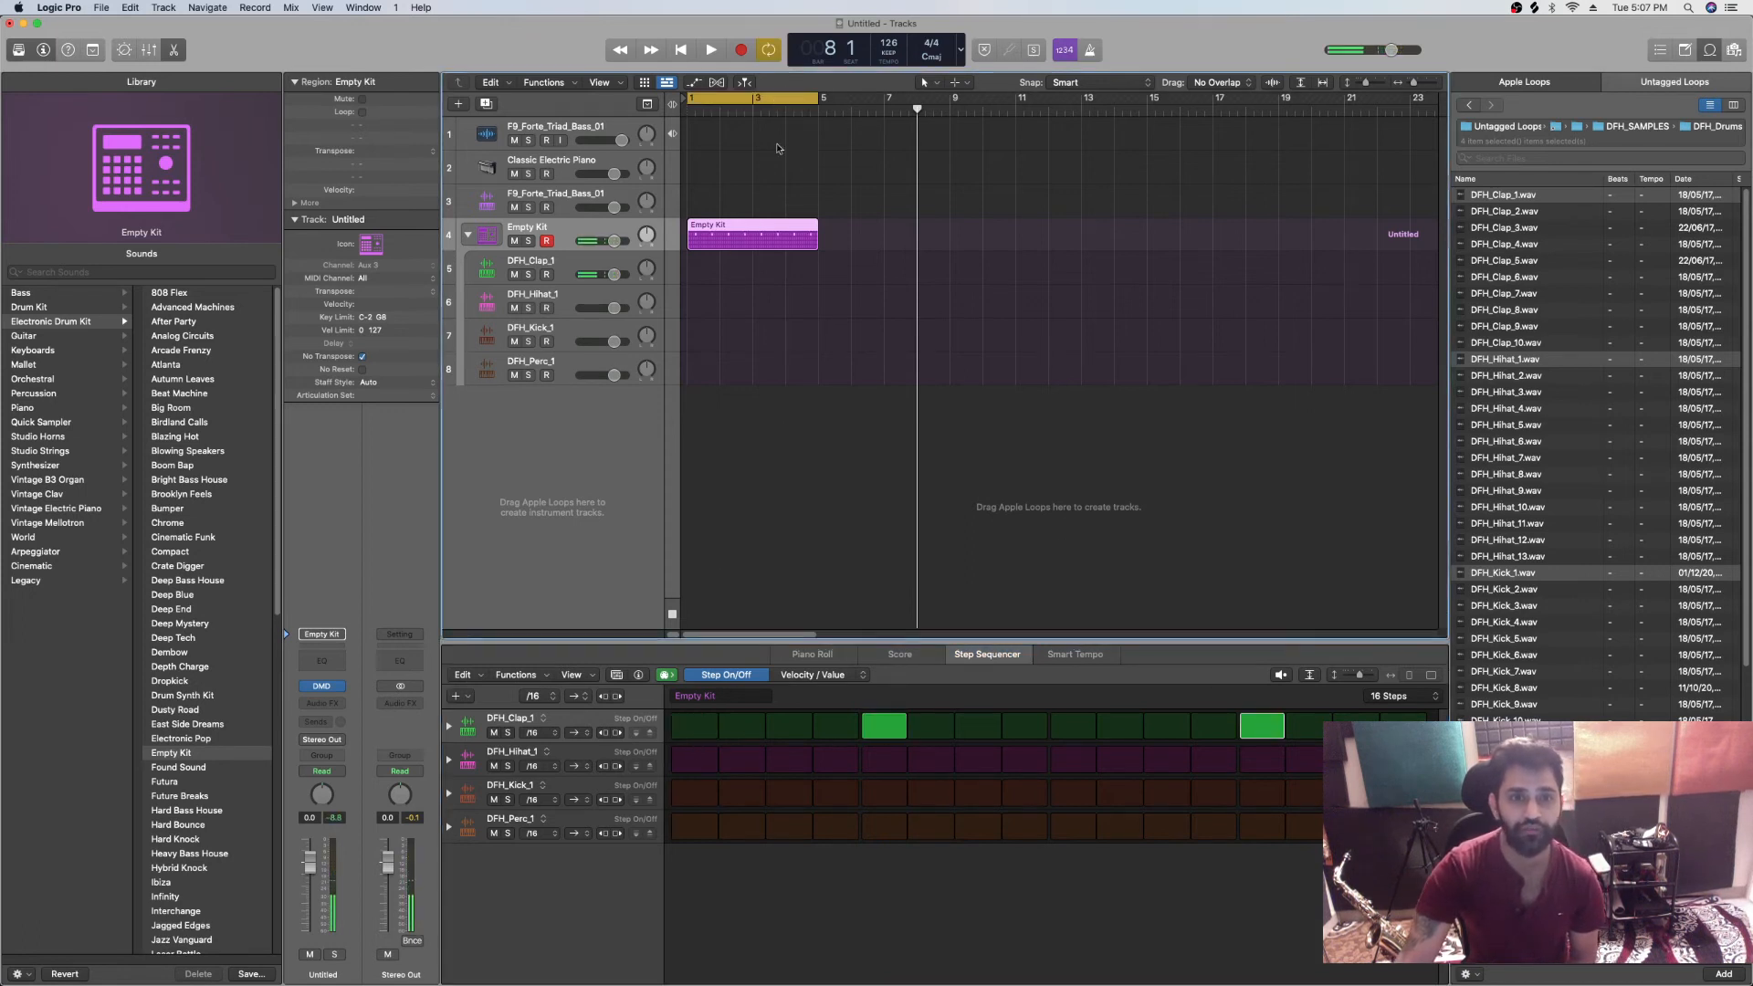
Step: Turn on steps 3, 7 and 11 in the DFH_Hihat_1 row
click(791, 764)
click(978, 759)
click(1172, 763)
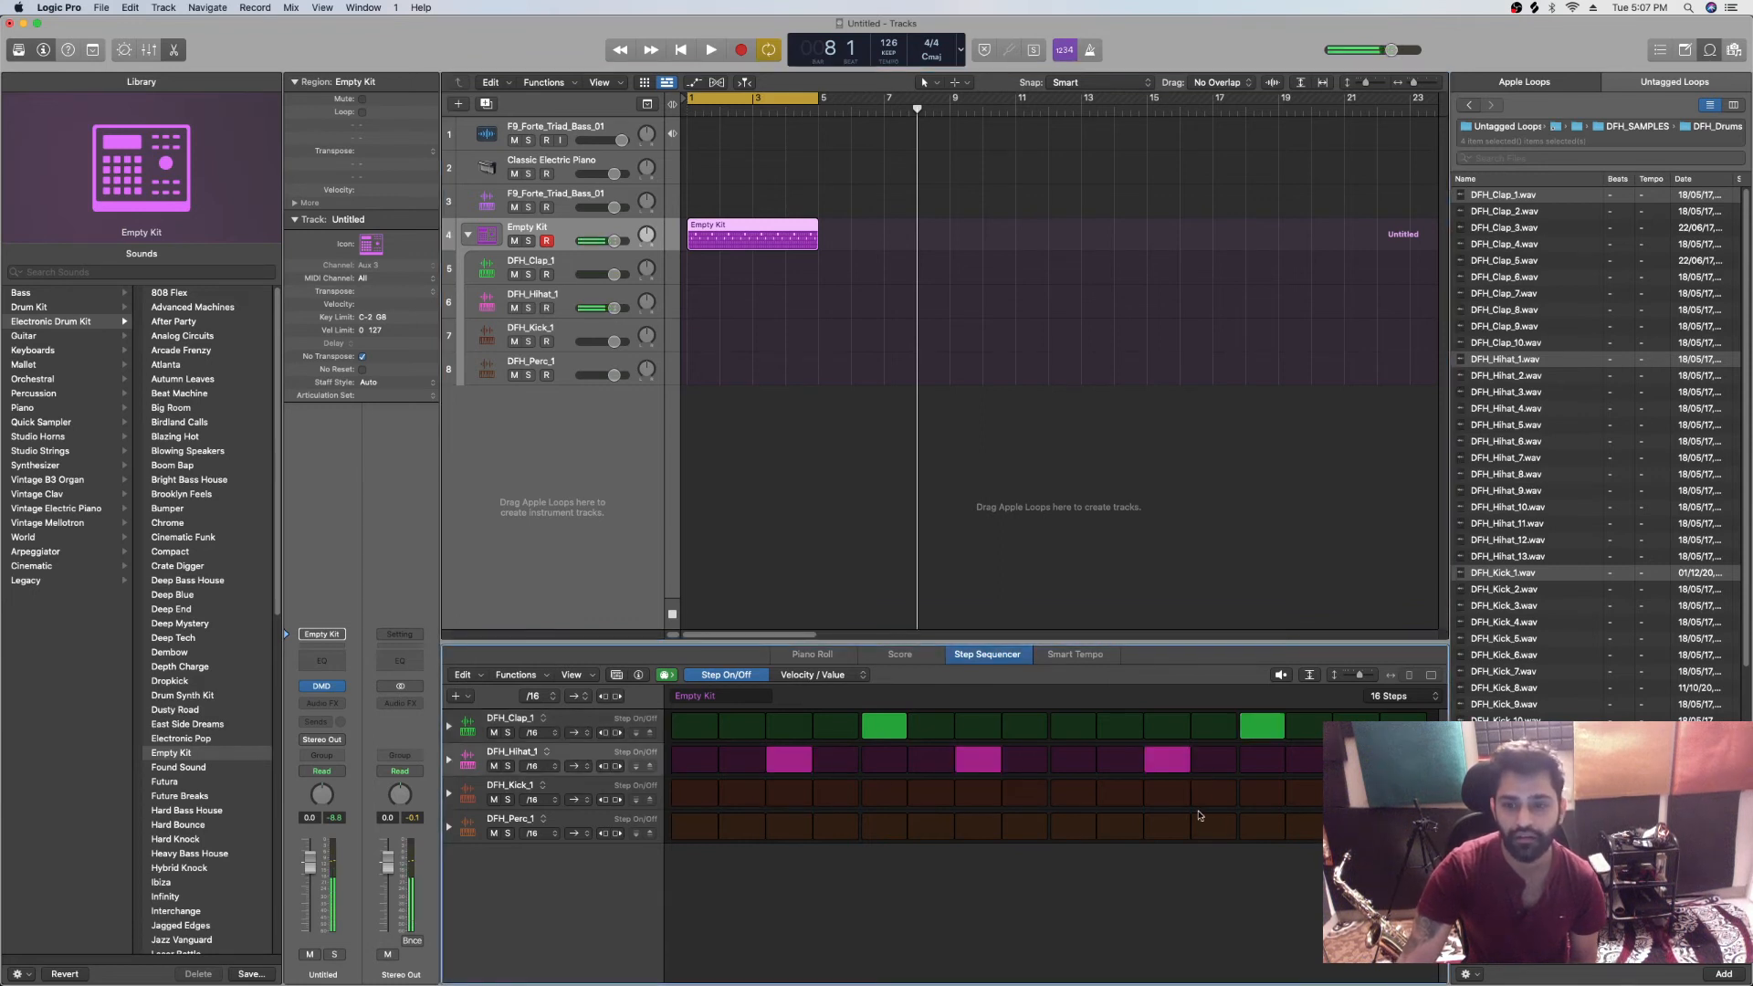
Step: Turn on steps 1, 5, 9 and 13 in the DFH_Kick_1 row and start playback
click(684, 794)
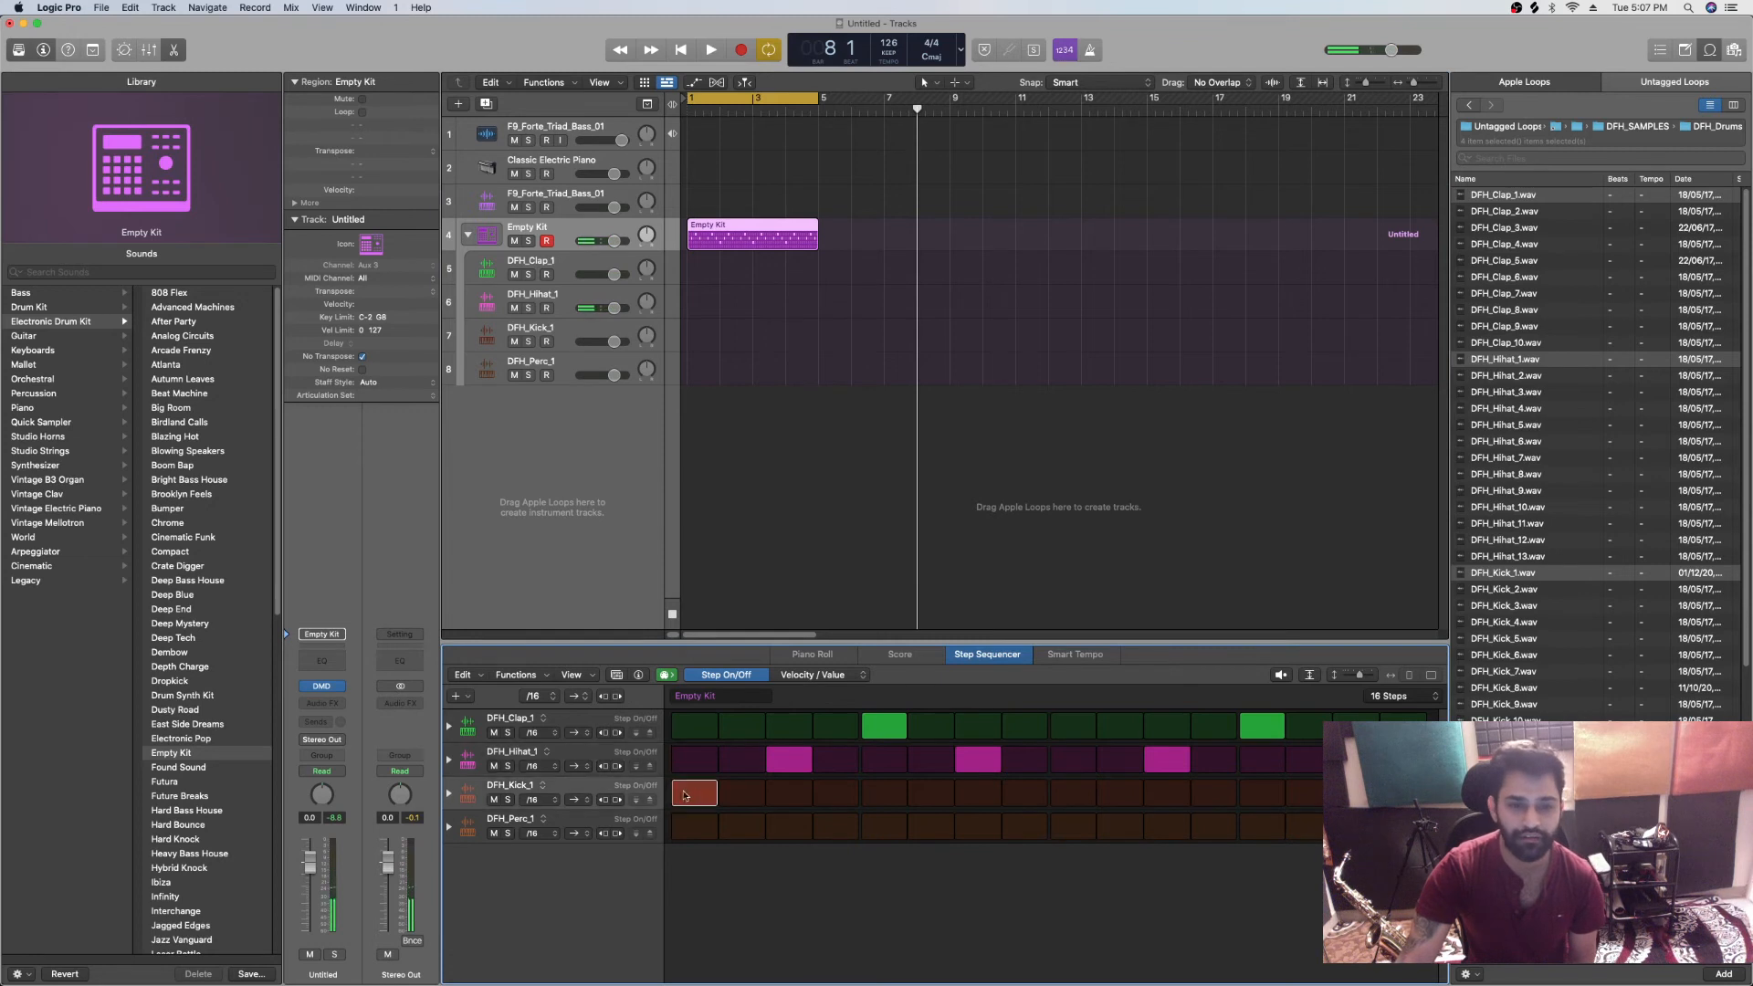
click(882, 799)
click(1081, 803)
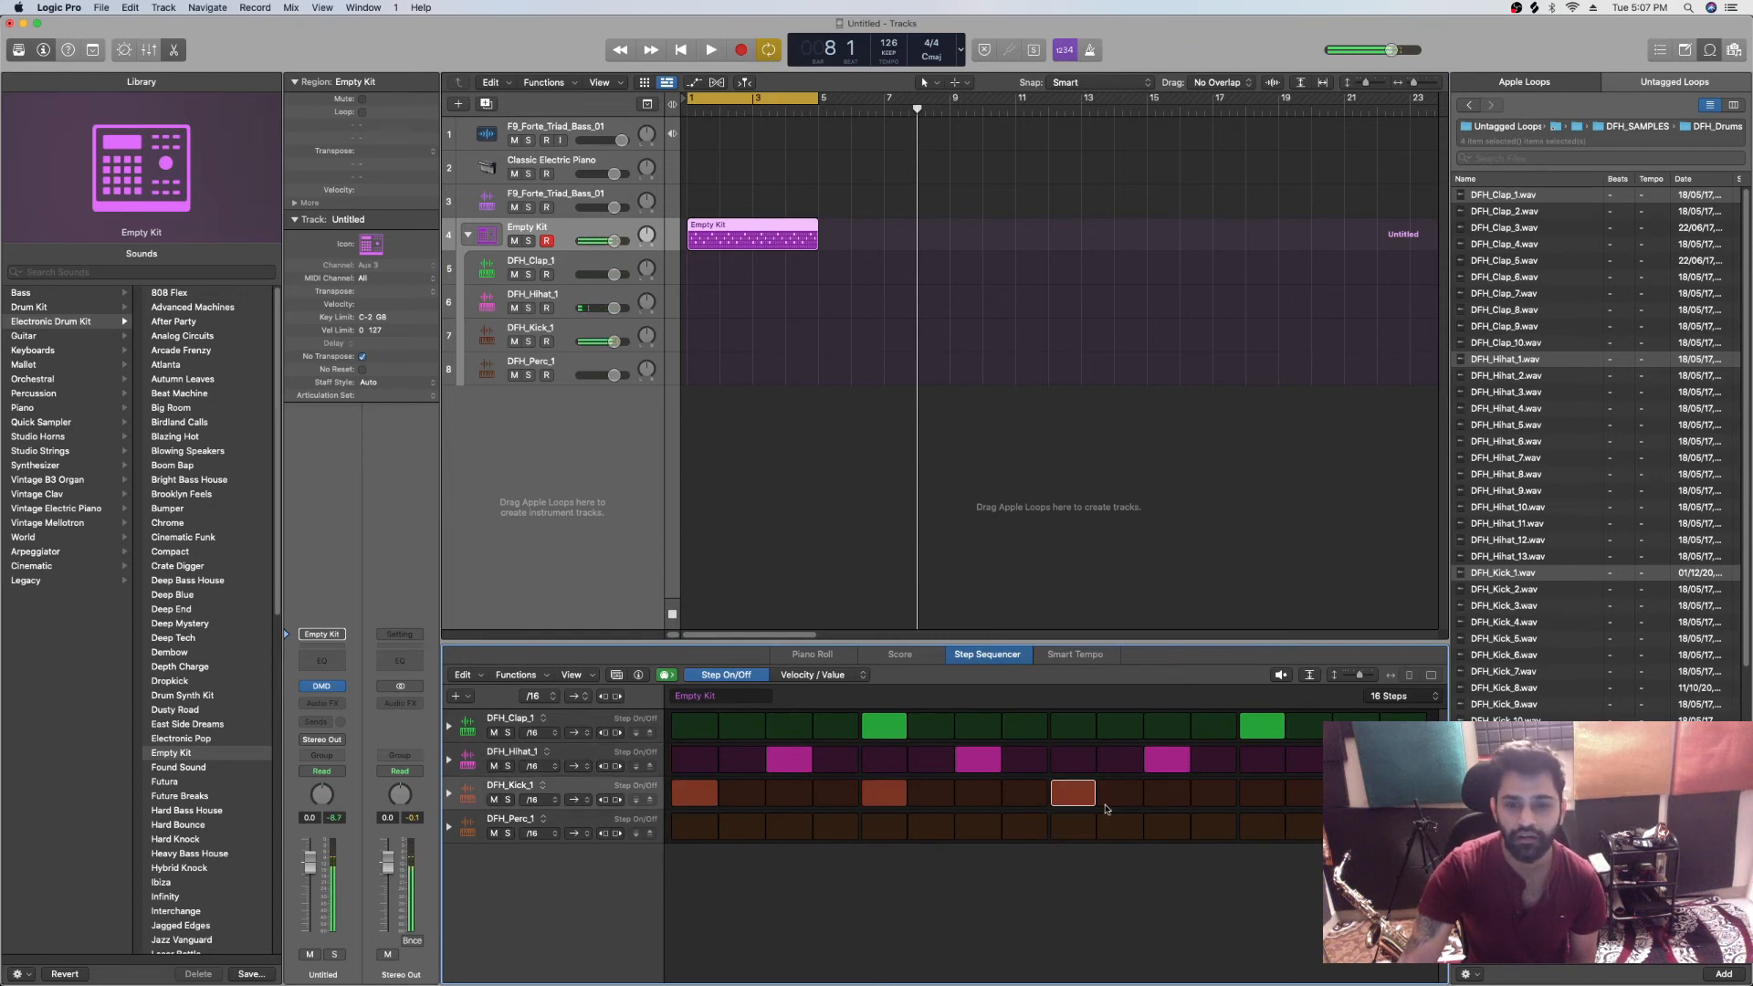
click(1267, 794)
key(space)
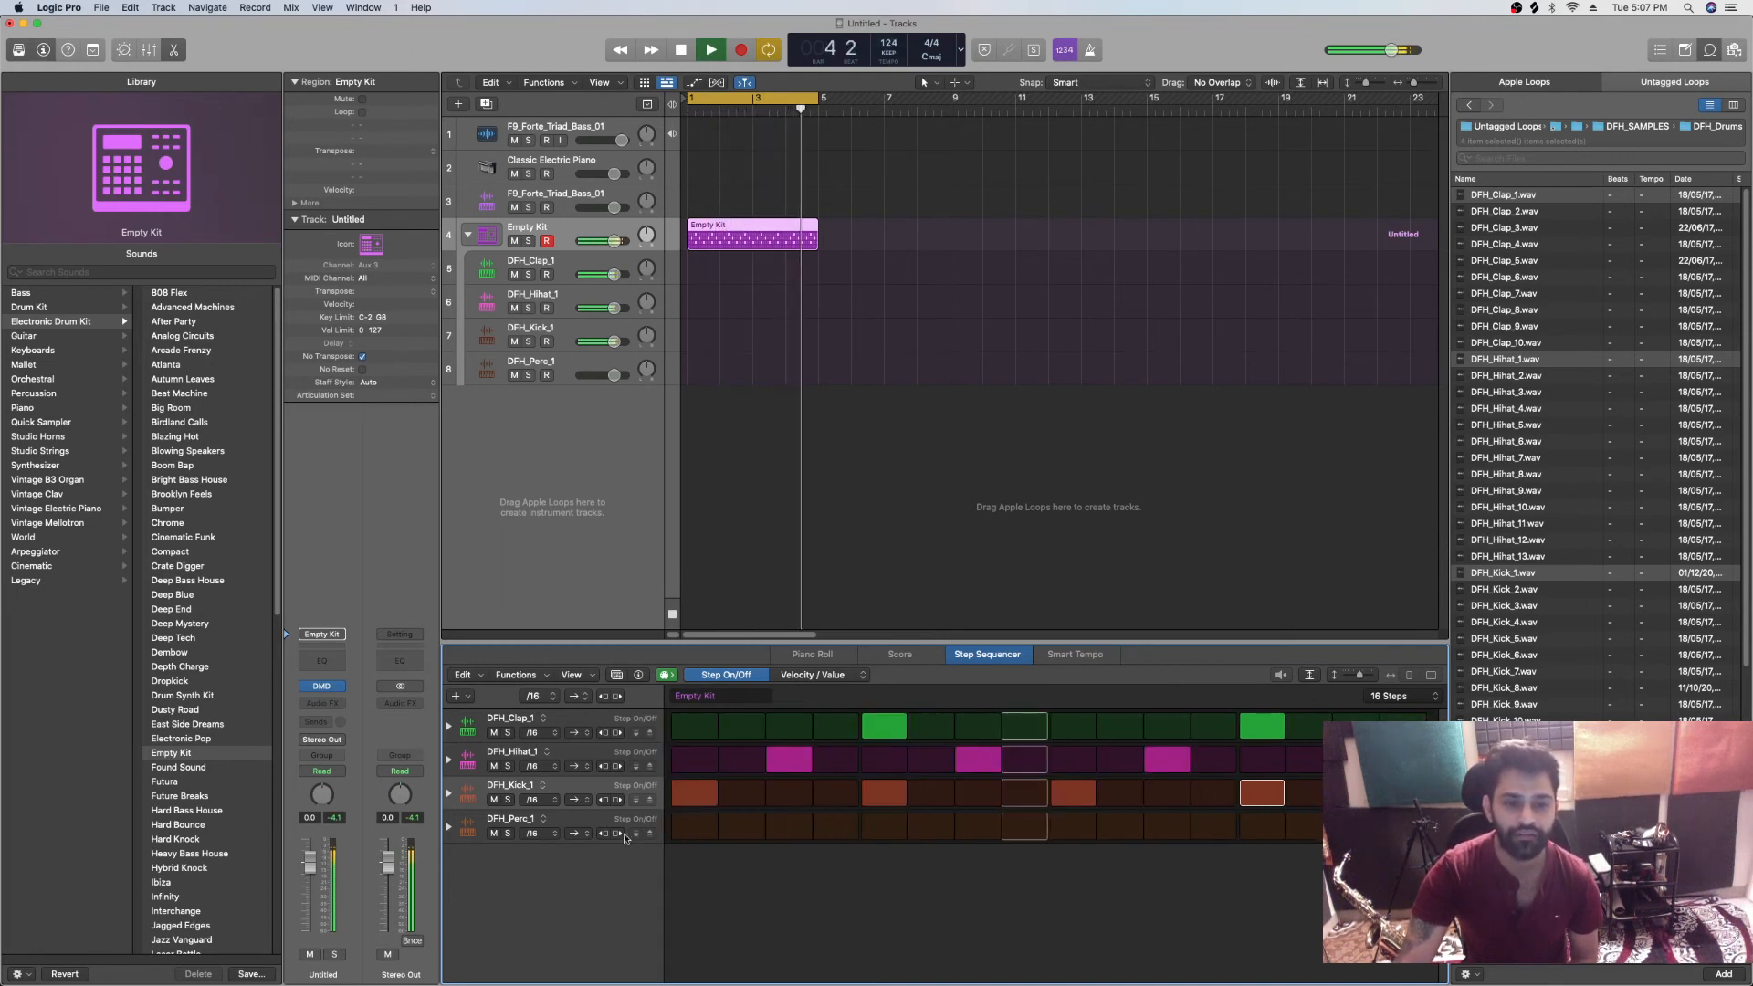
Step: Set the DFH_Perc_1 row's playback direction to backward
click(451, 827)
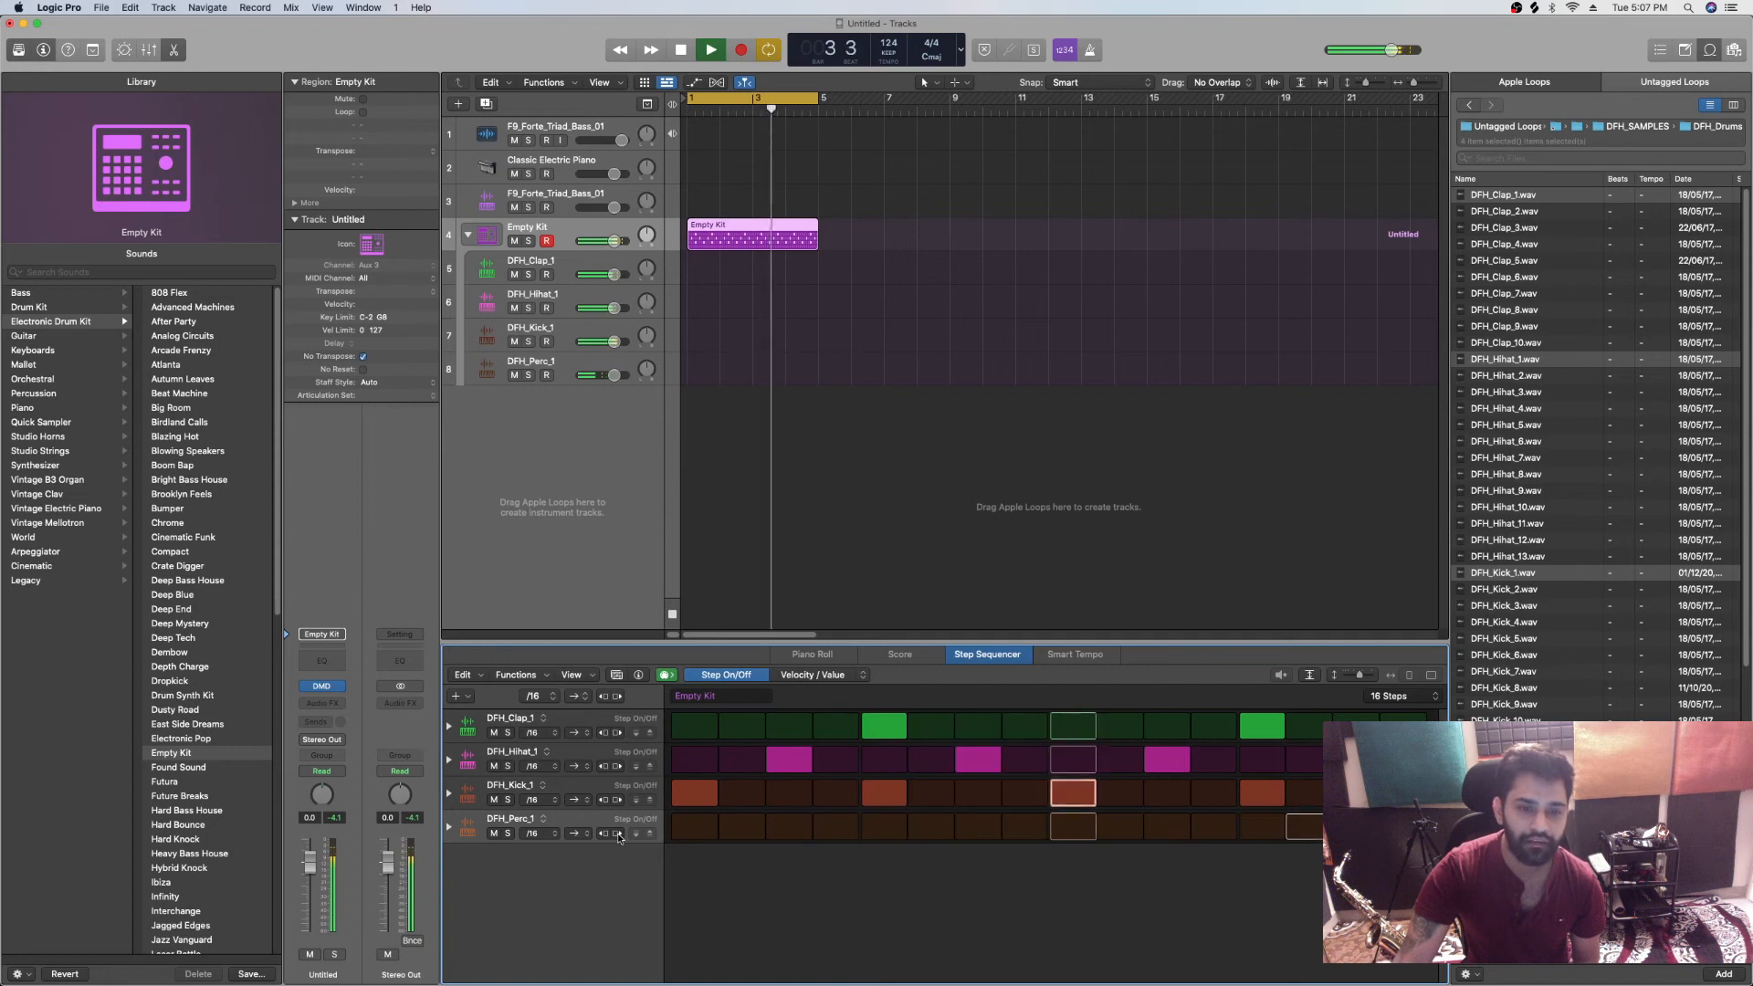
click(581, 834)
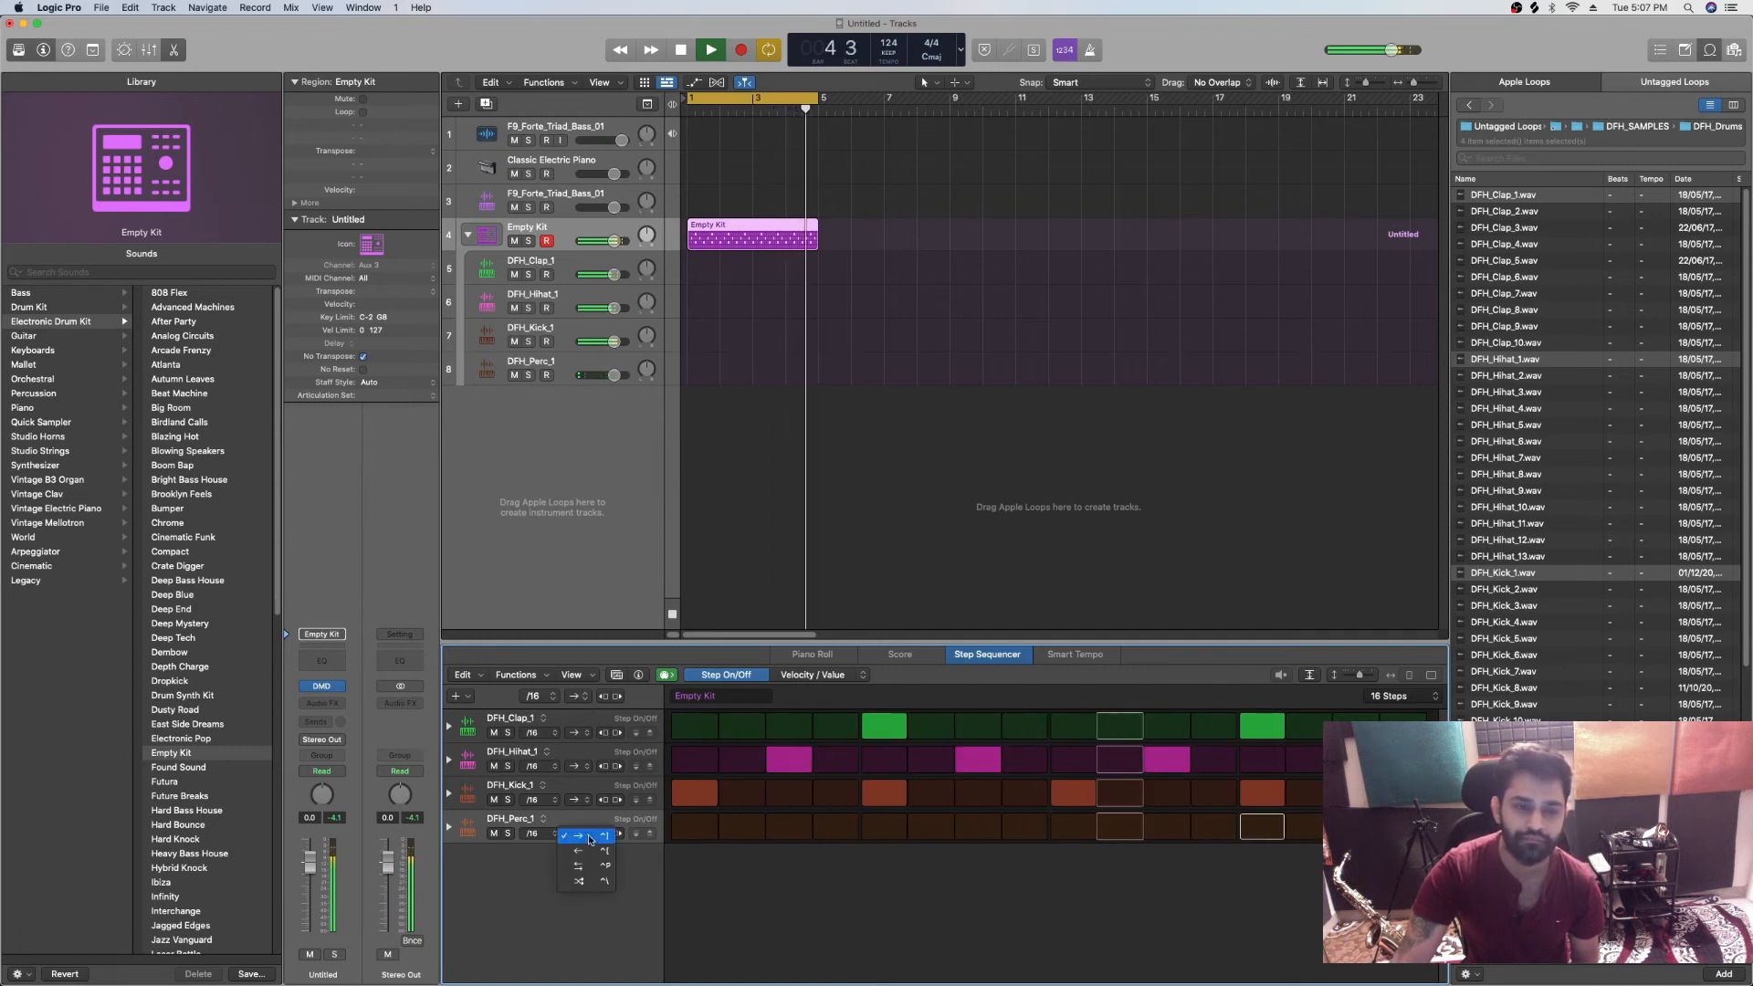
click(578, 850)
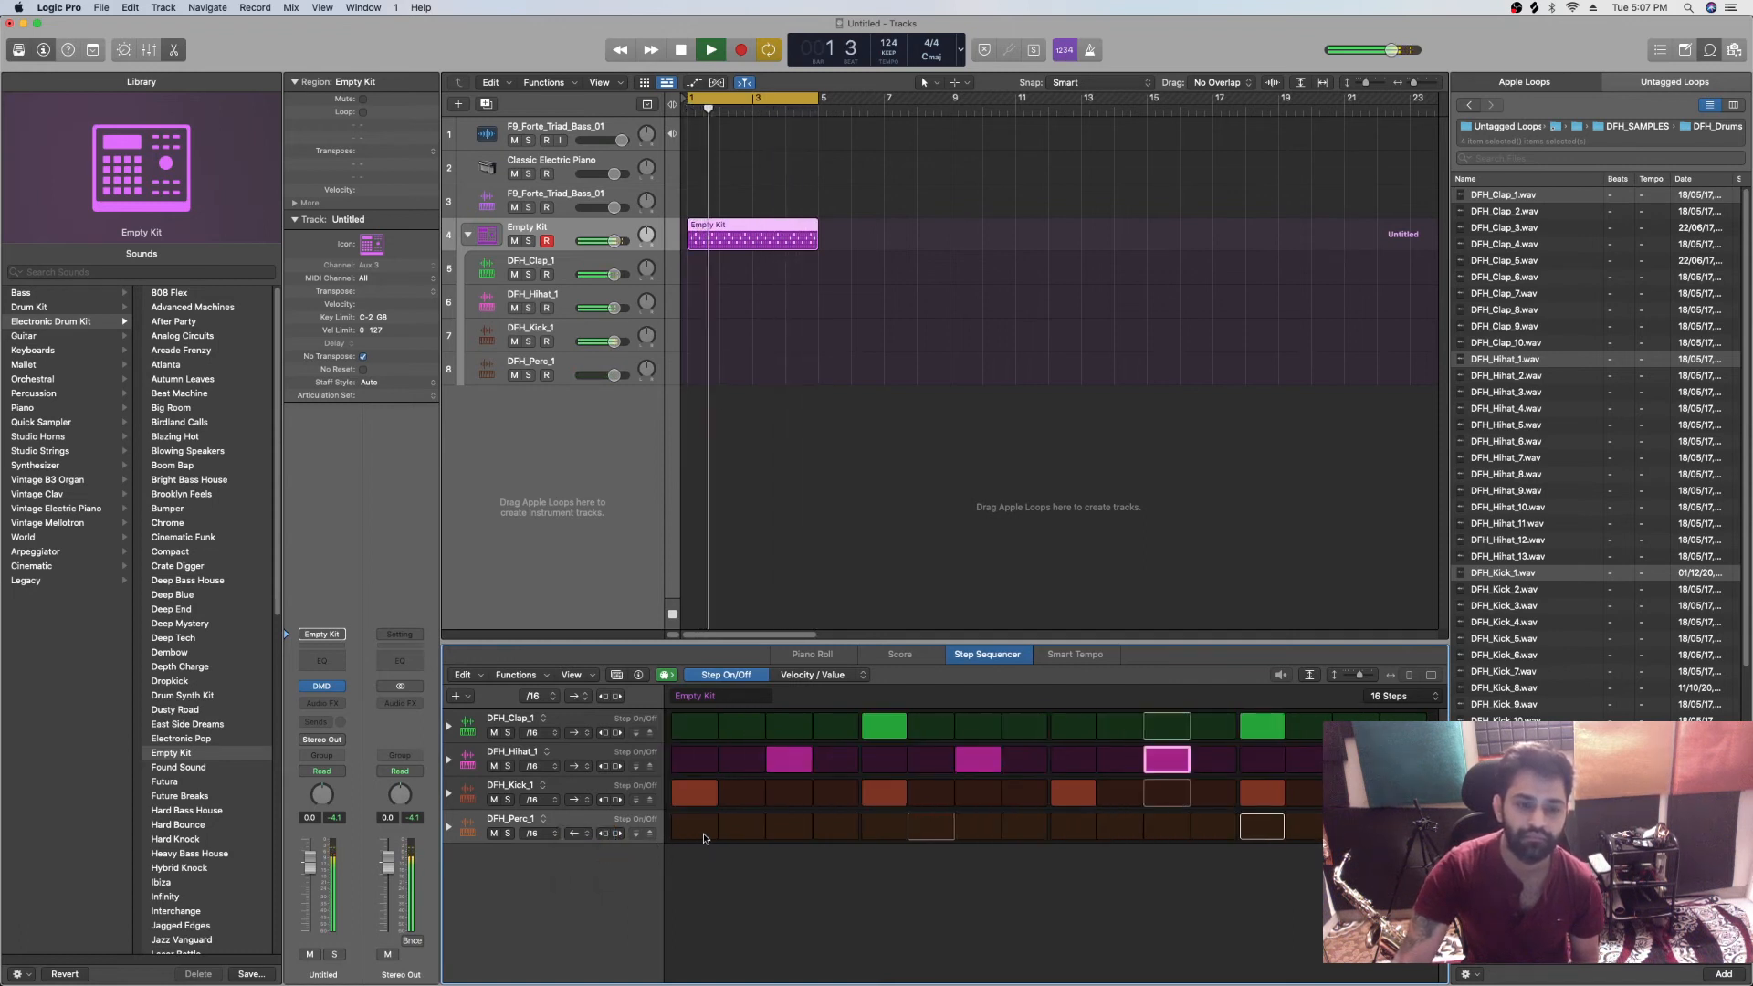
Step: Turn on steps 3, 7 and 11 to 14 in the DFH_Perc_1 row with forward playback direction, and stop playback
click(789, 826)
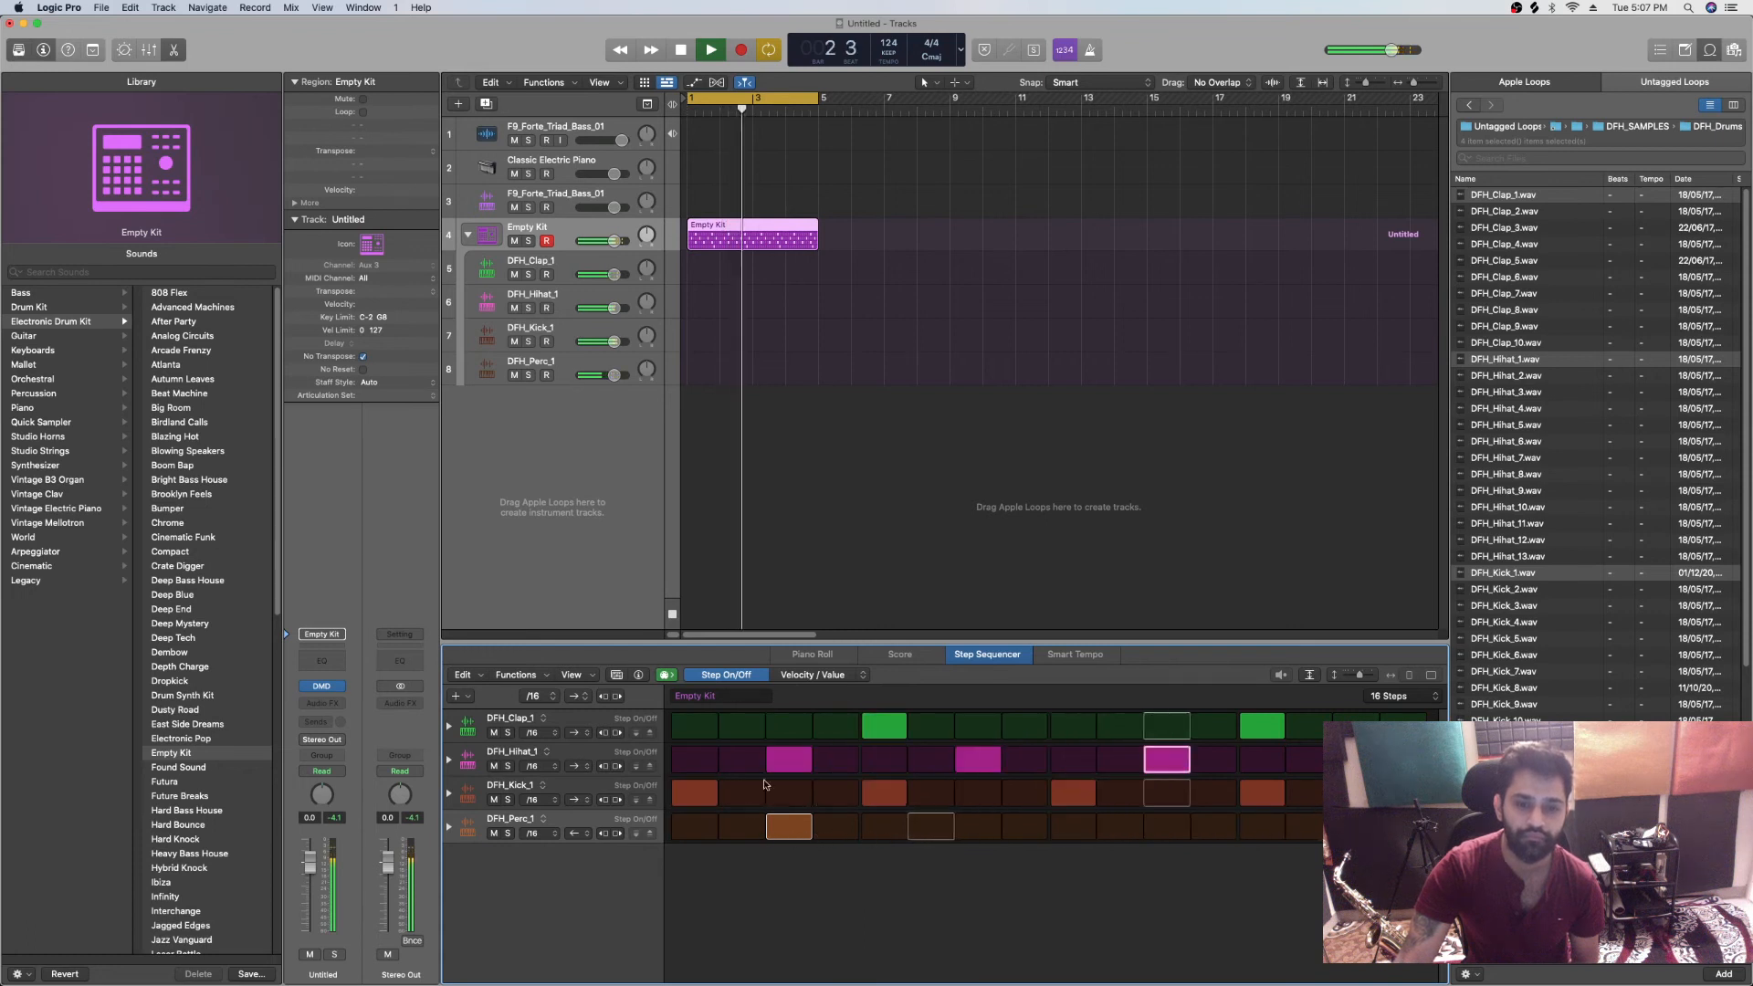
click(579, 826)
click(578, 823)
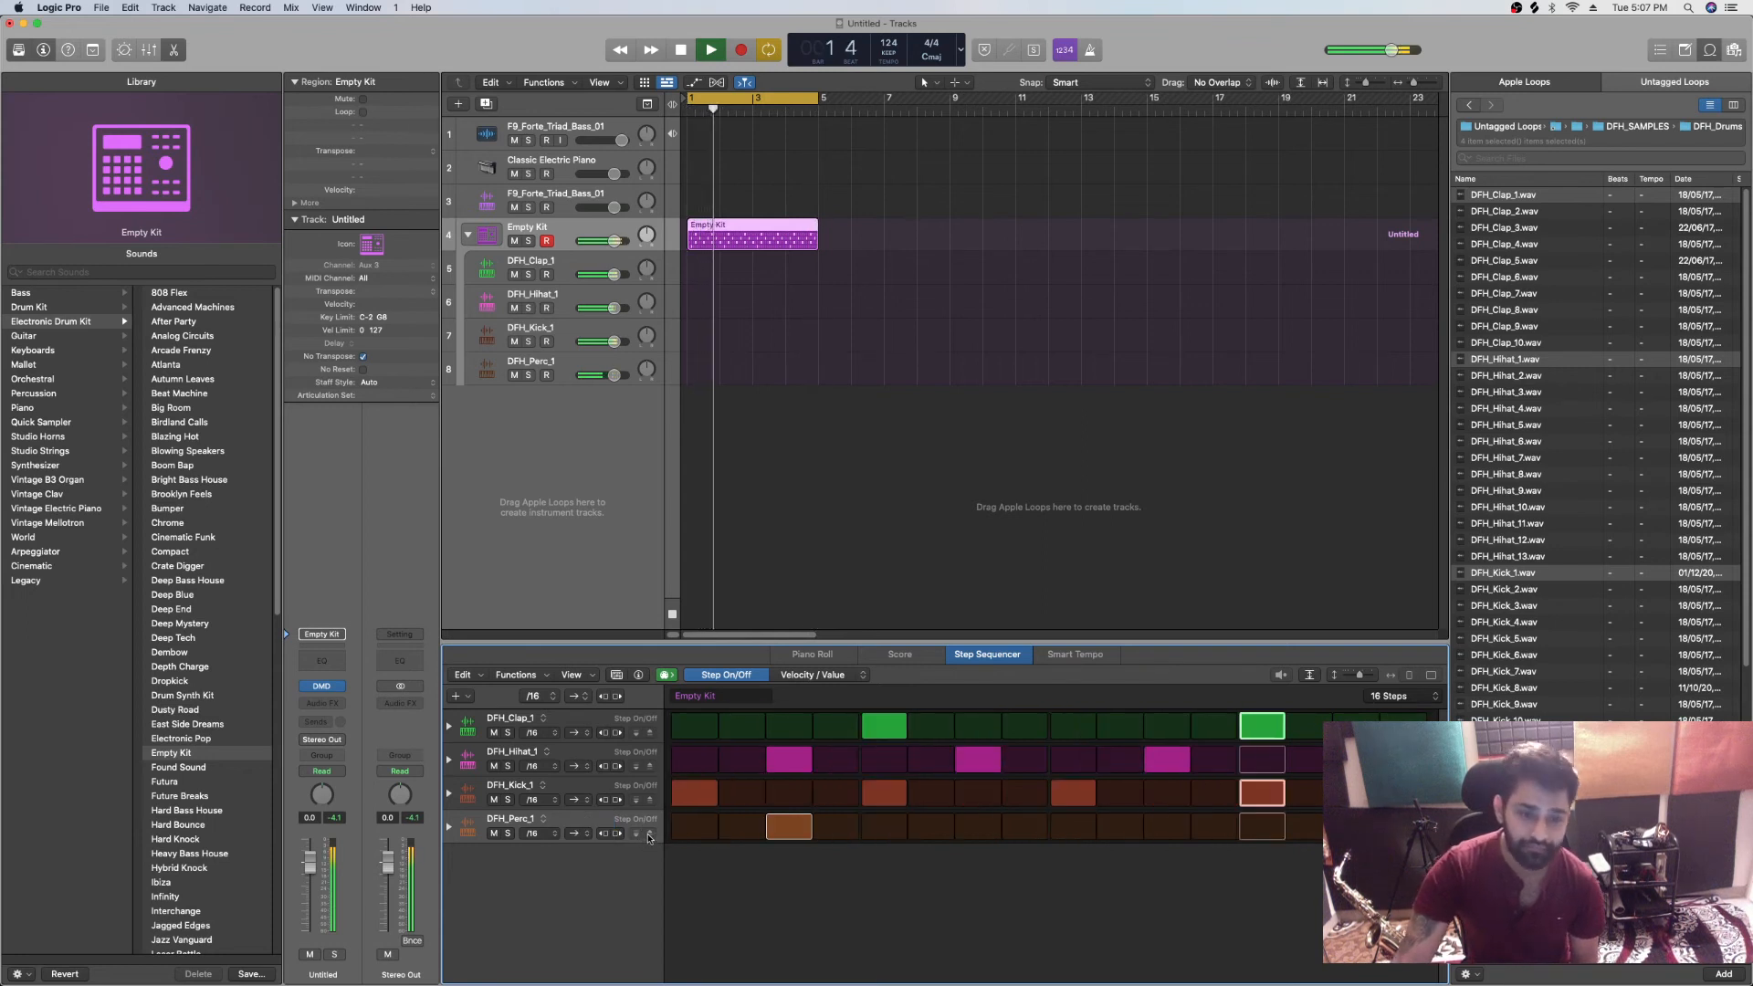
click(965, 838)
drag(1167, 826, 1308, 826)
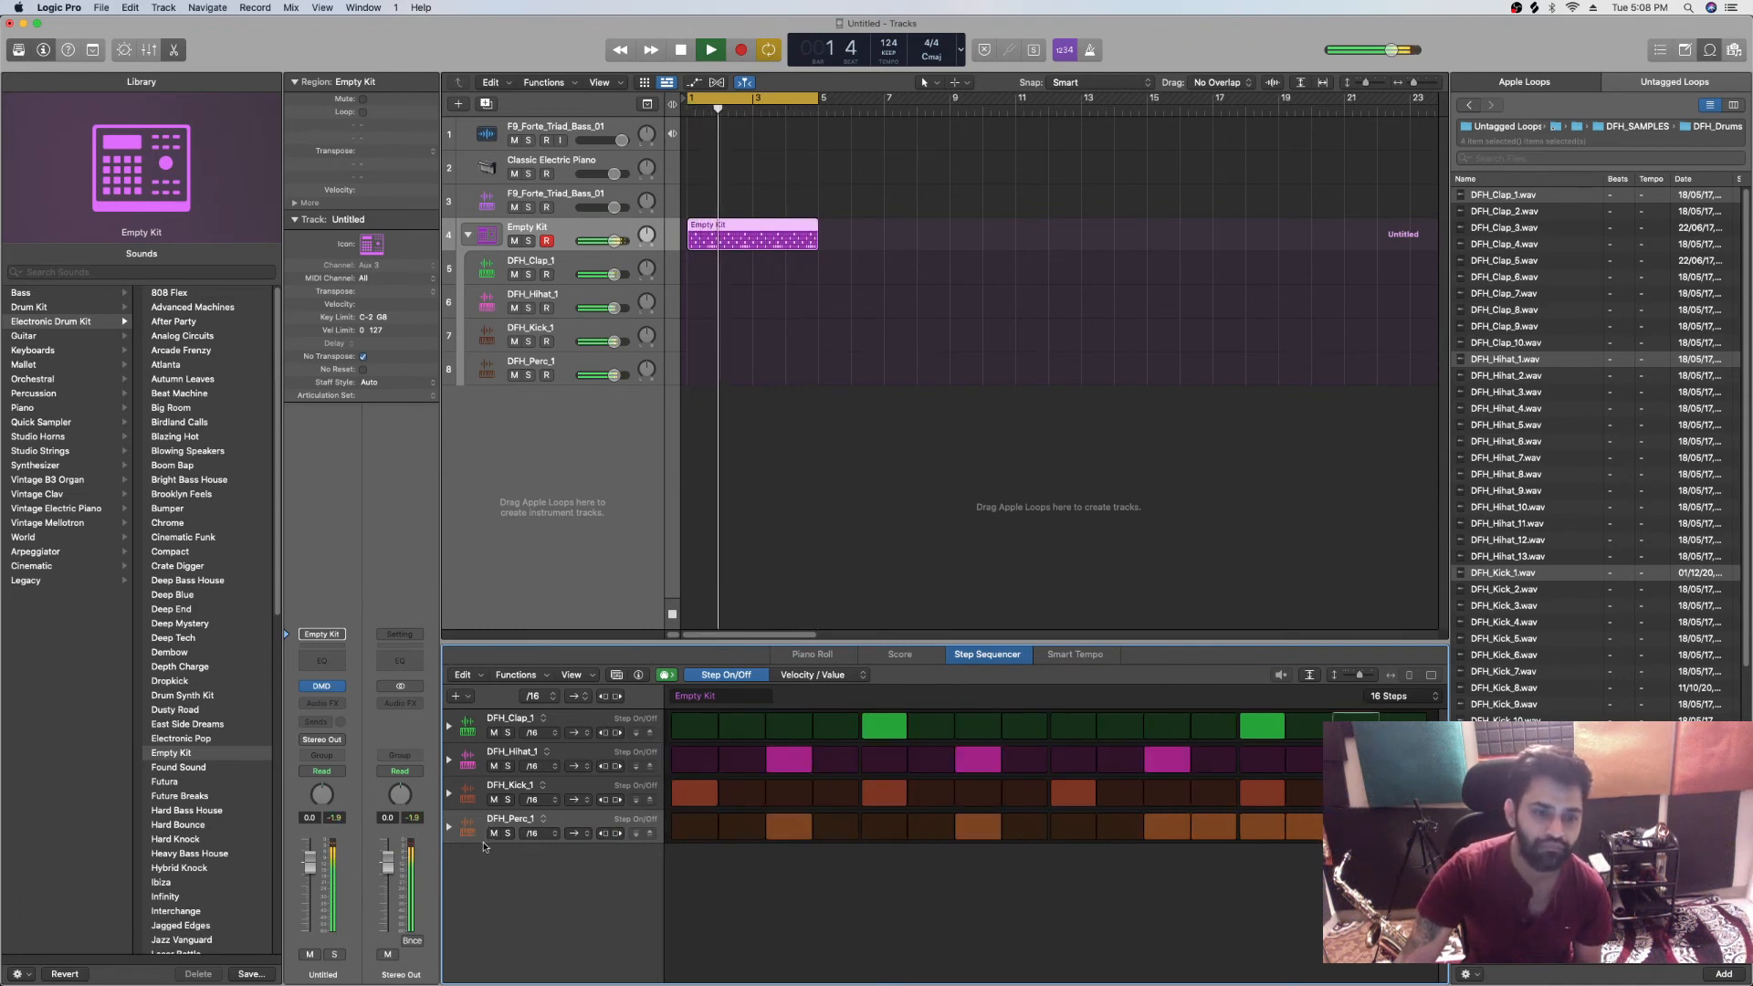
key(space)
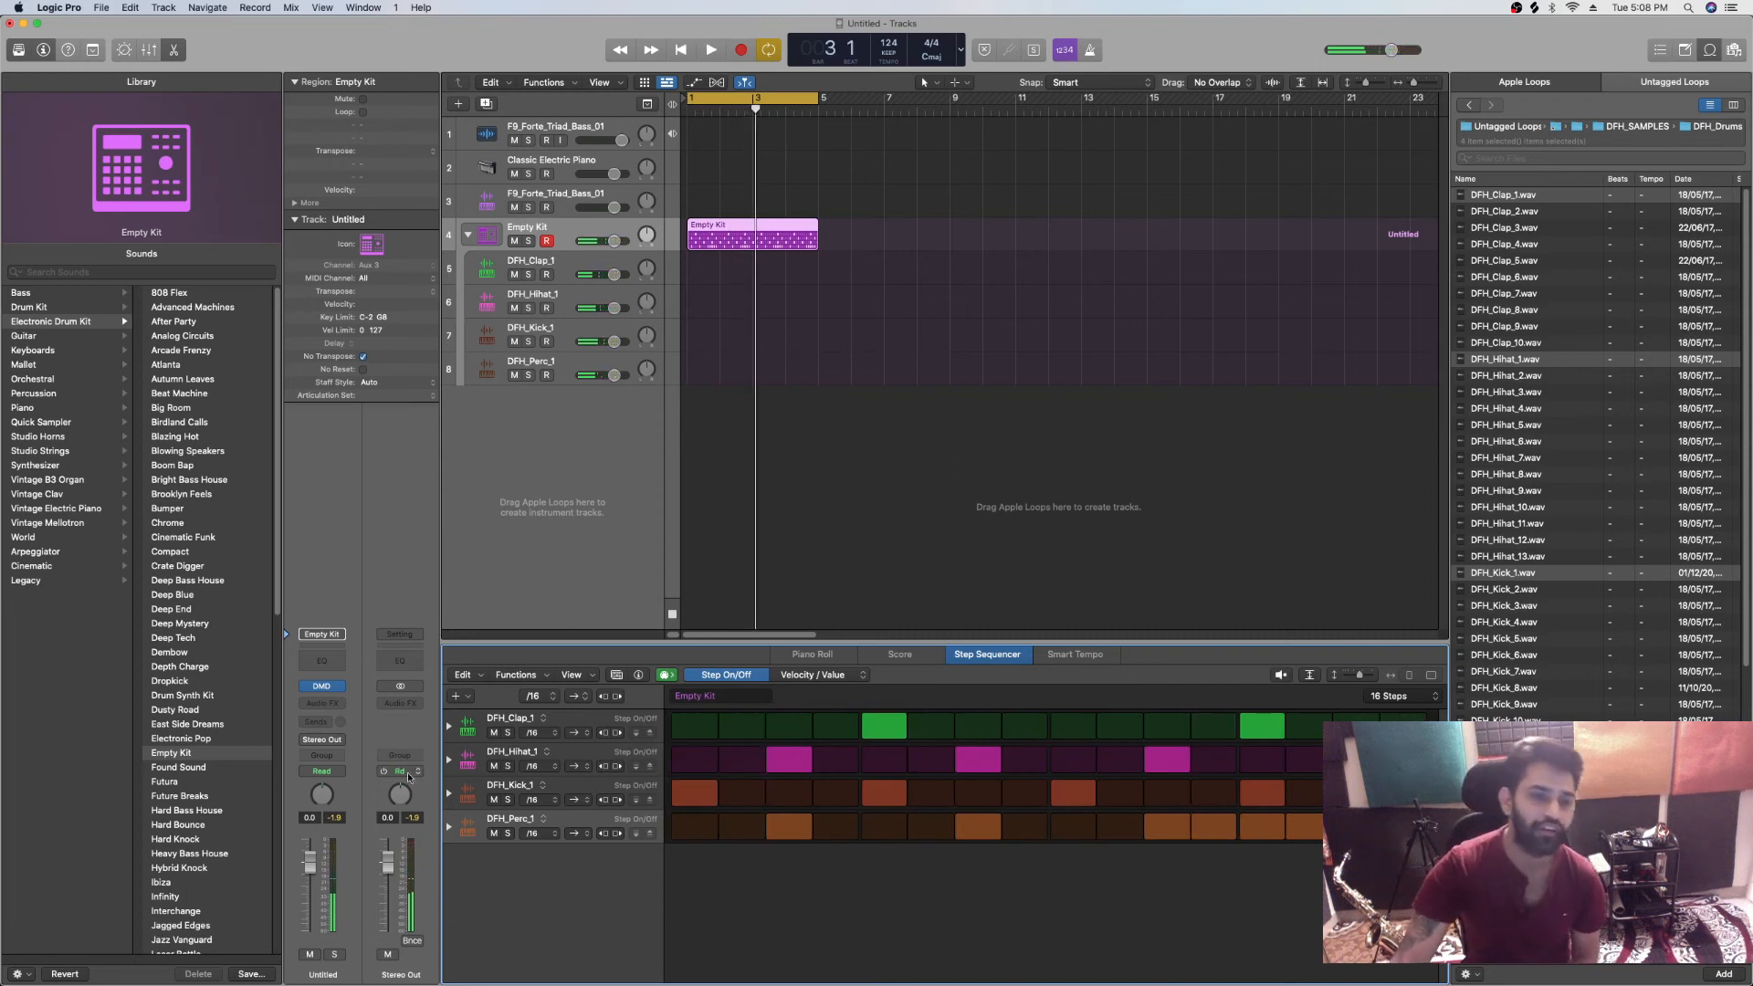
Step: Insert the stereo Remix FX multi-effect on the Empty Kit channel and move its window over the tracks area
click(322, 703)
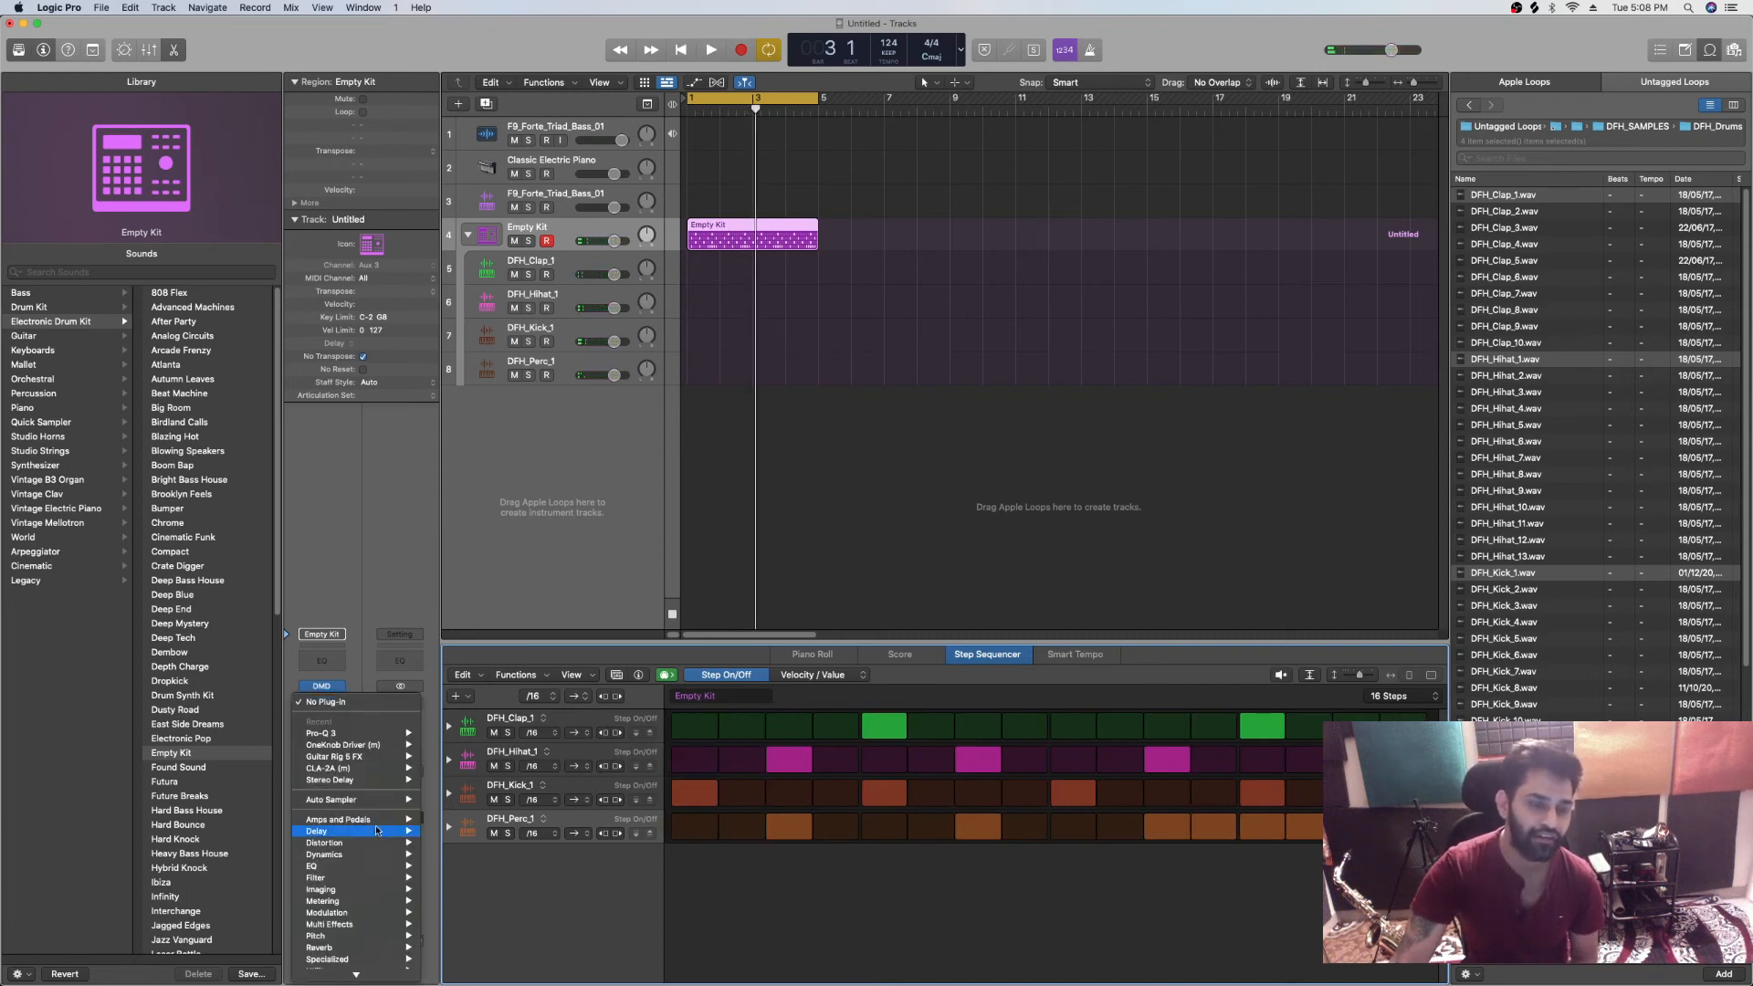
mouse_move(390, 931)
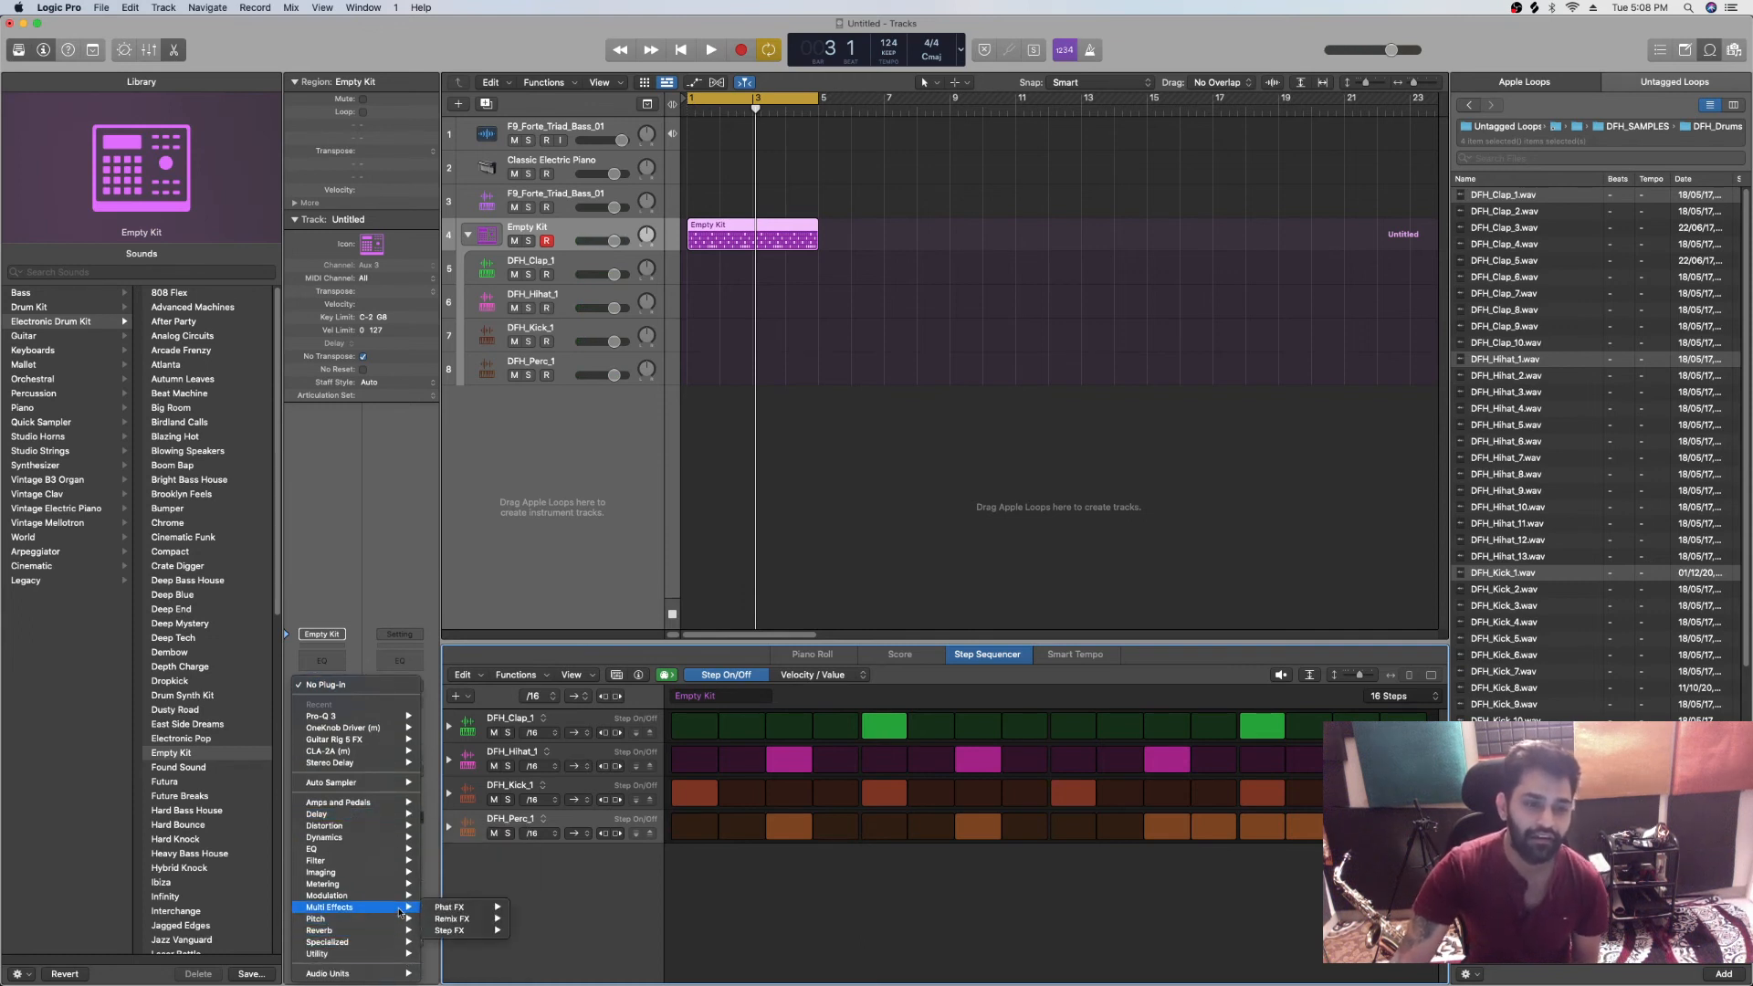
mouse_move(474, 919)
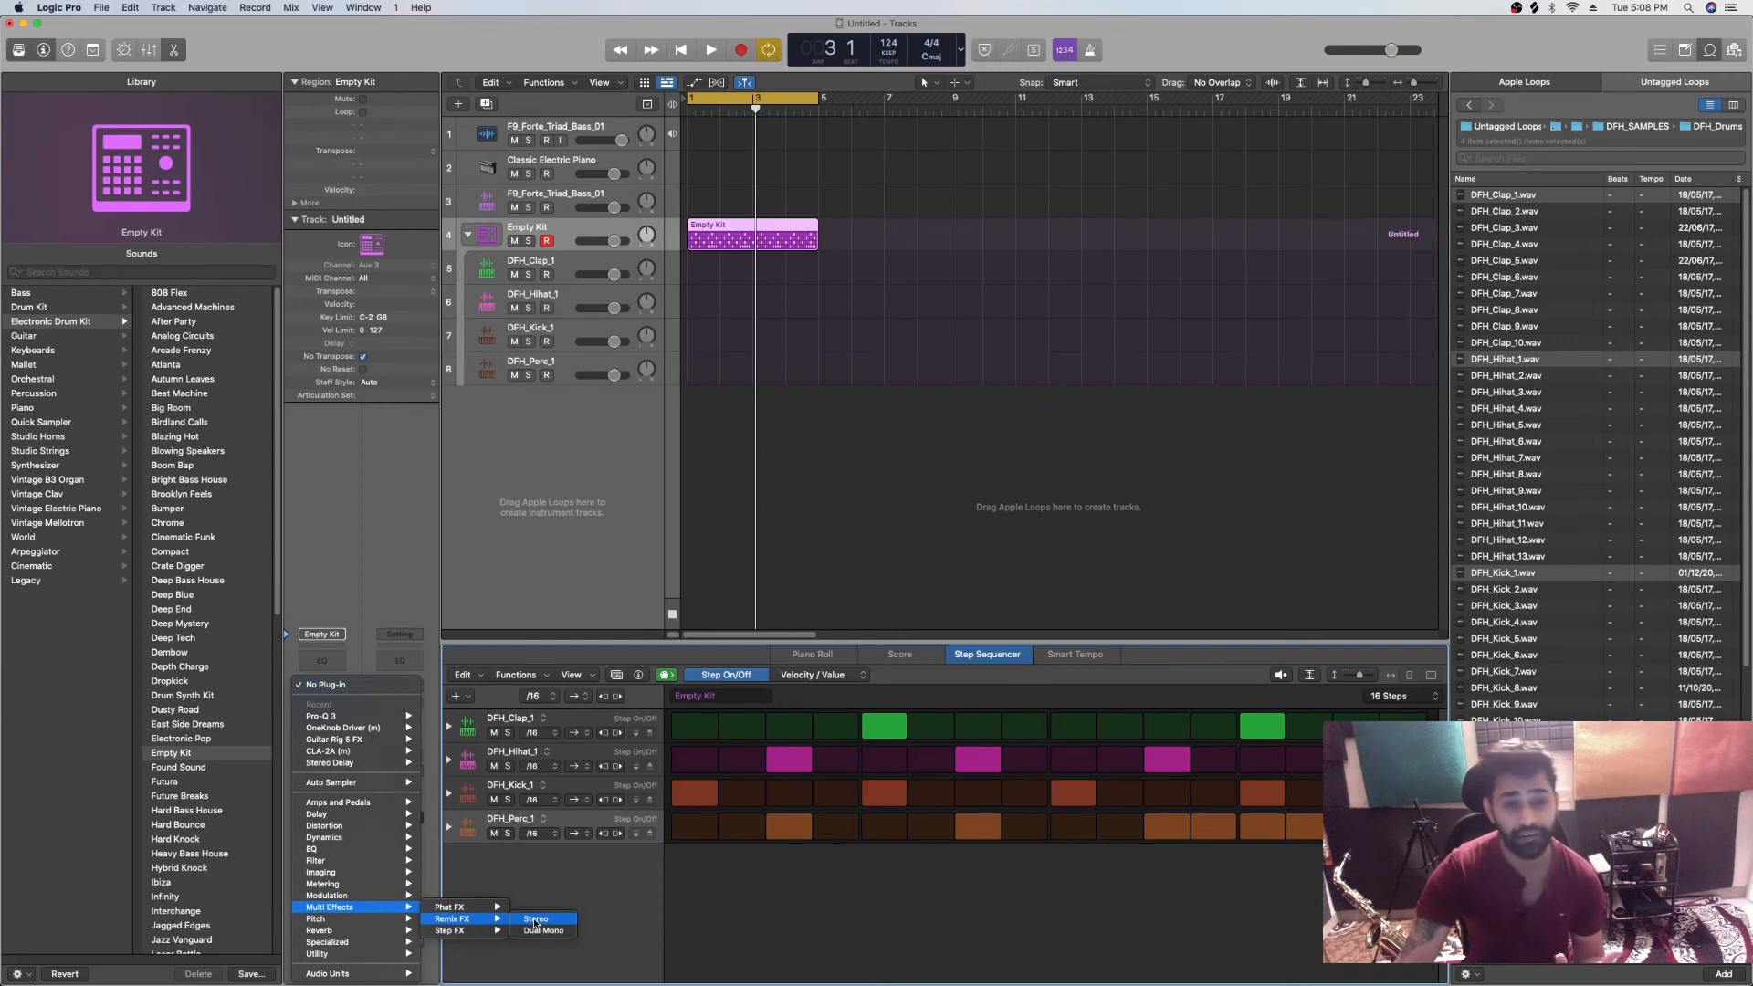
click(535, 920)
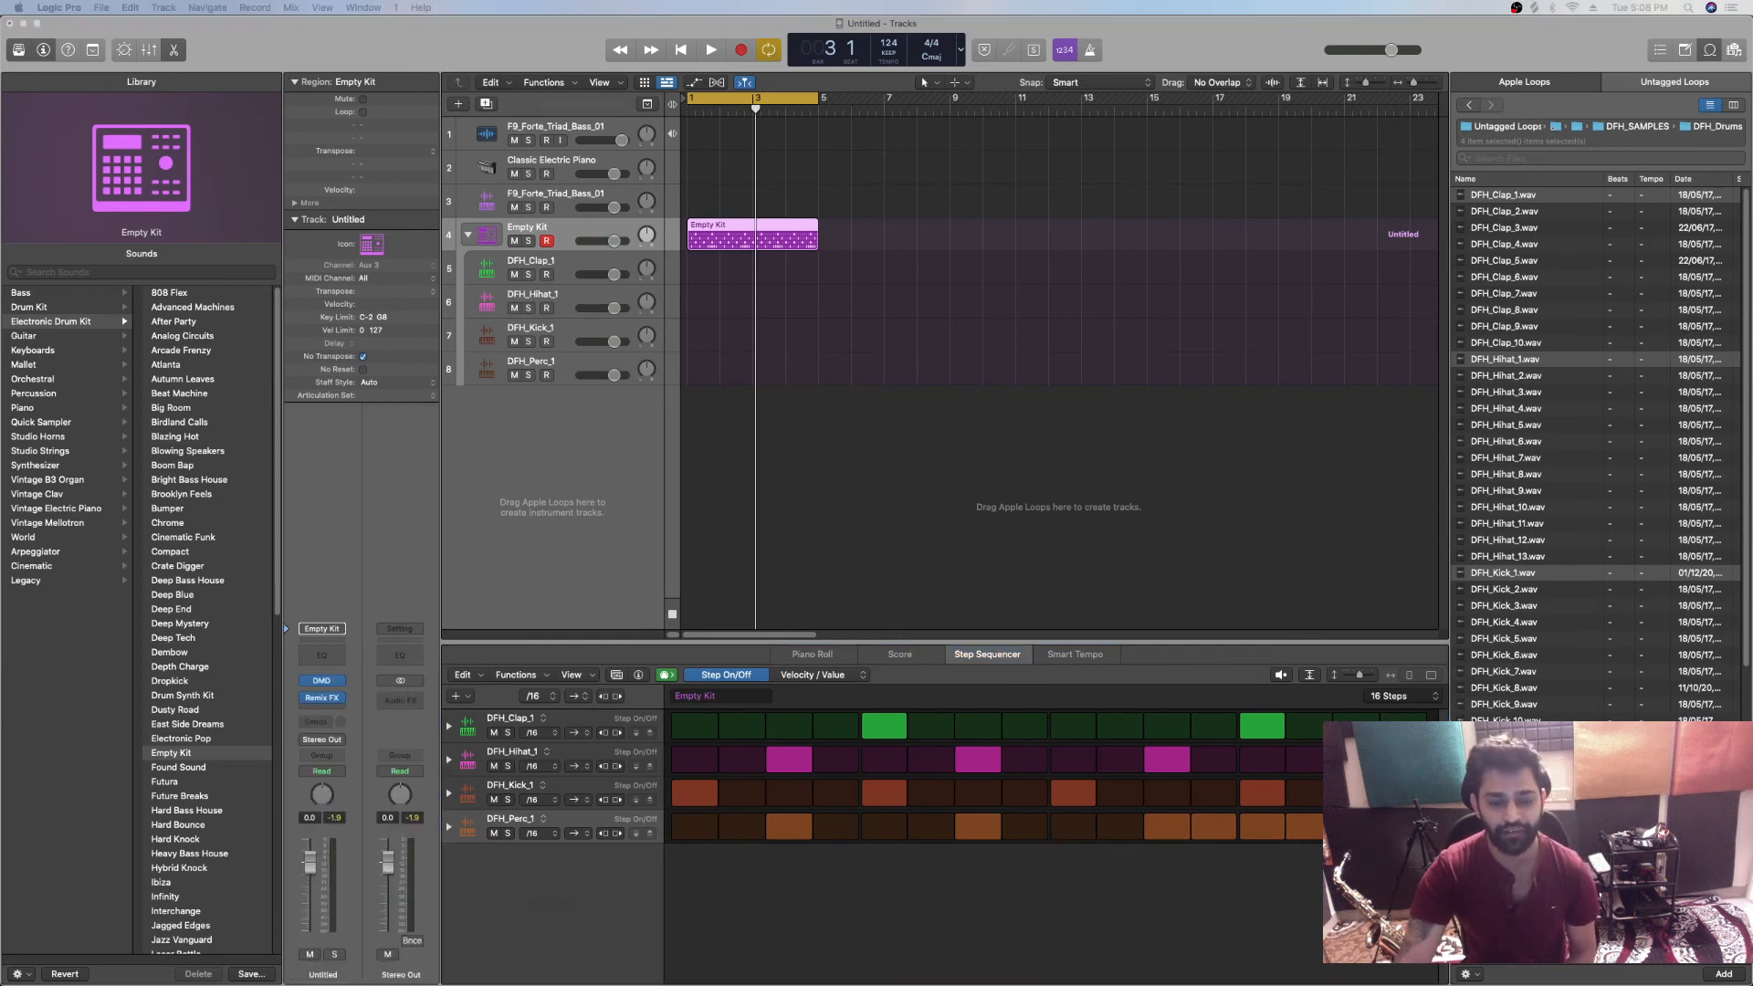
drag(963, 922, 1080, 303)
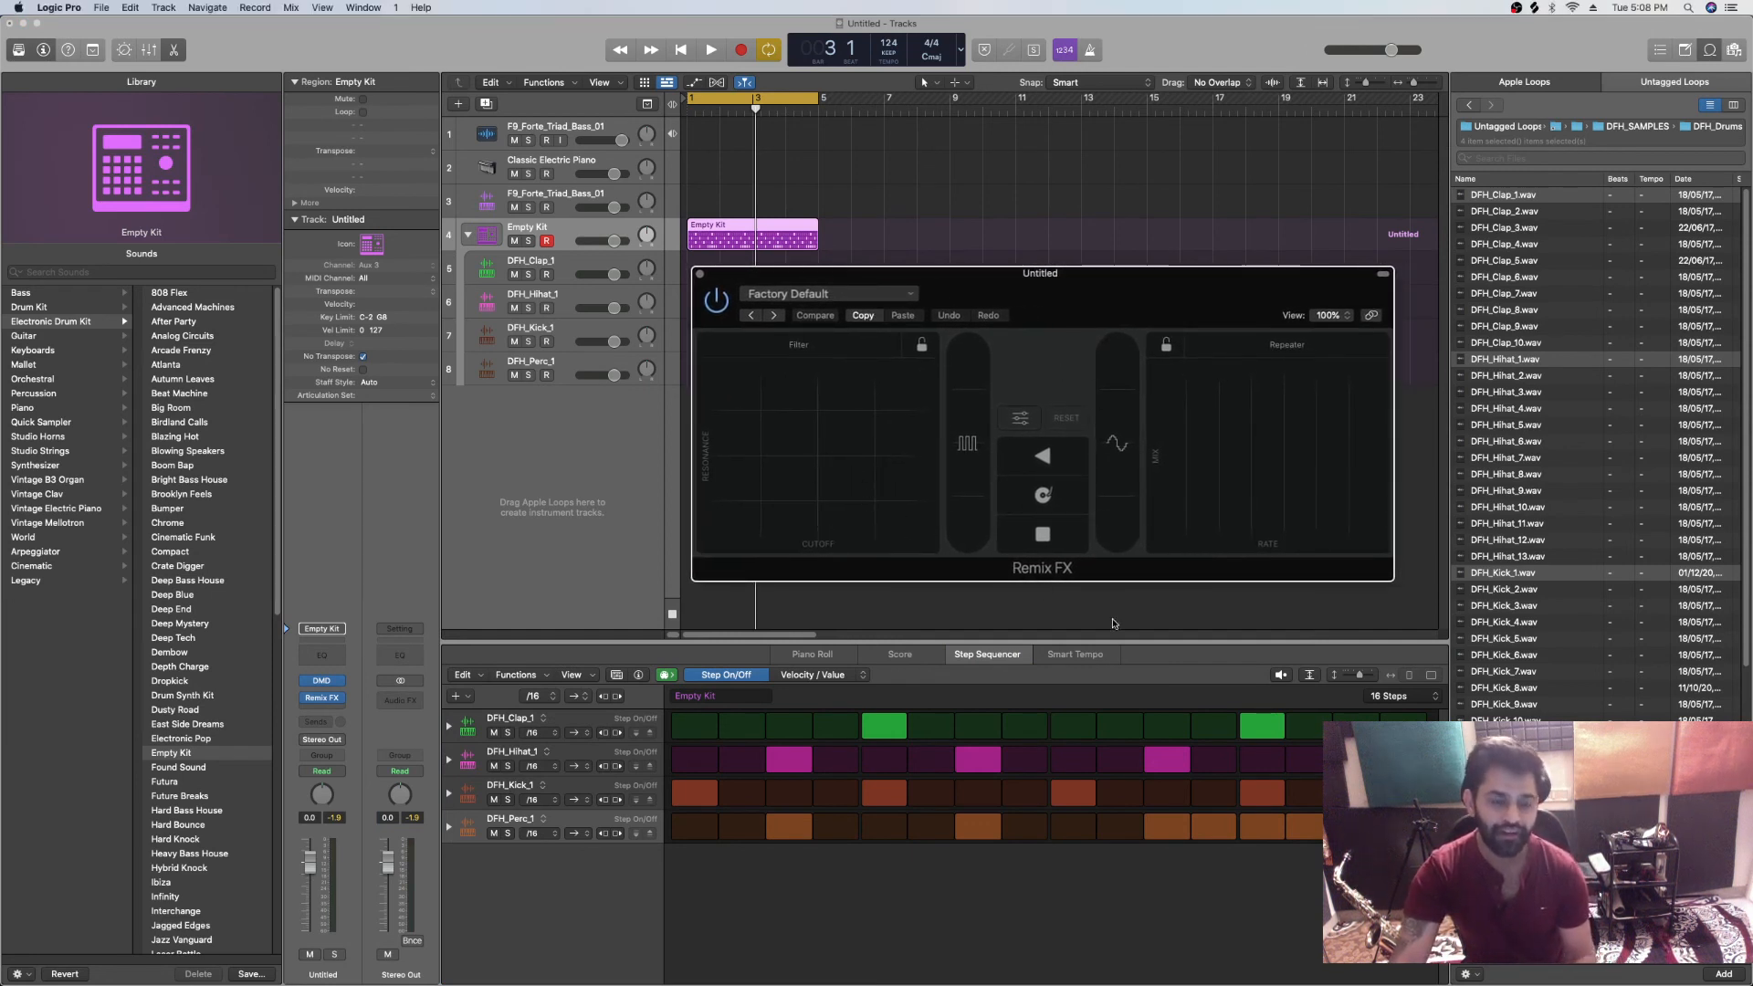
Step: Audition Remix FX's Filter and Repeater pads during playback and view the effects available for the Repeater pad
key(space)
drag(772, 497, 811, 498)
drag(1198, 522, 1292, 427)
drag(1223, 493, 1260, 473)
key(space)
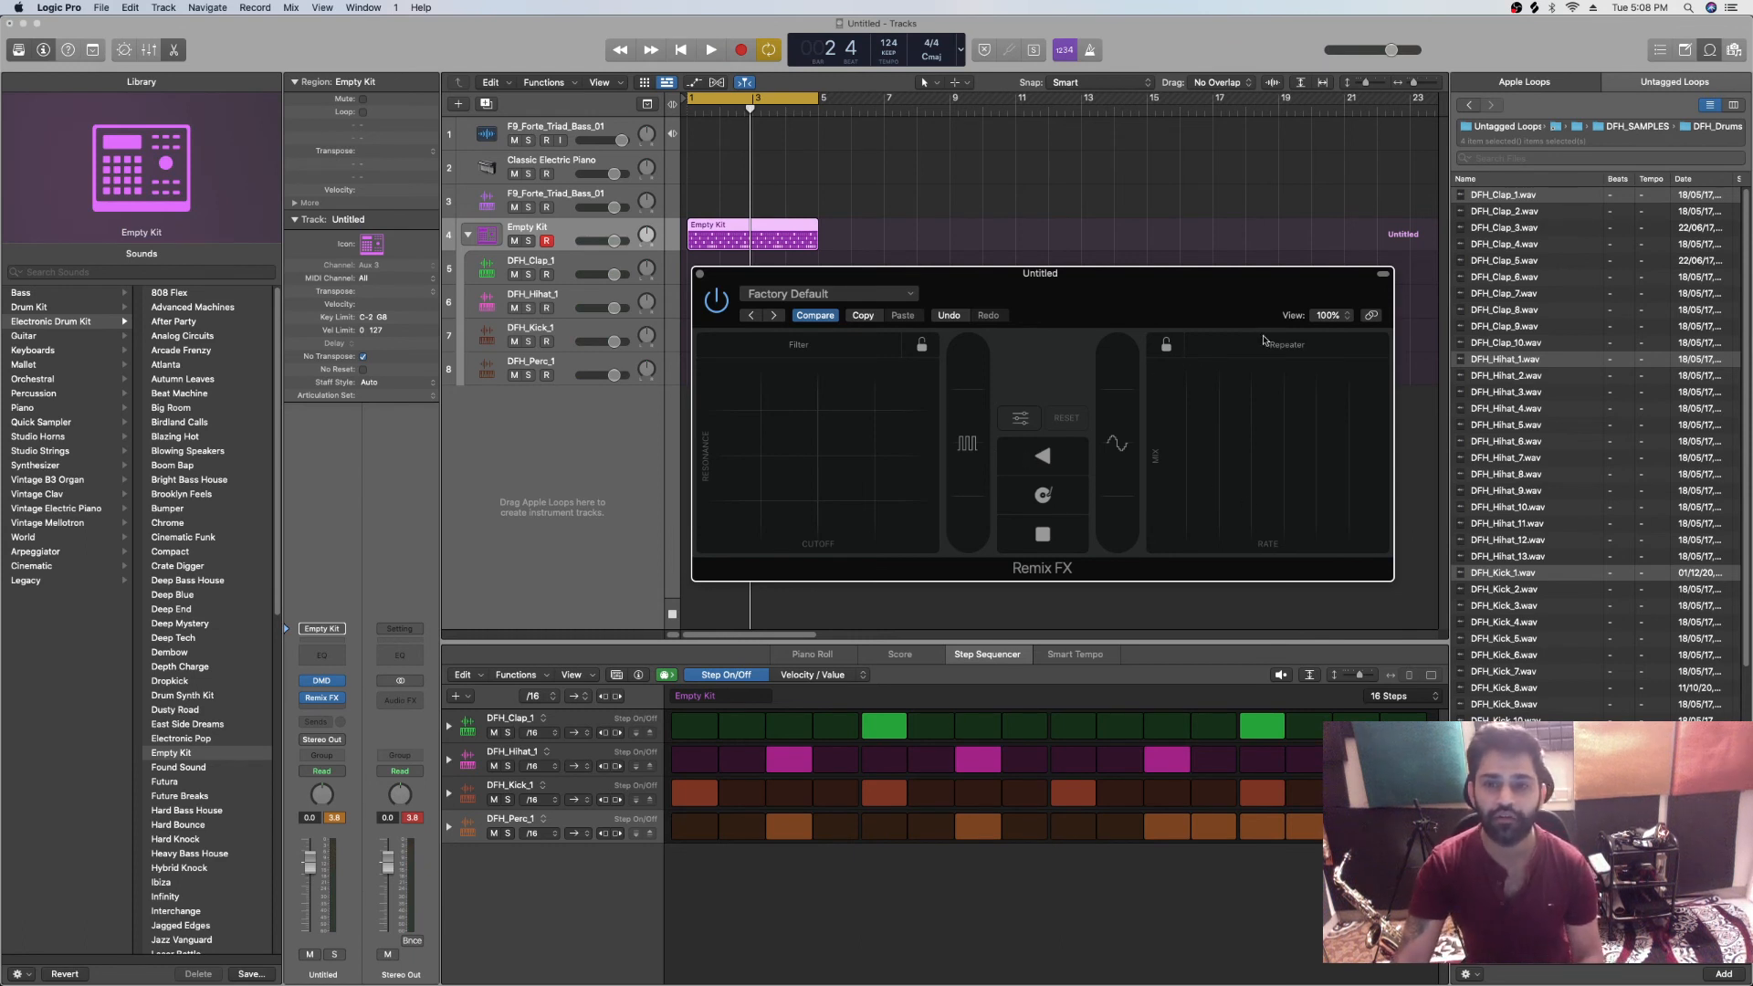
click(1265, 341)
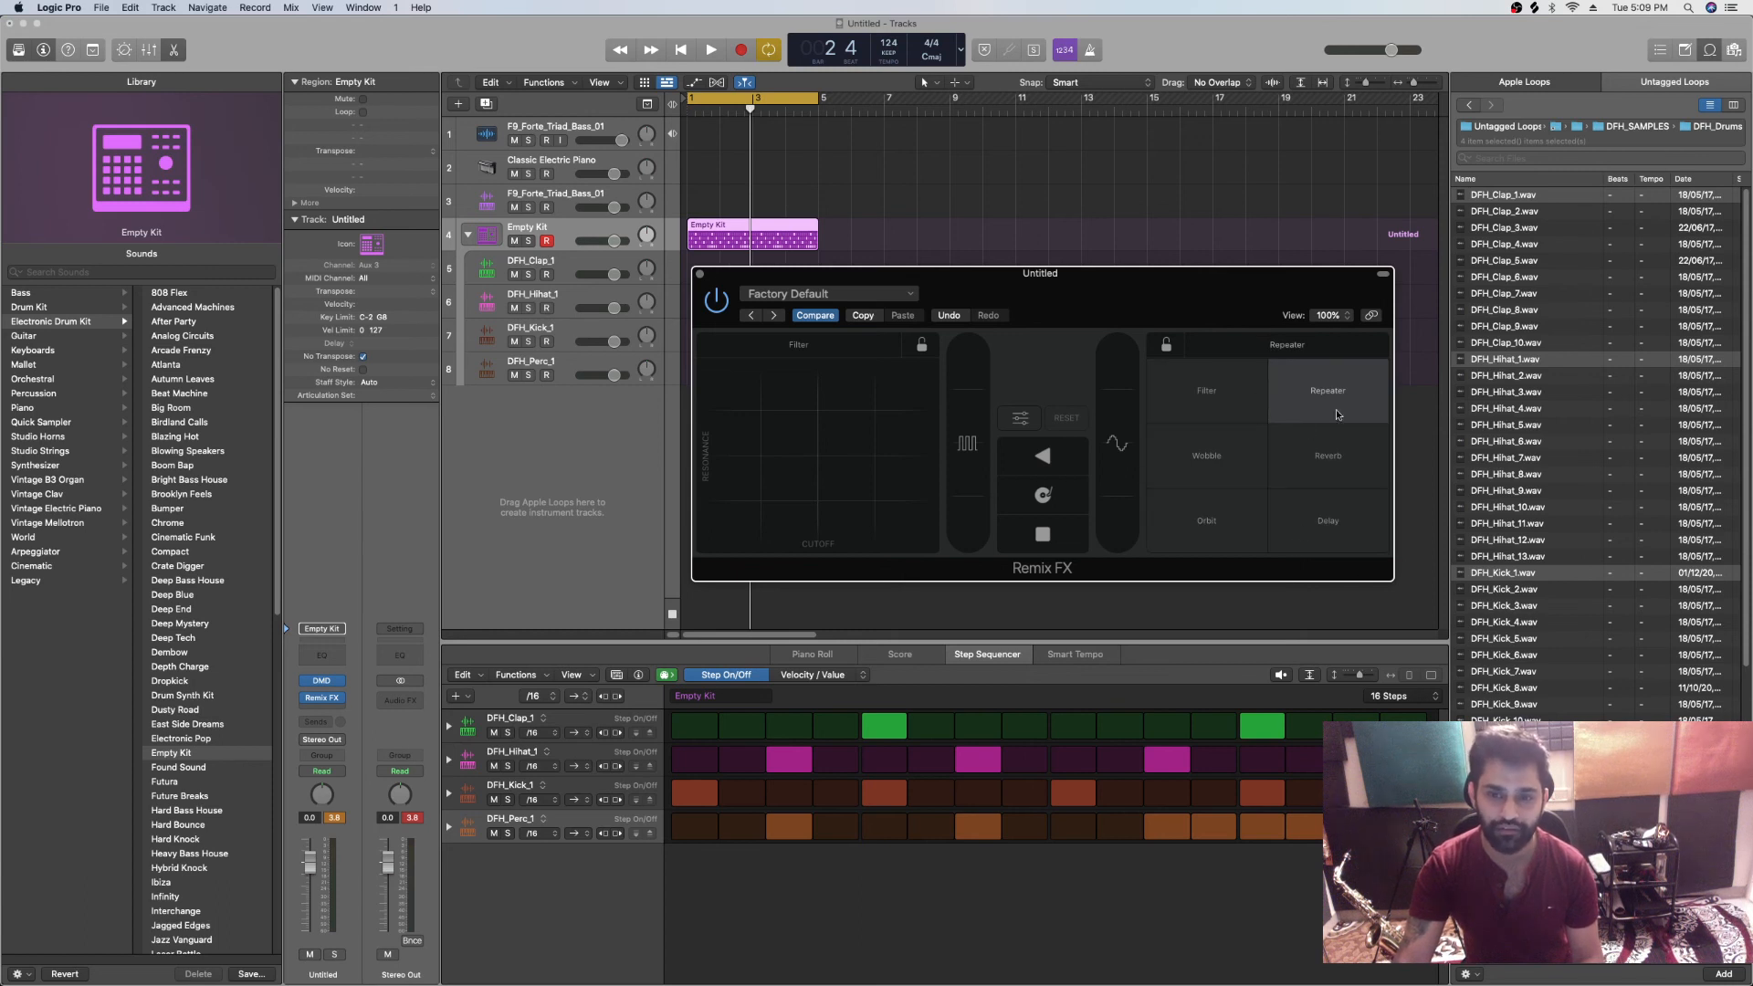
click(1306, 347)
Step: Audition Remix FX's reverse, scratch and tape stop effects during playback, and close the plug-in window
key(space)
click(1049, 459)
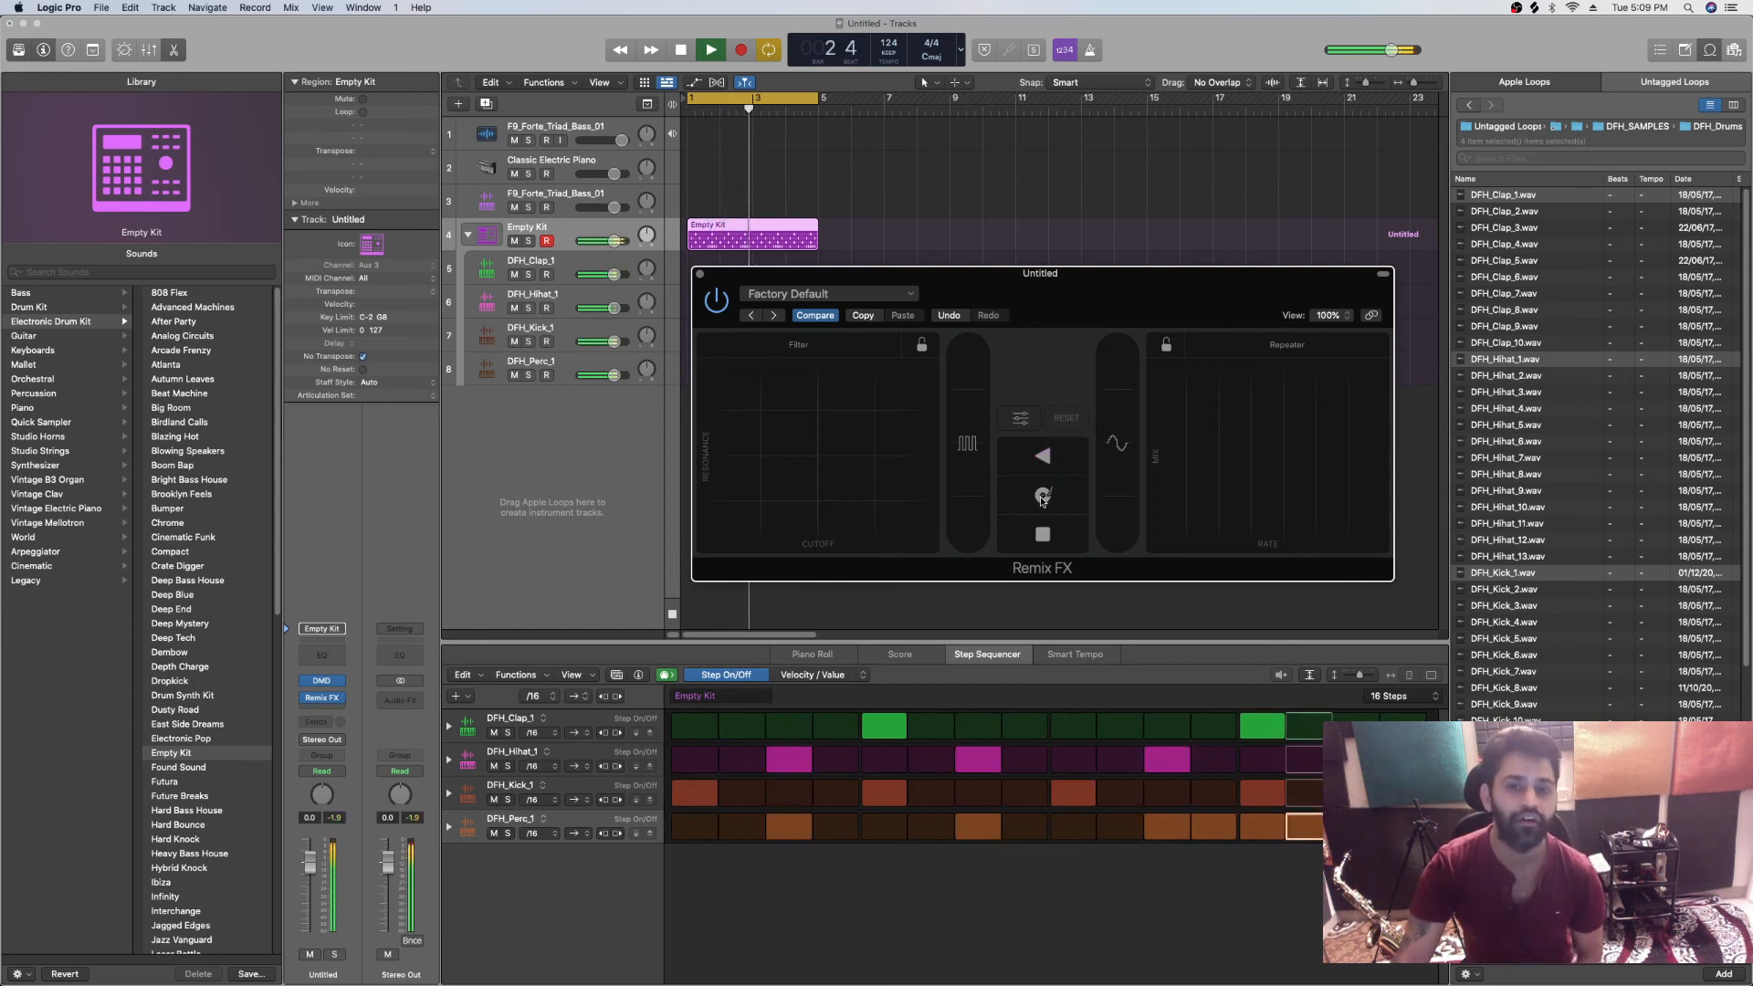
click(1042, 497)
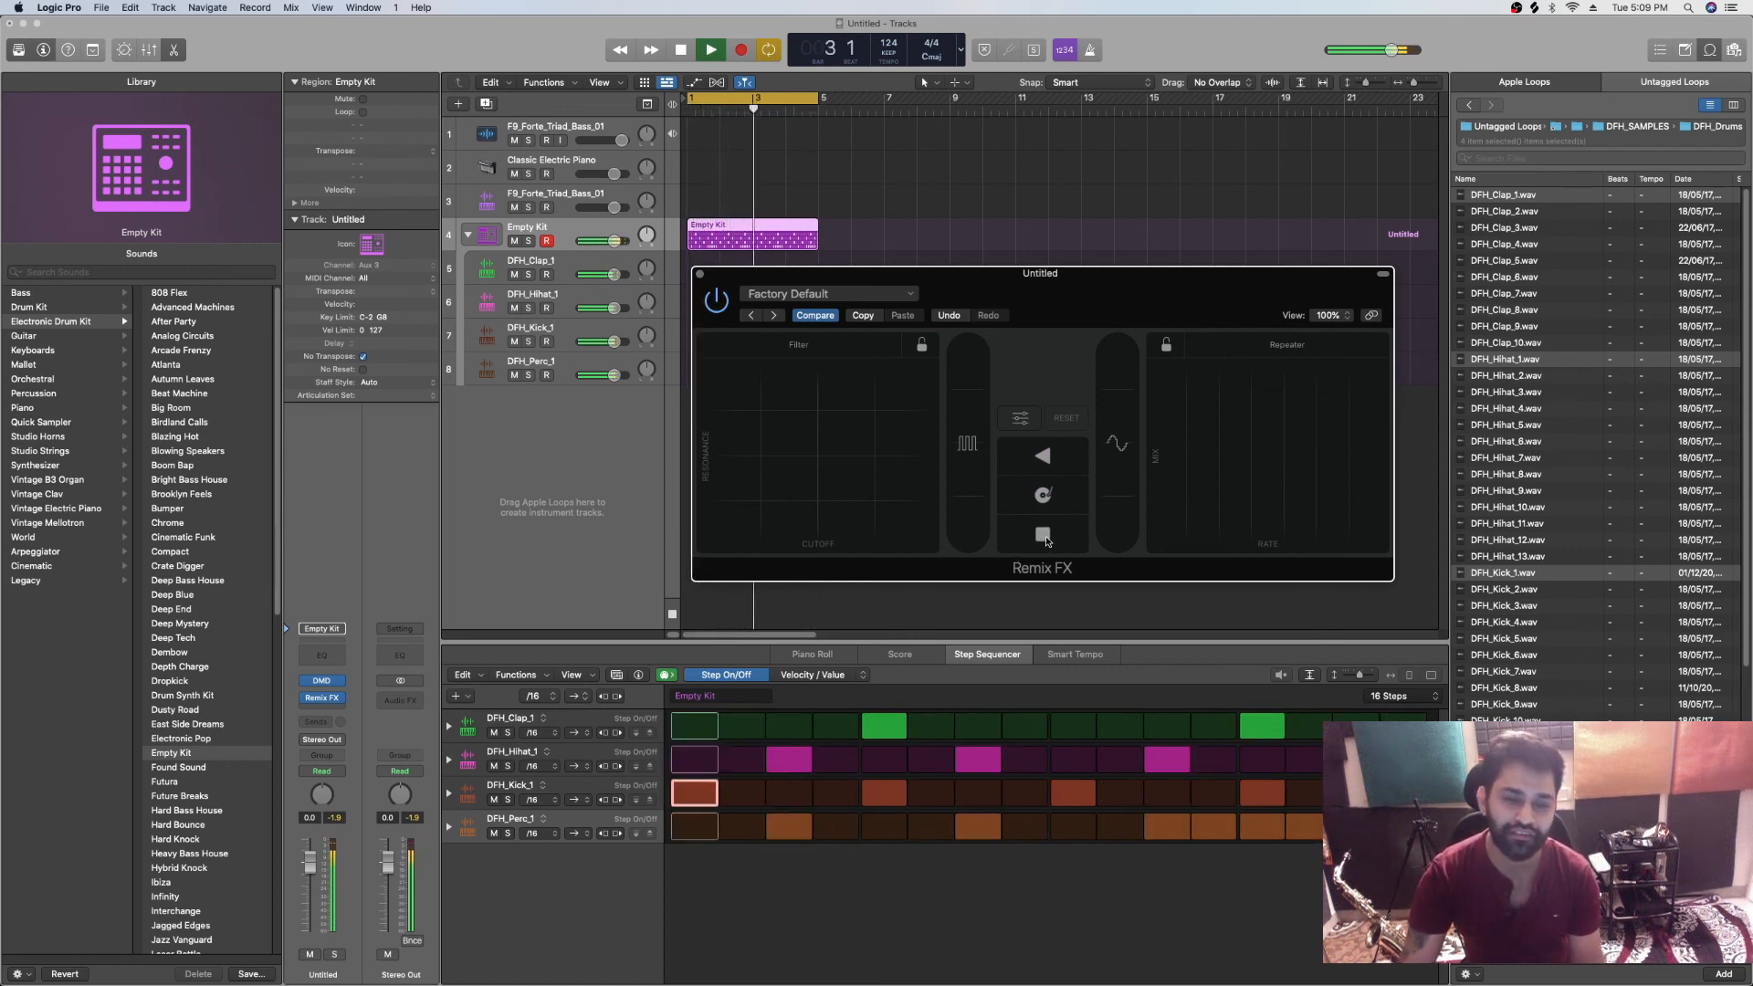
click(1047, 540)
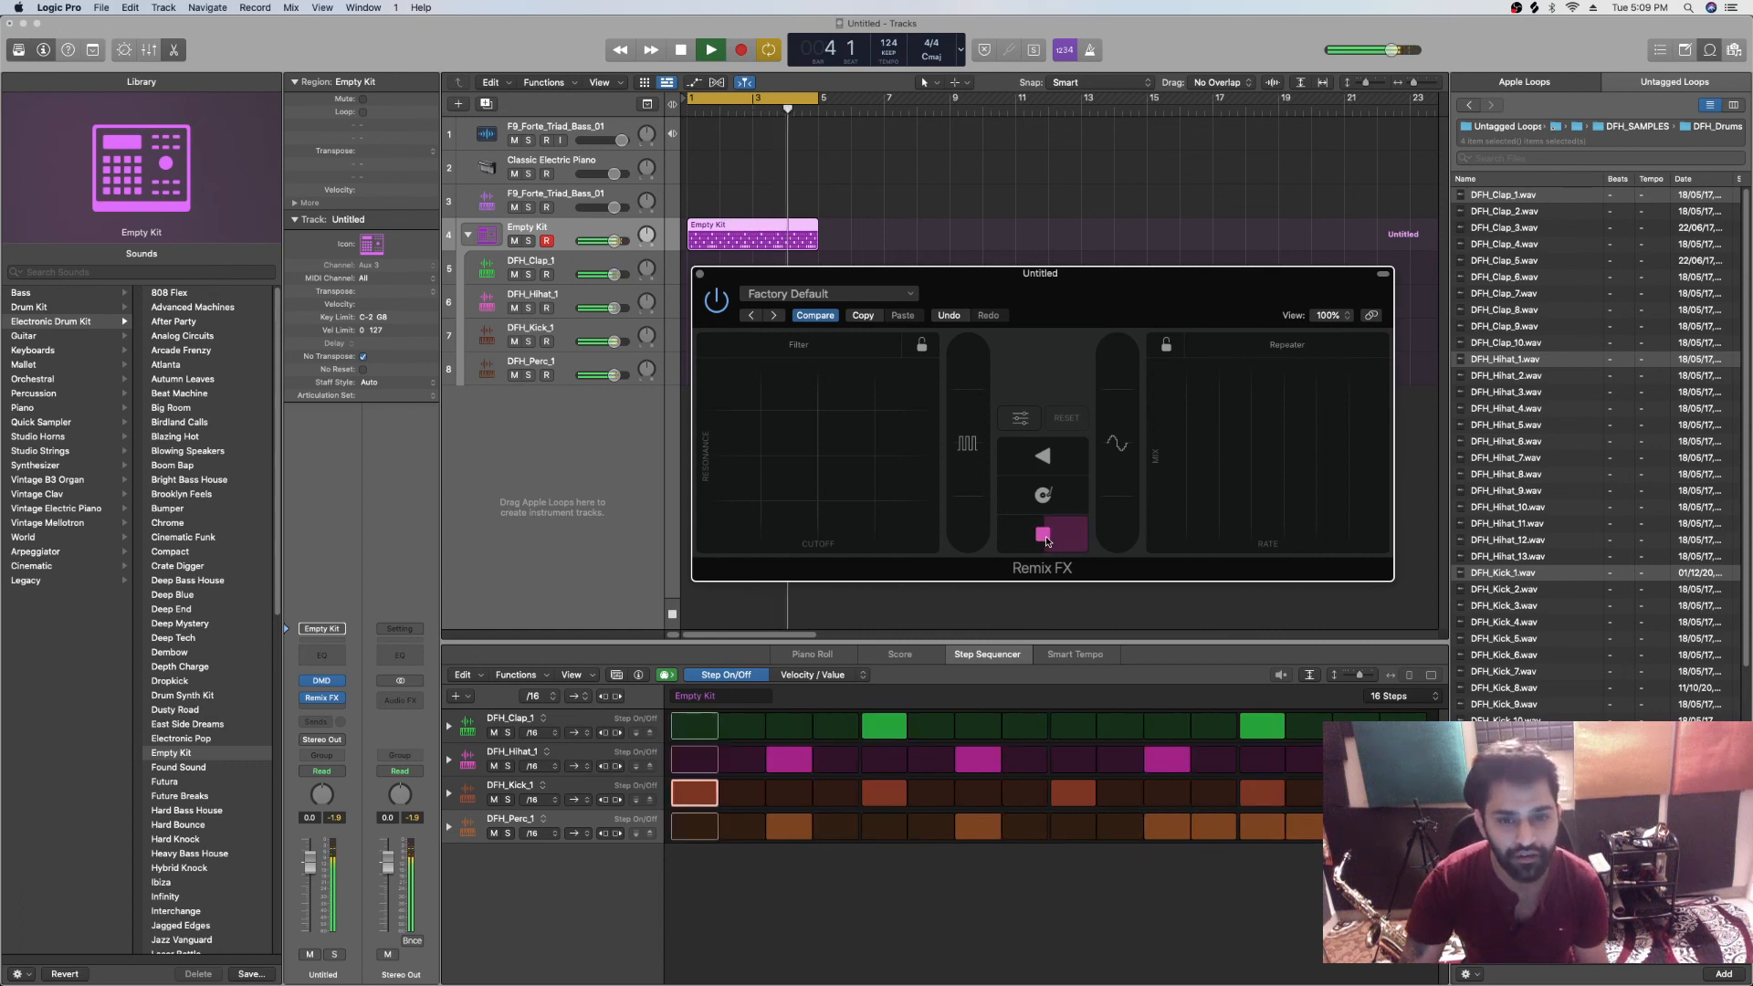
key(space)
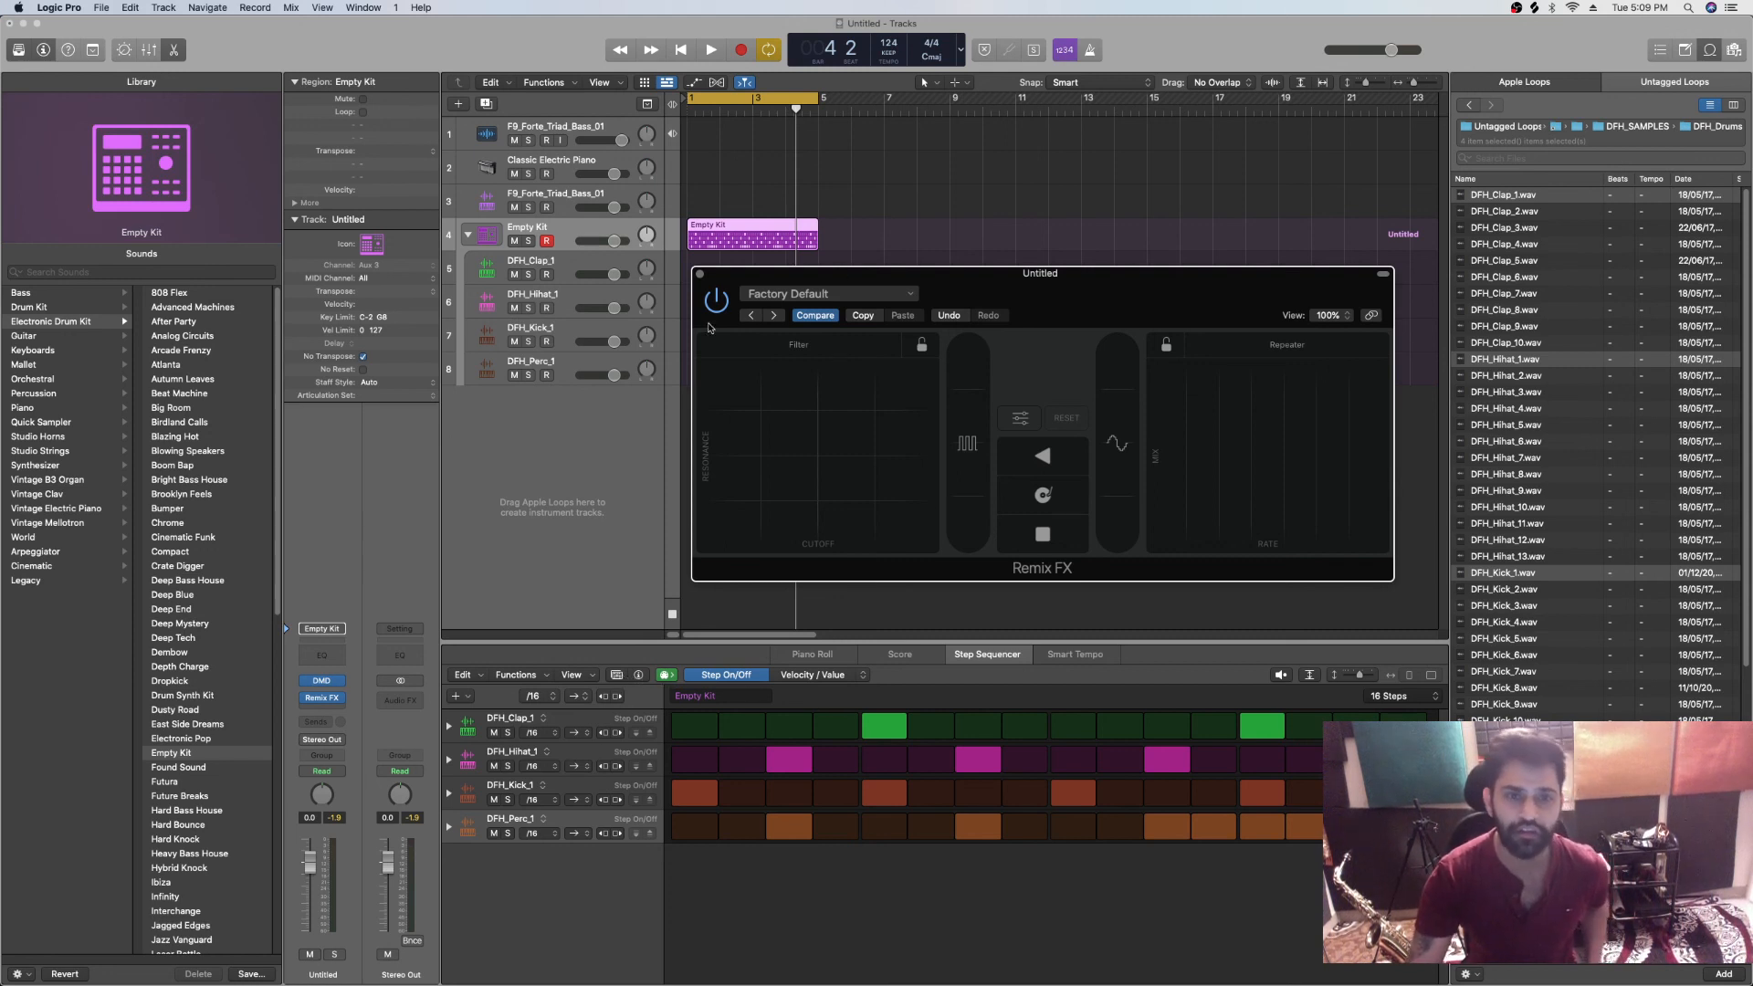
click(699, 274)
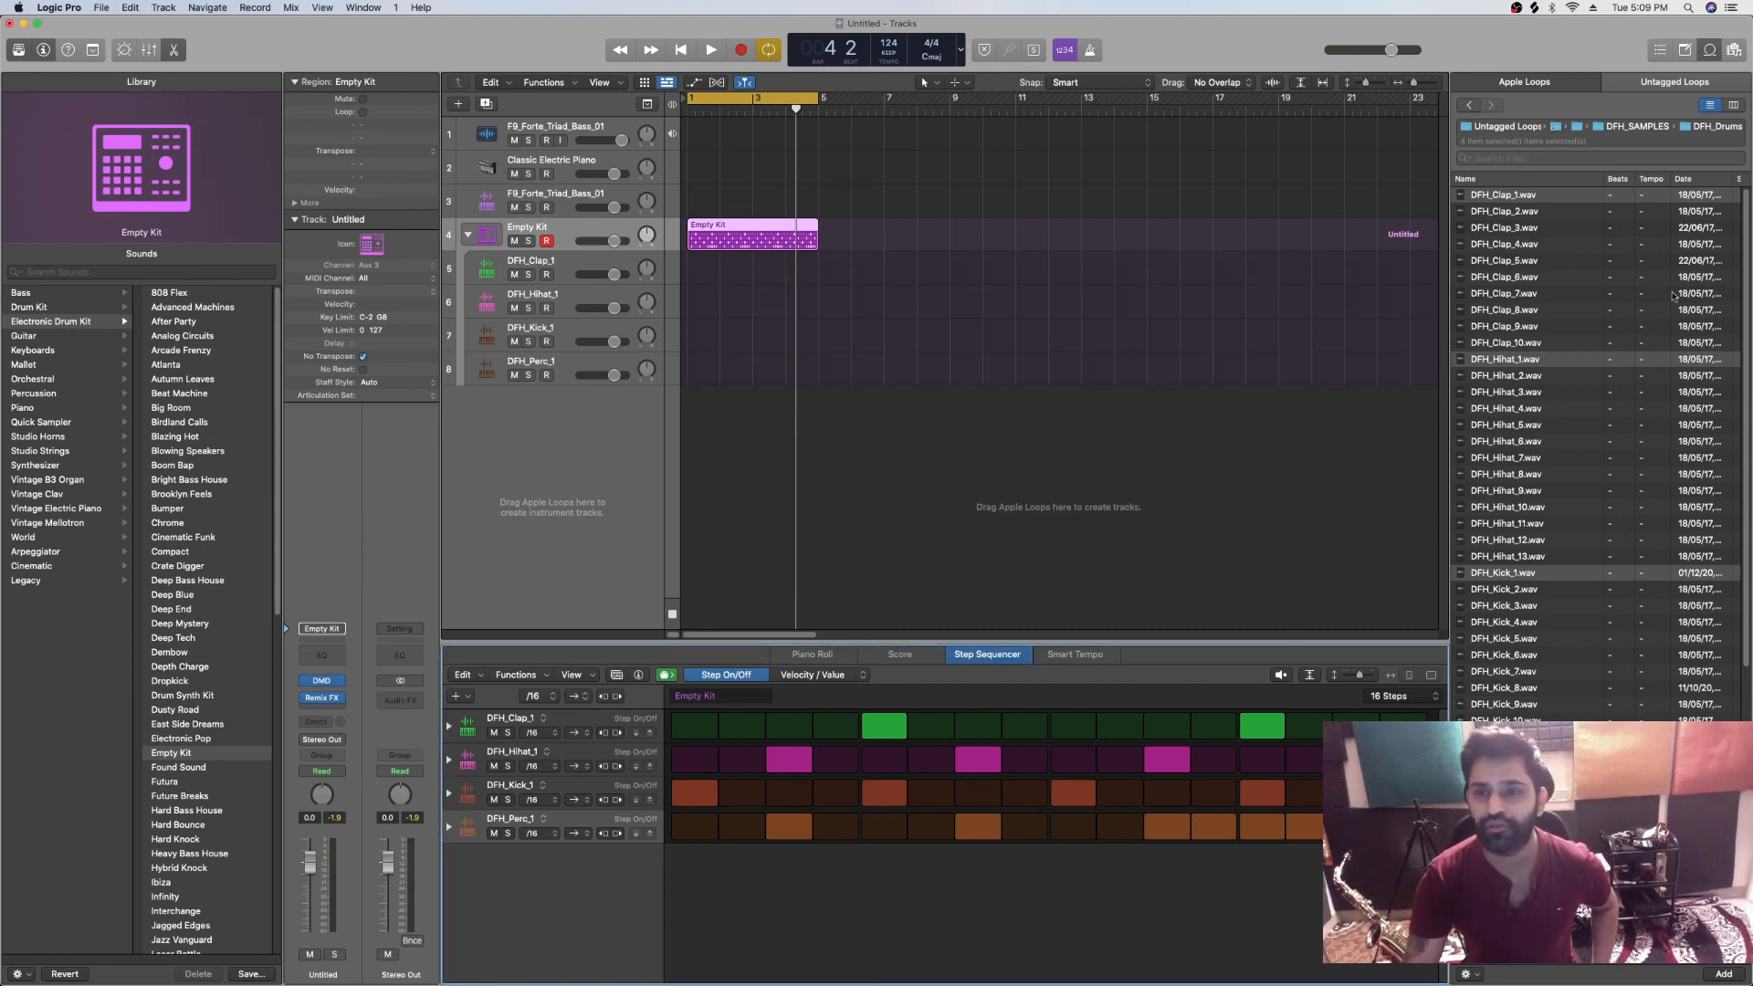
Step: Hide the loop browser and collapse the Empty Kit track's subtracks
click(1709, 49)
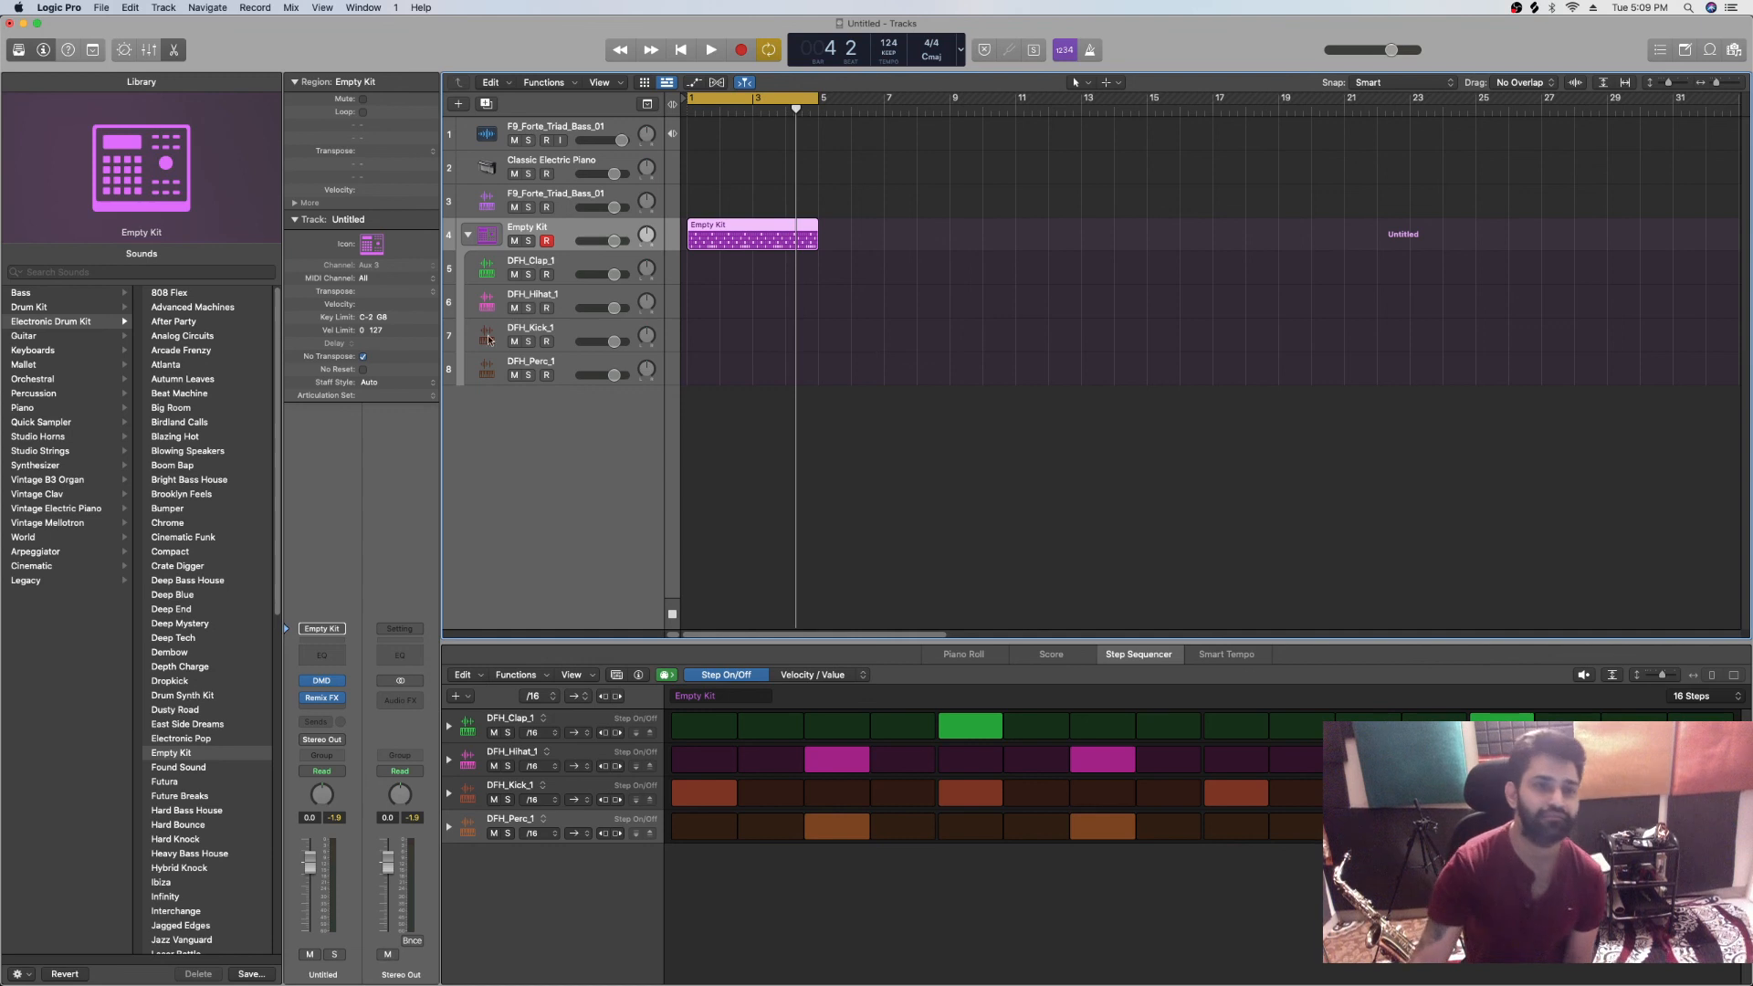
mouse_move(2, 220)
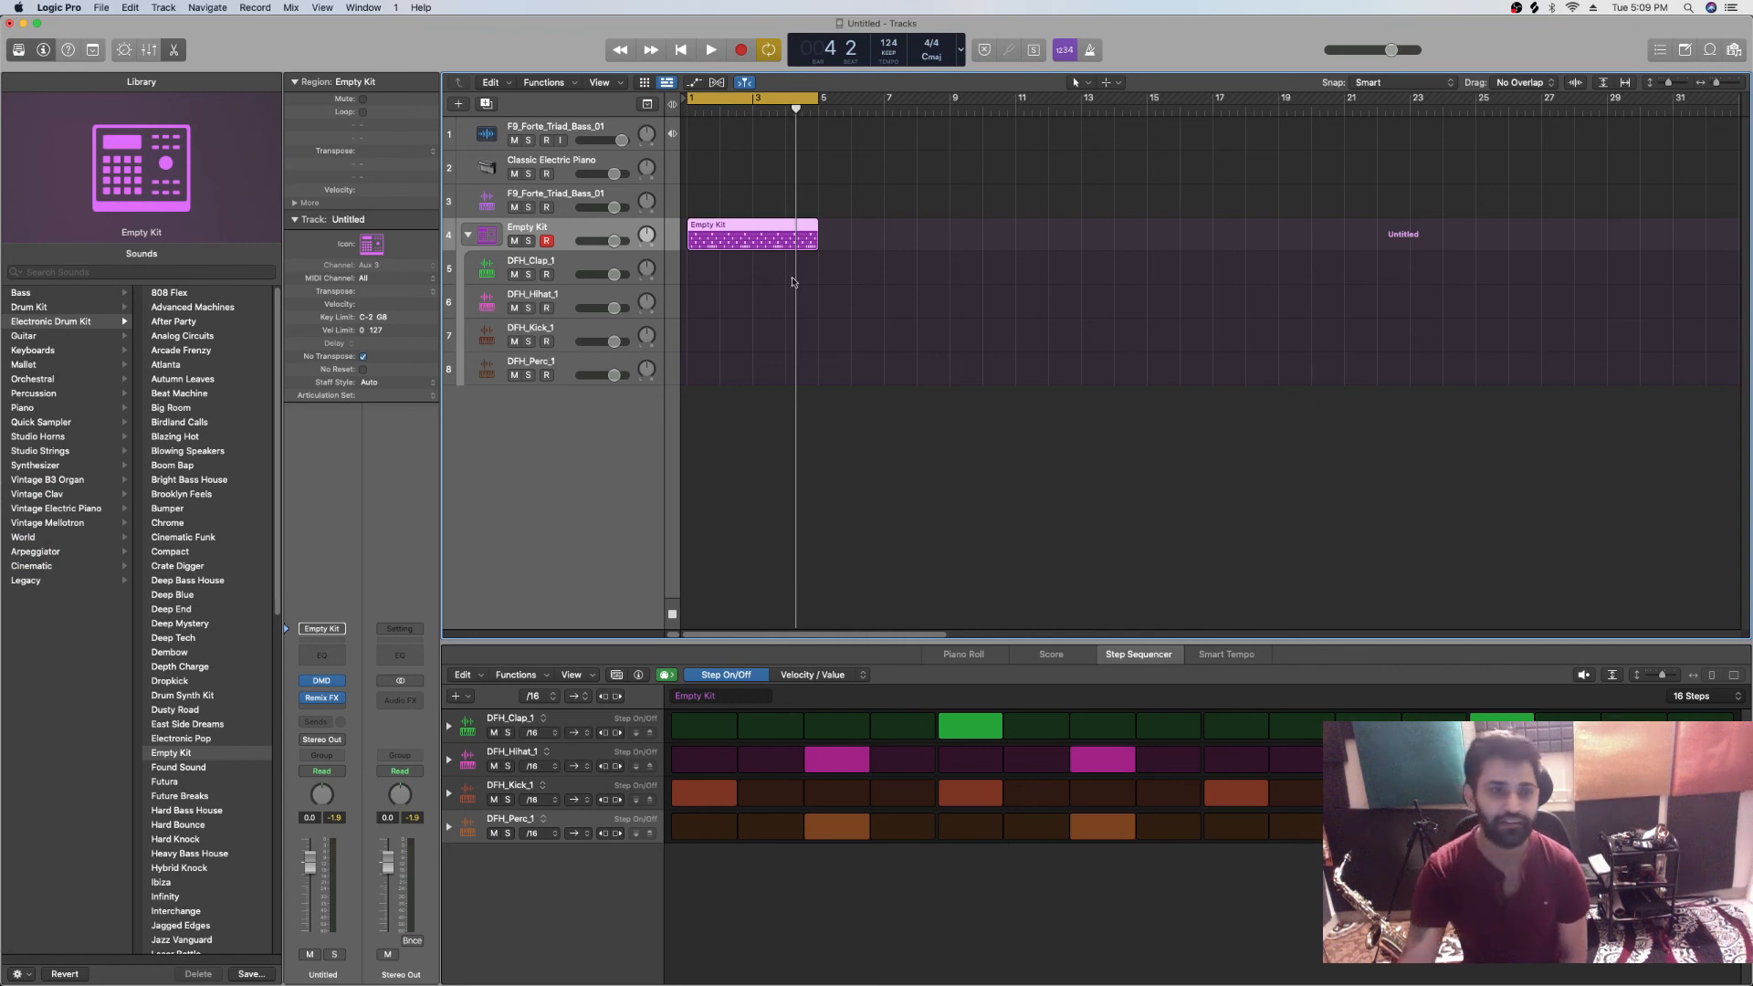
click(467, 235)
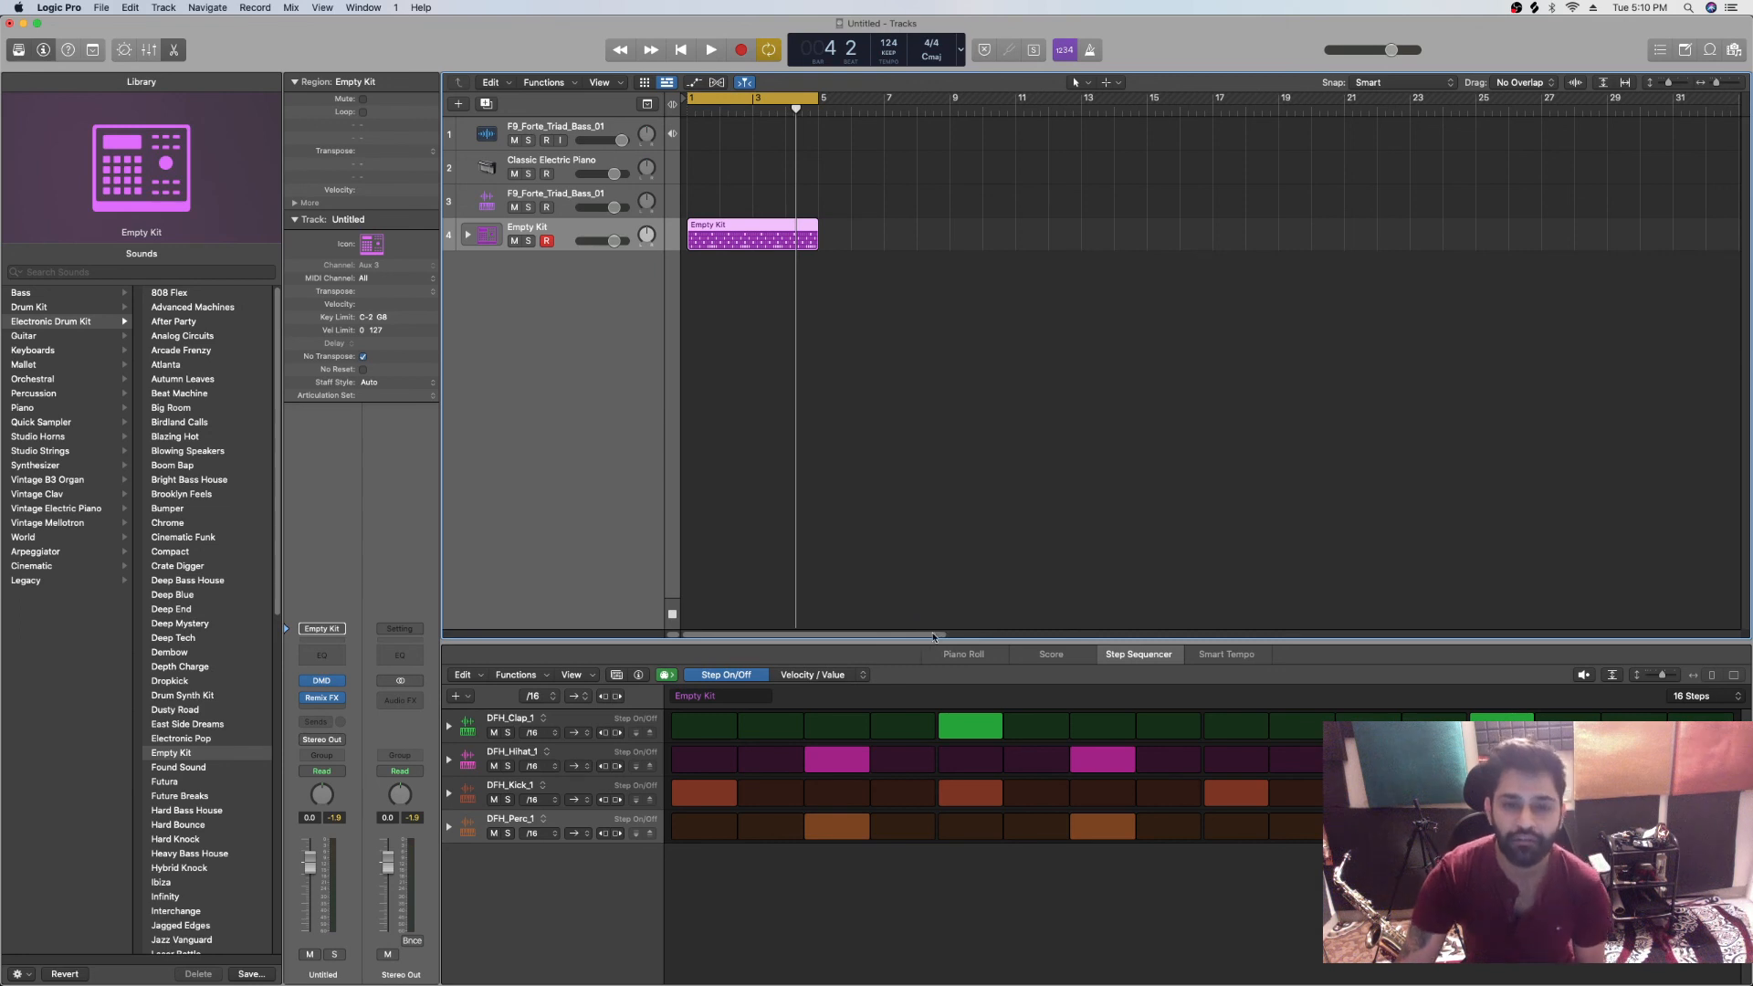
drag(930, 636, 837, 650)
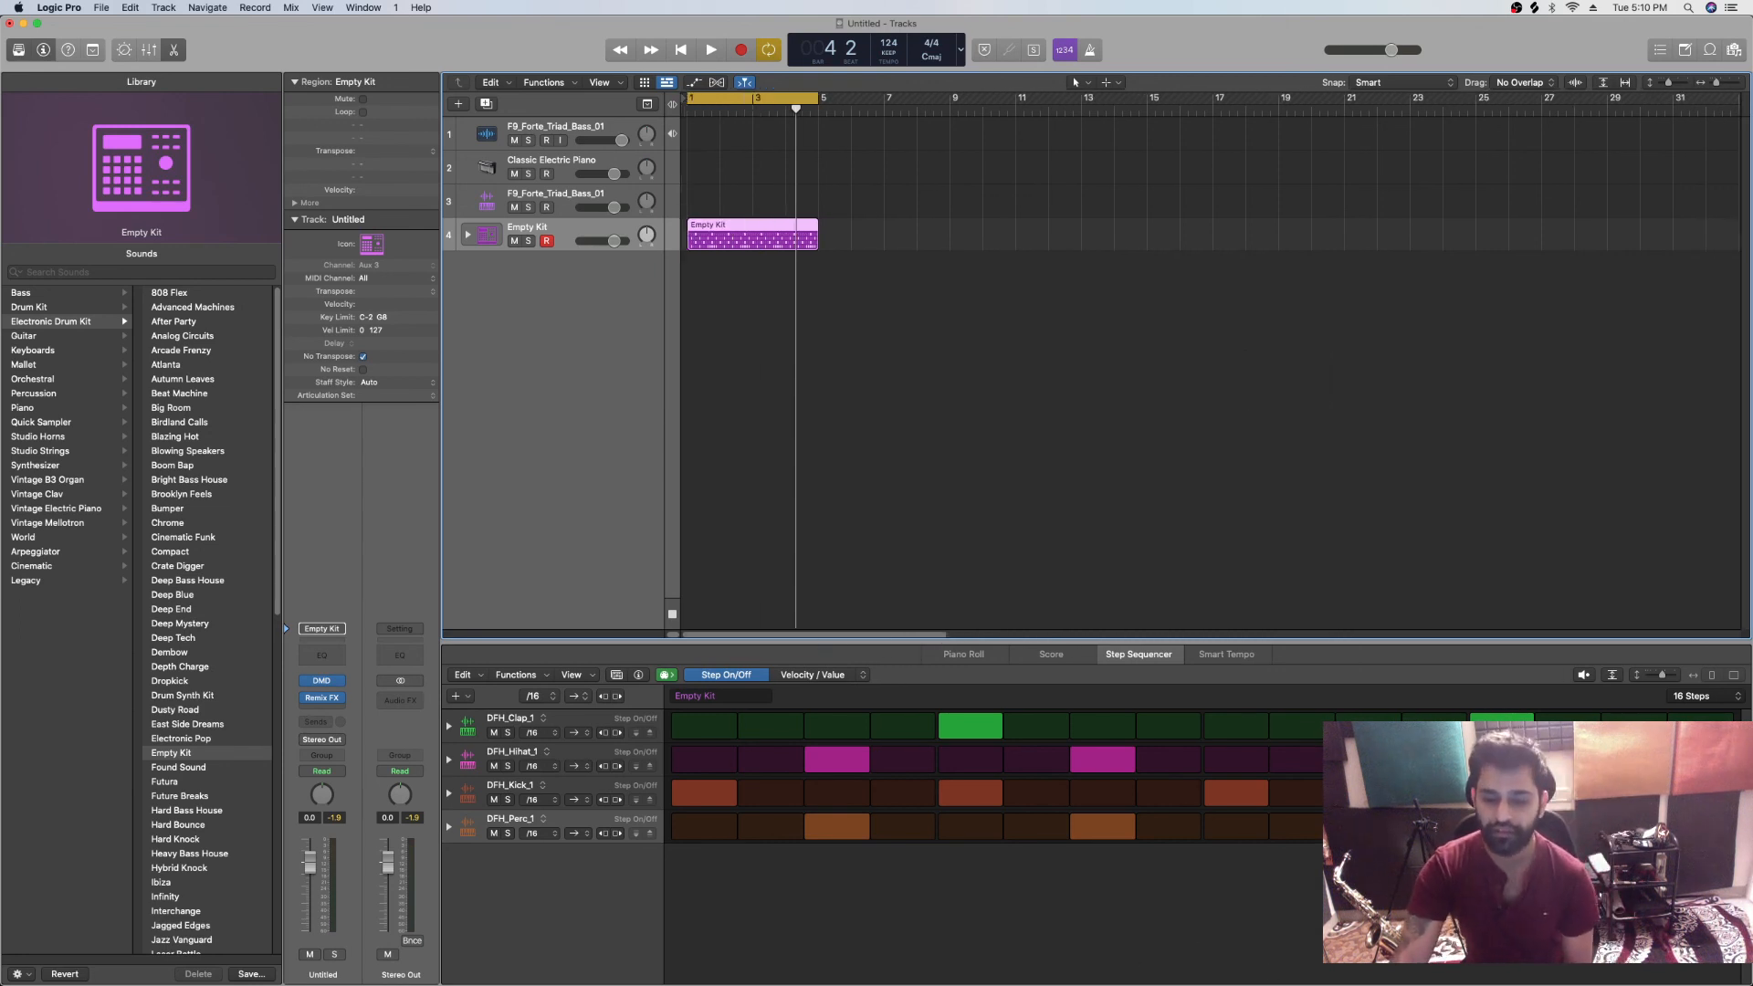